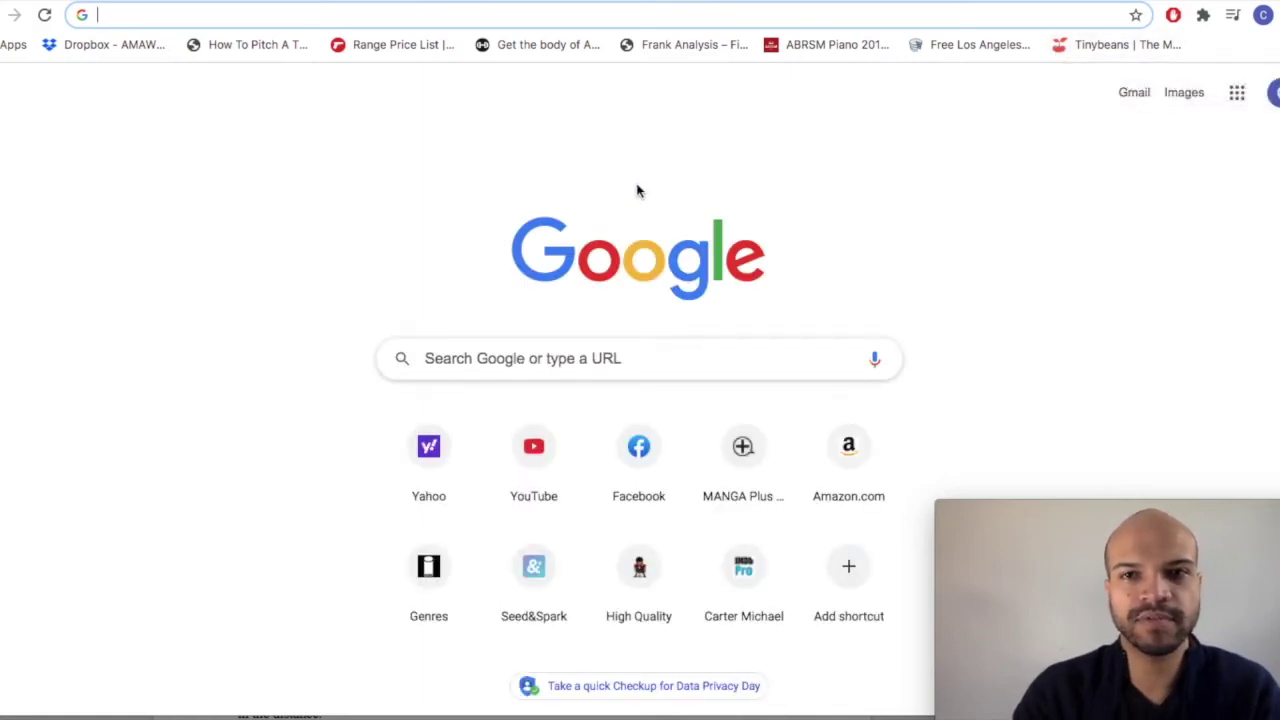
# Search Google Images for "capitol building dc" and preview the Viator photo of the Capitol with the flag
pyautogui.write('capitol')
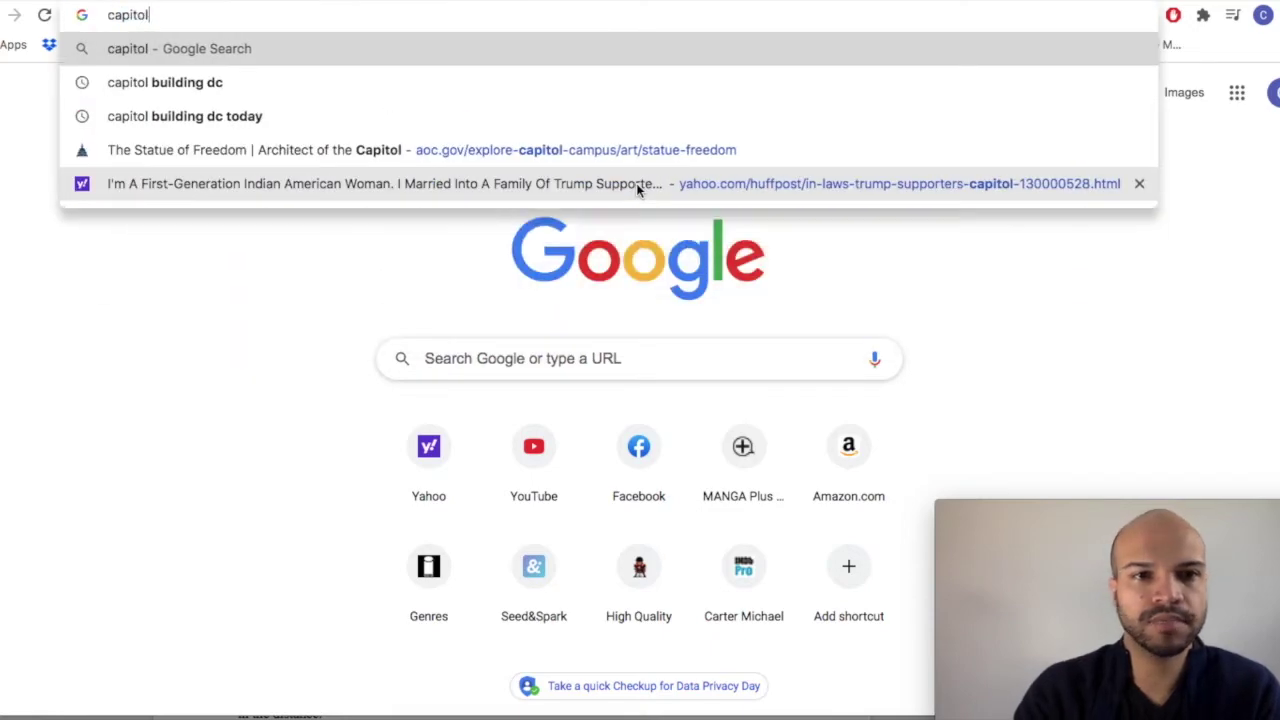
pyautogui.press('Down')
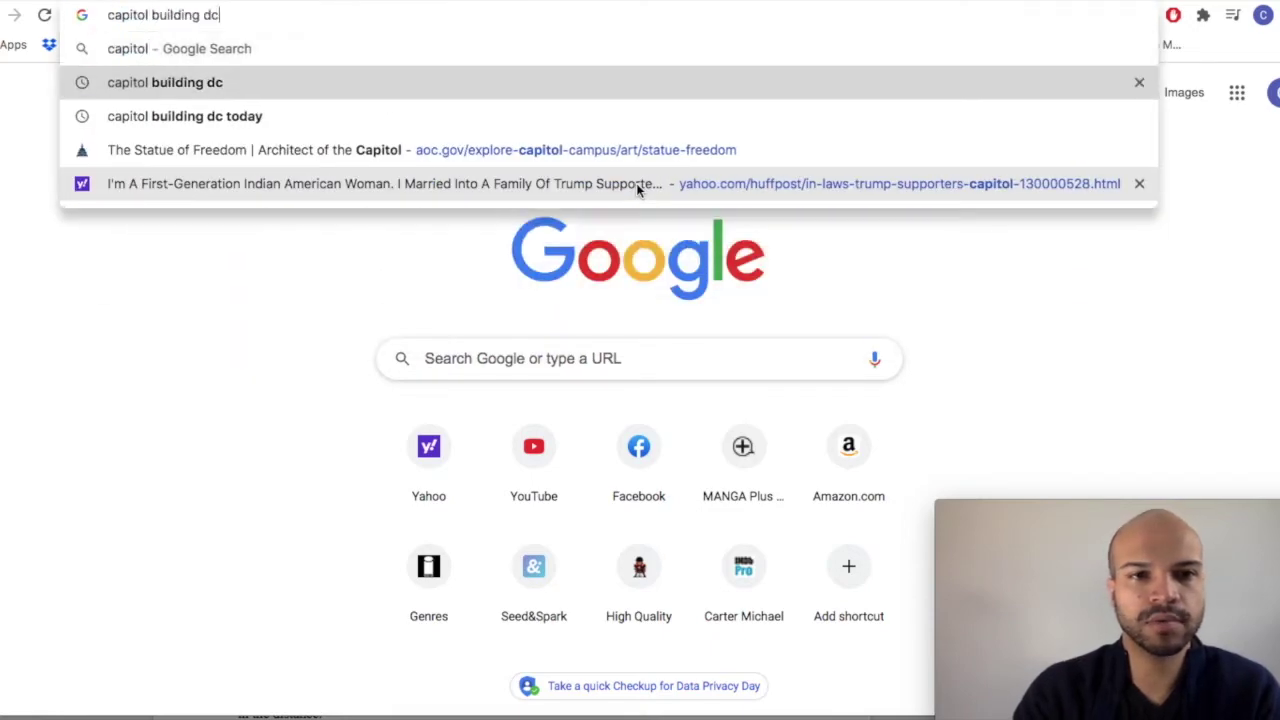
pyautogui.press('Return')
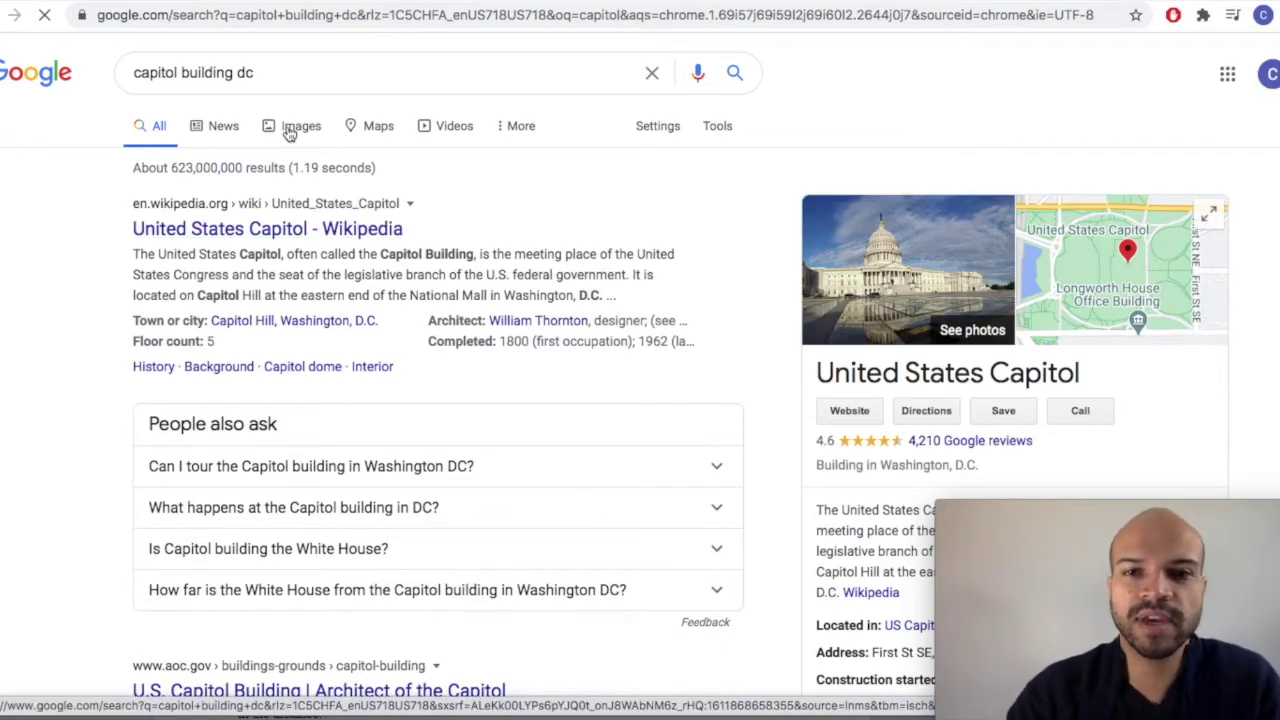
pyautogui.click(289, 130)
pyautogui.scroll(-1, 398, 352)
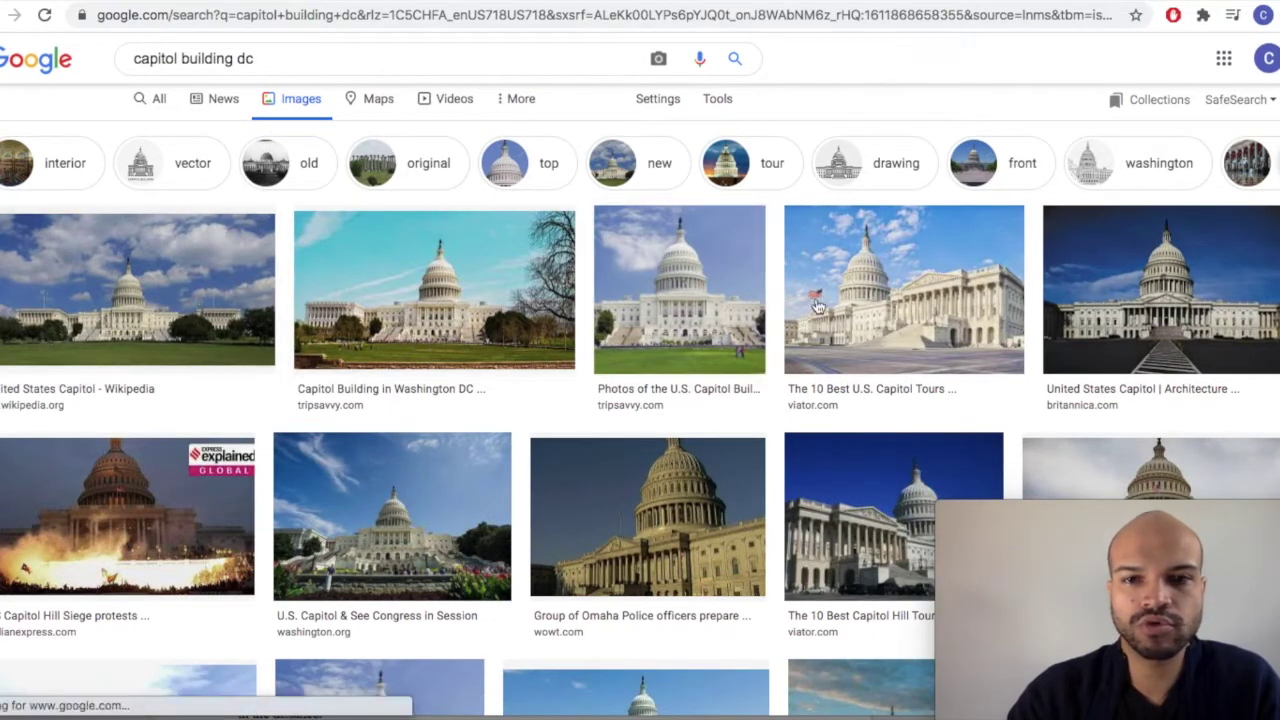
pyautogui.click(851, 300)
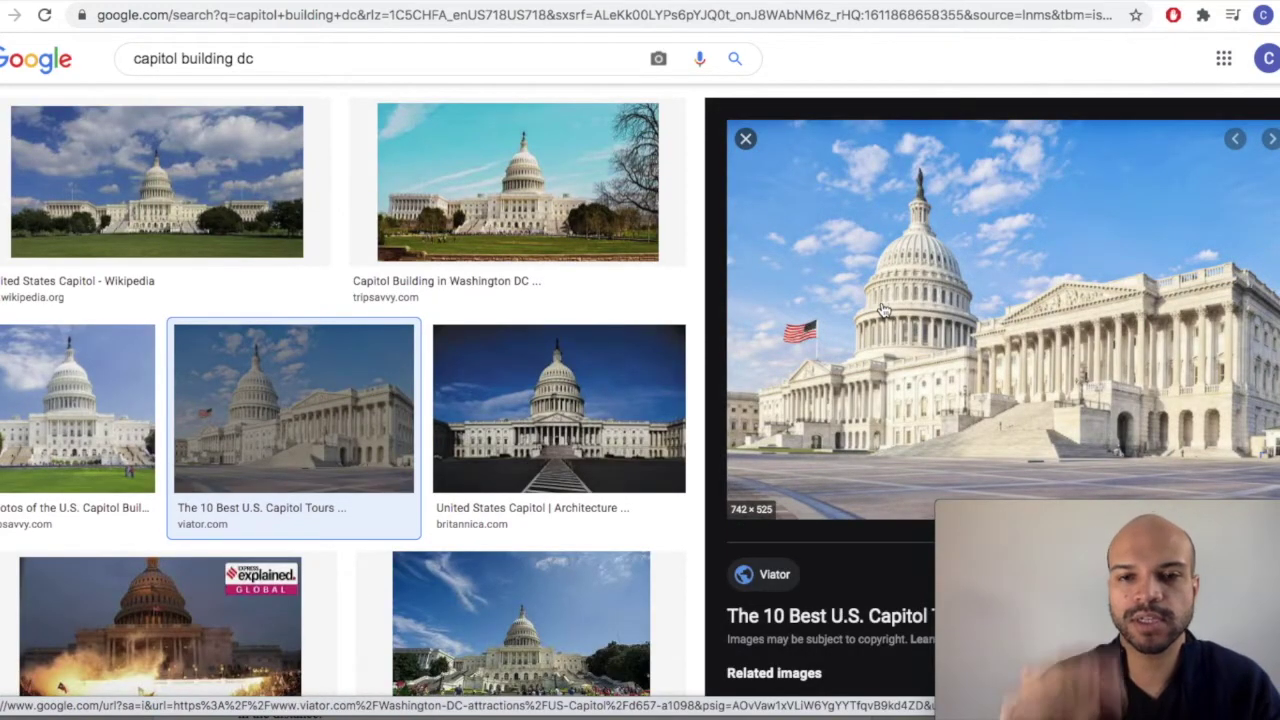
pyautogui.rightClick(886, 311)
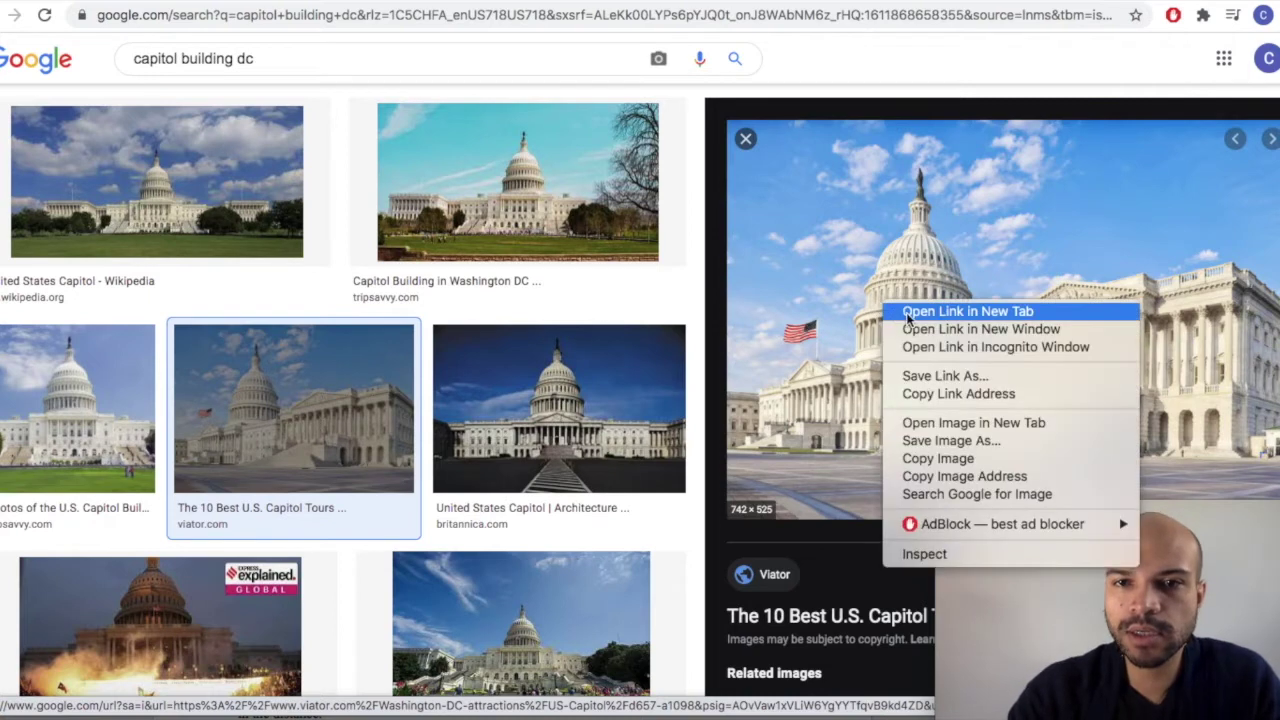
pyautogui.click(912, 312)
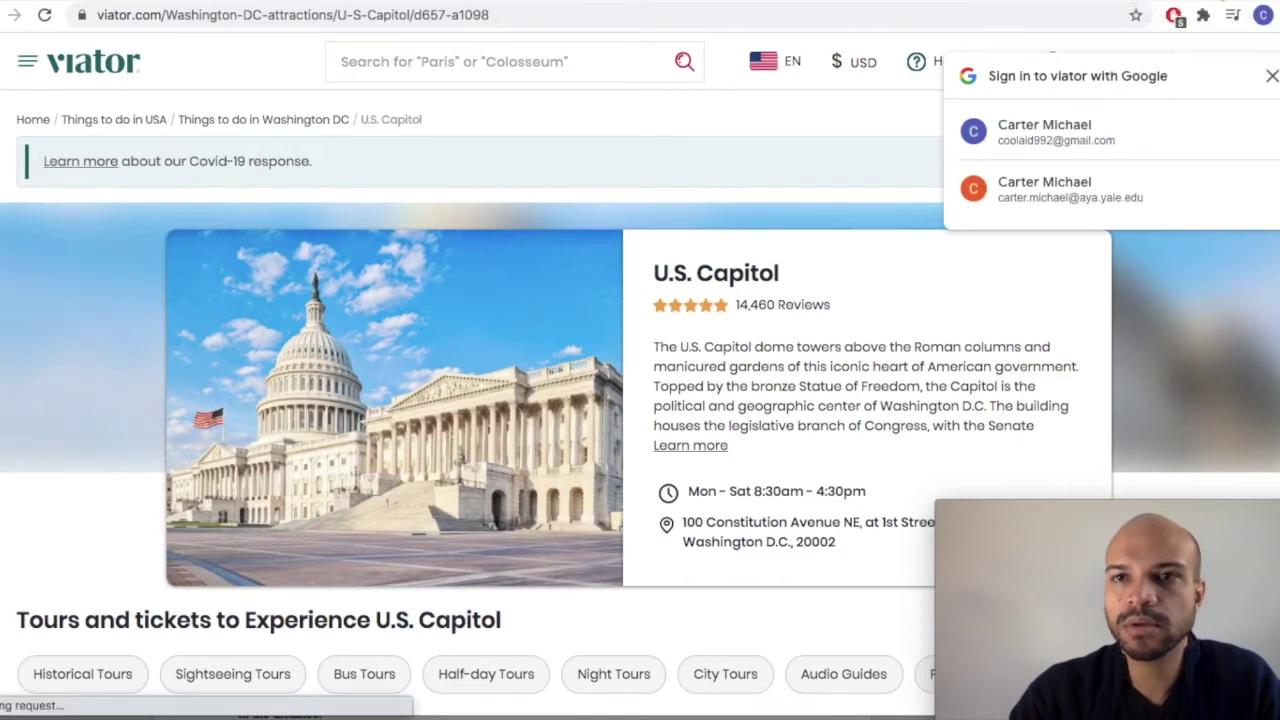
pyautogui.hotkey('ctrl', 'w')
# Open the Viator Capitol image in its own tab, save it to Downloads as JPEG "capitol building closeup page 1", and close that tab
pyautogui.rightClick(928, 328)
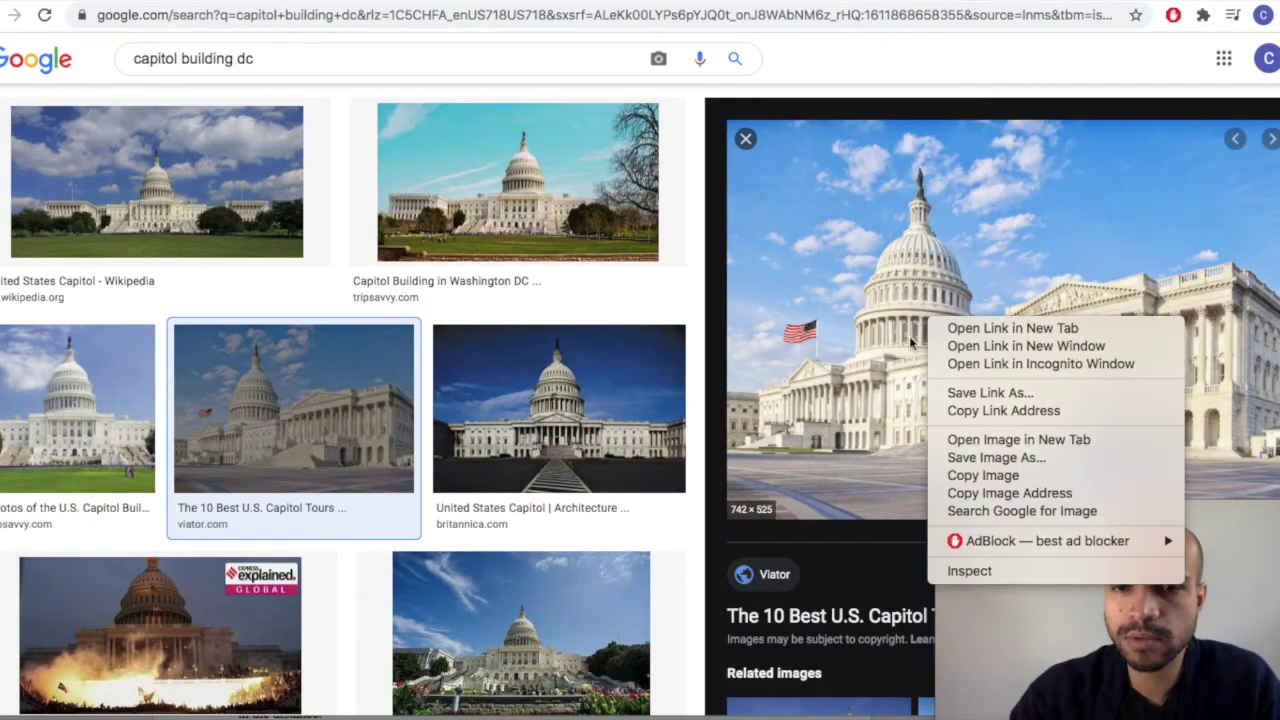
pyautogui.click(988, 441)
pyautogui.hotkey('ctrl', 'Tab')
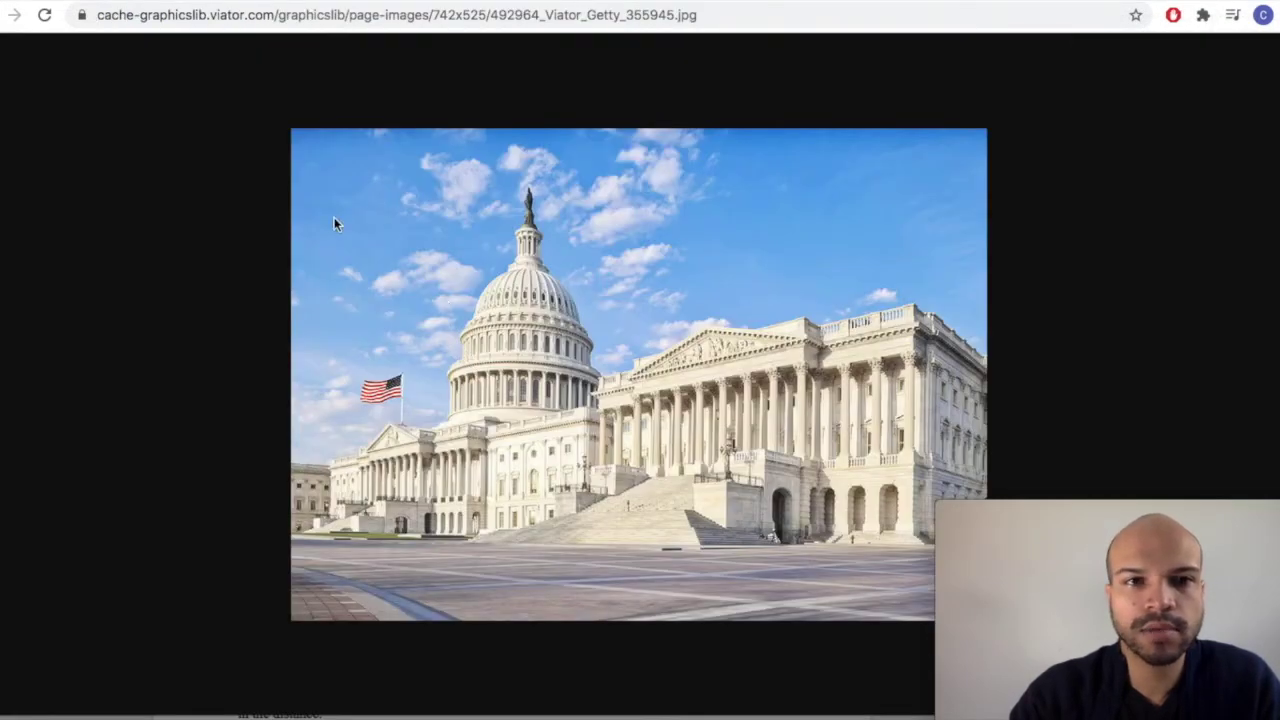
pyautogui.rightClick(149, 300)
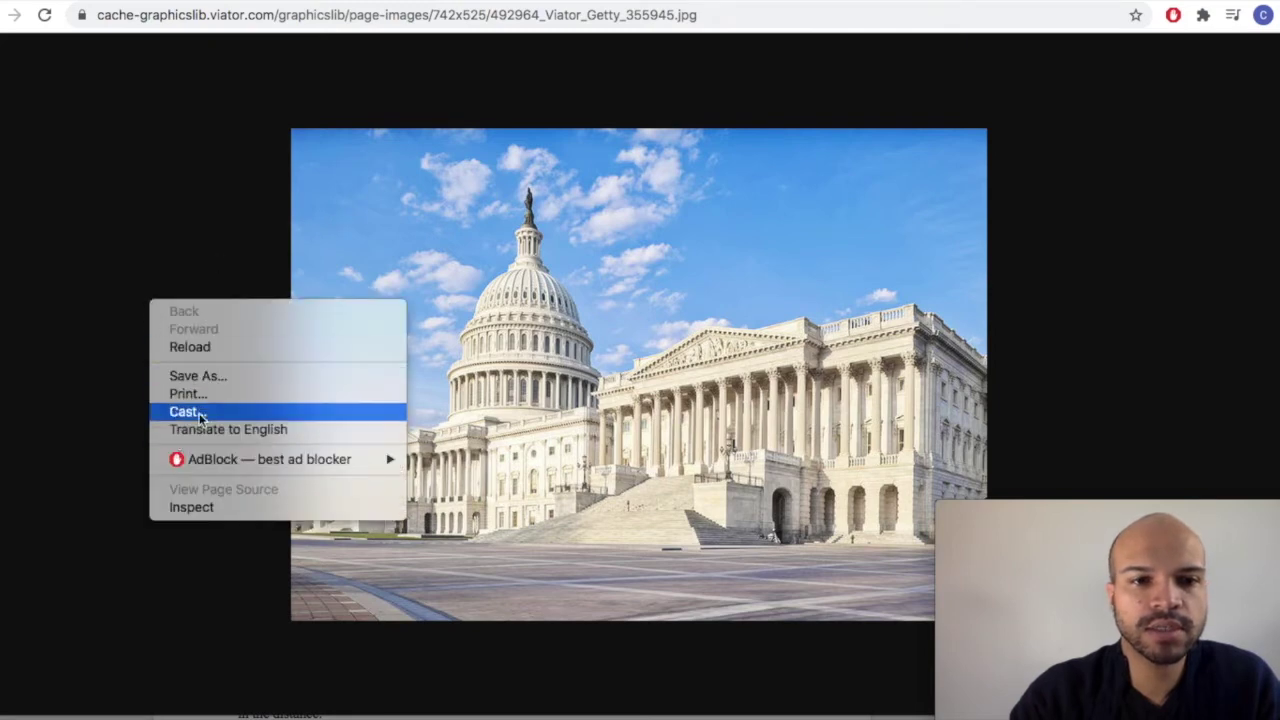
pyautogui.click(217, 376)
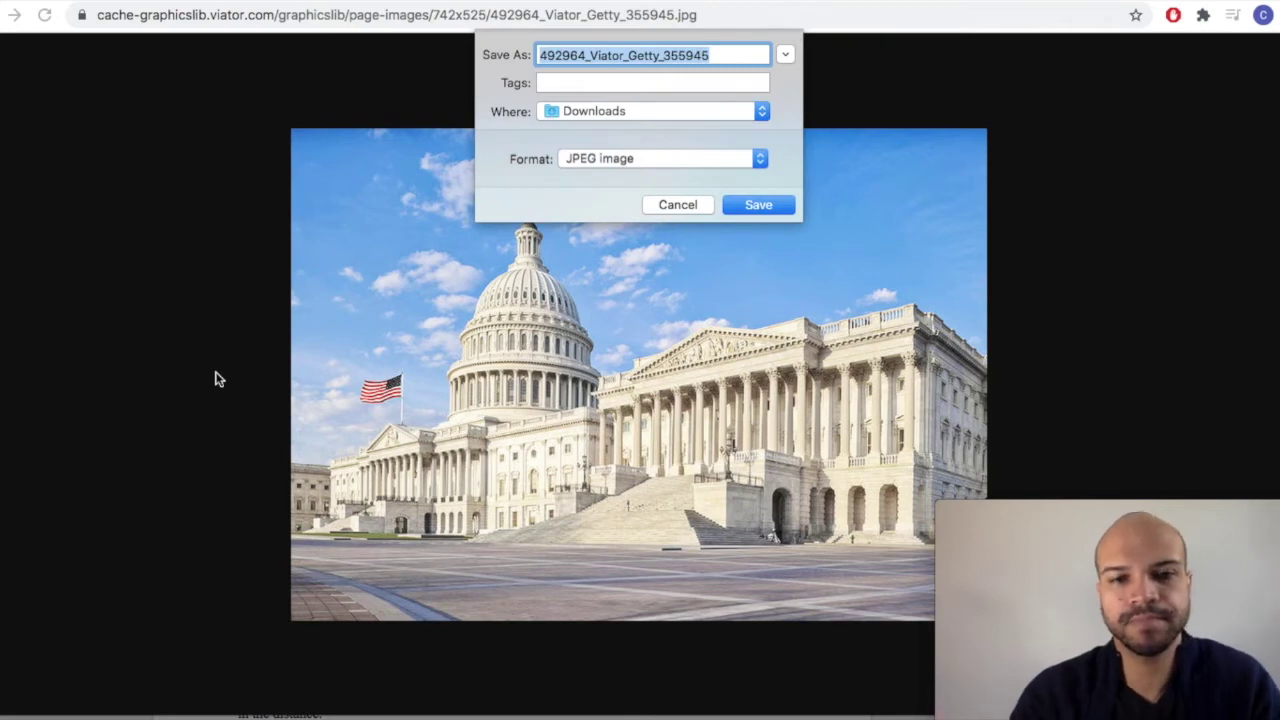
pyautogui.write('capitol building closeup page 1')
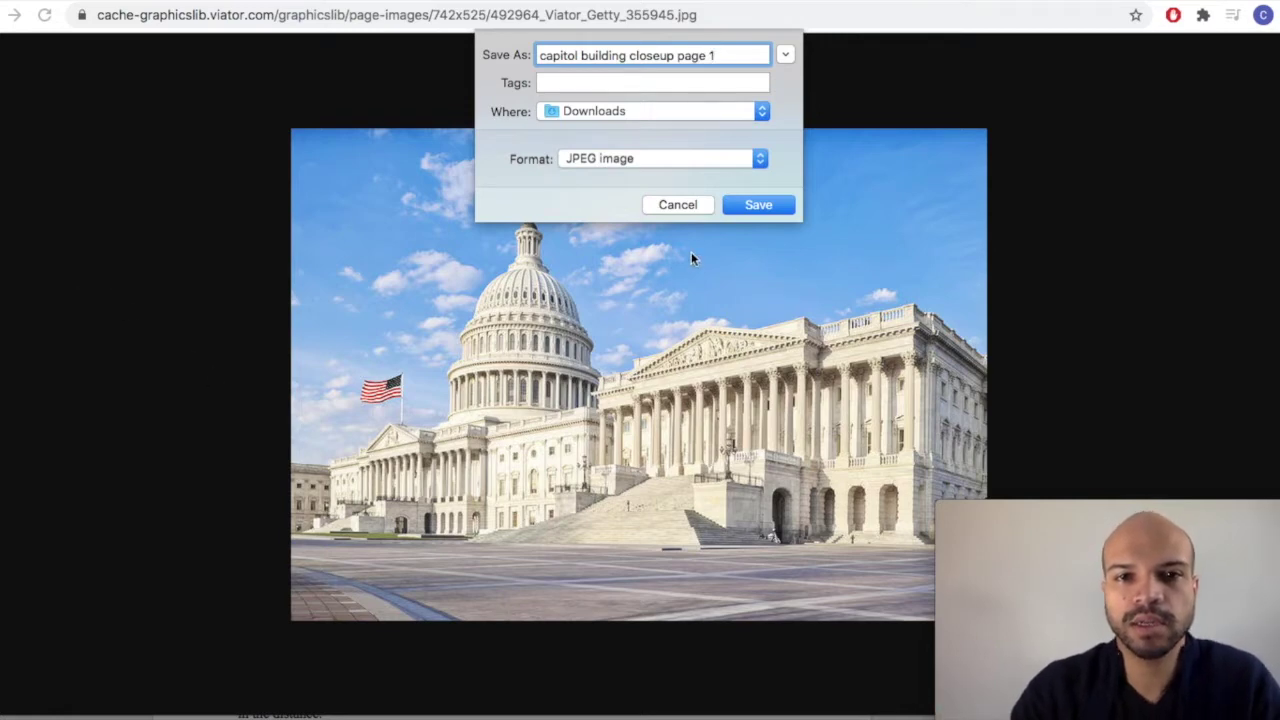
pyautogui.click(738, 204)
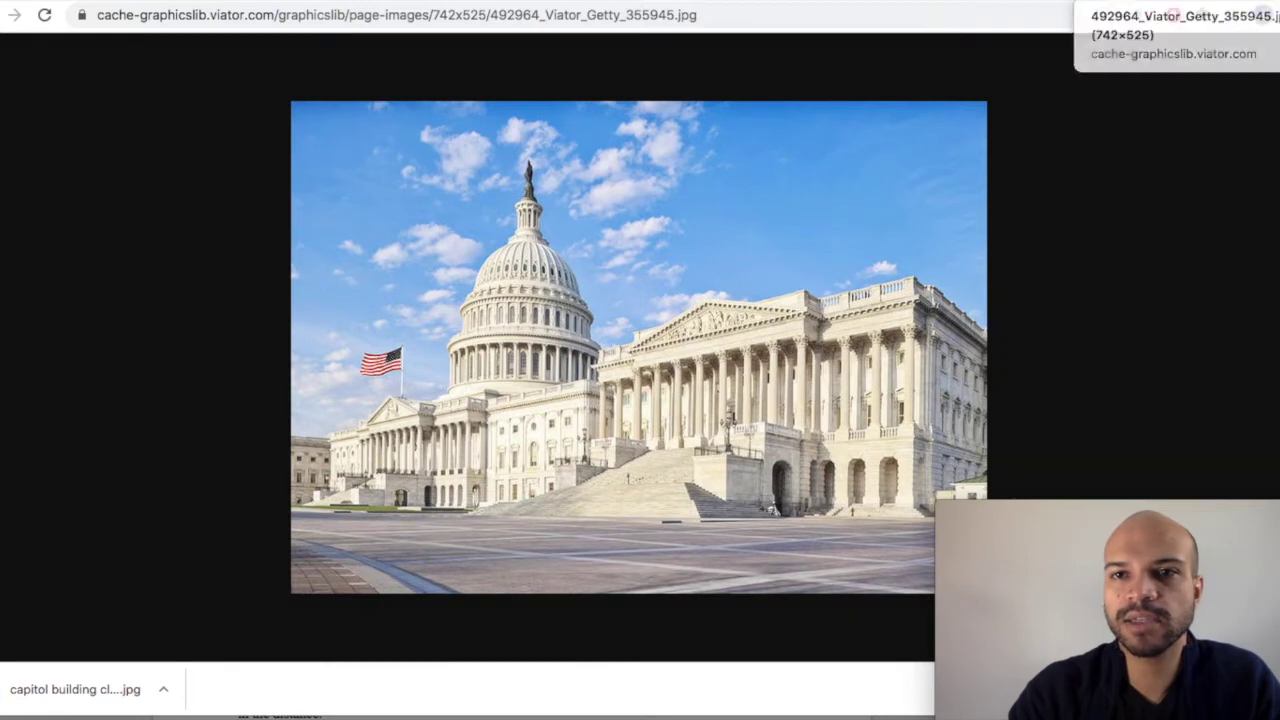
pyautogui.hotkey('ctrl', 'w')
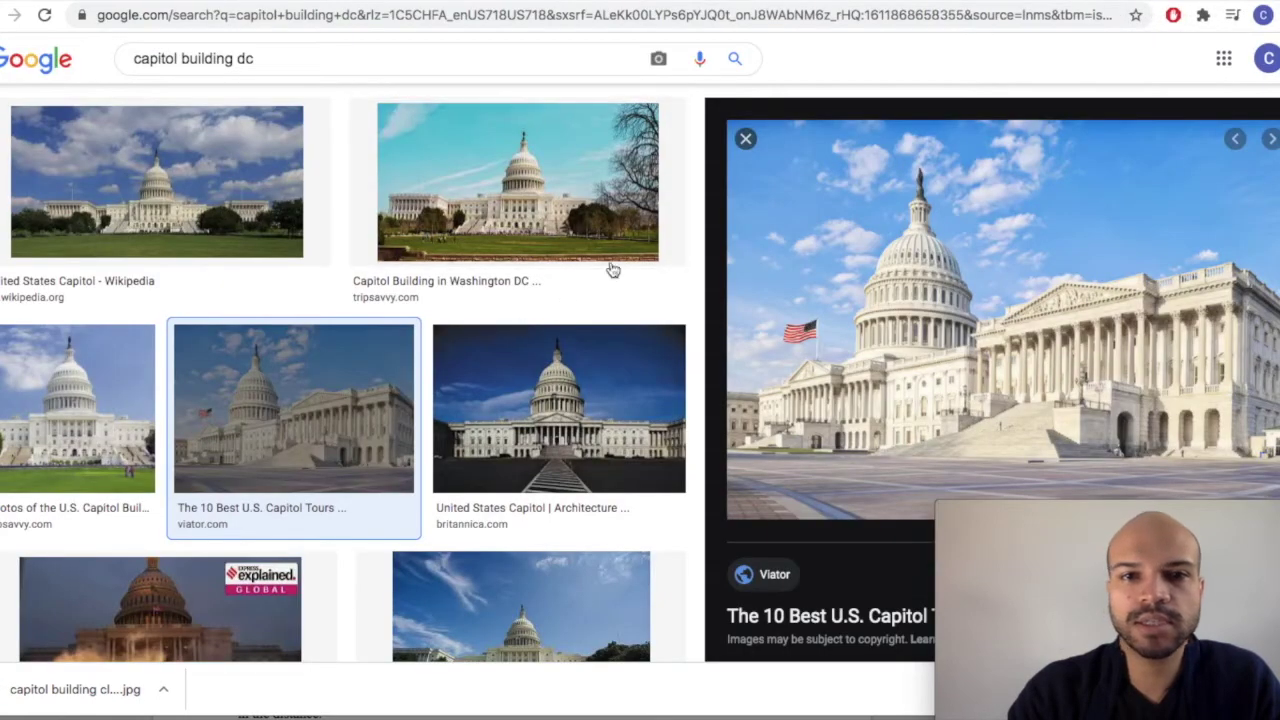
# Replace the image search query with "national mall" and run the search
pyautogui.click(231, 59)
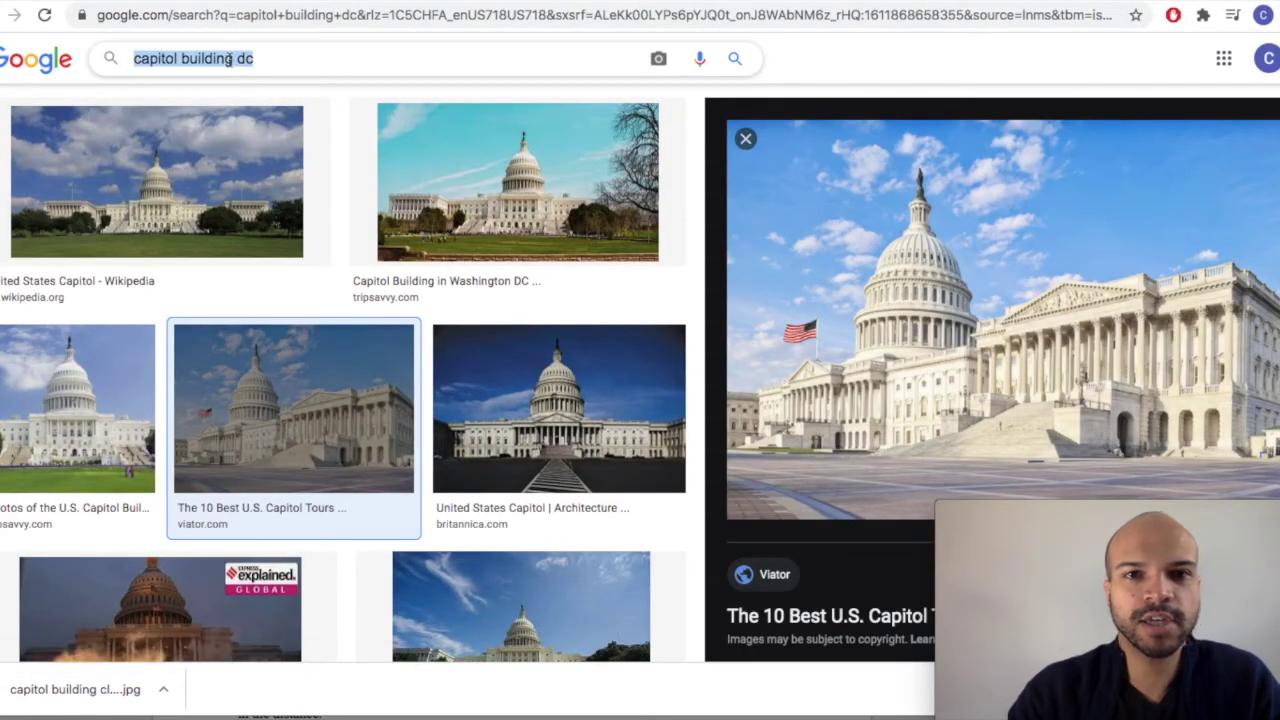
pyautogui.write('national mall')
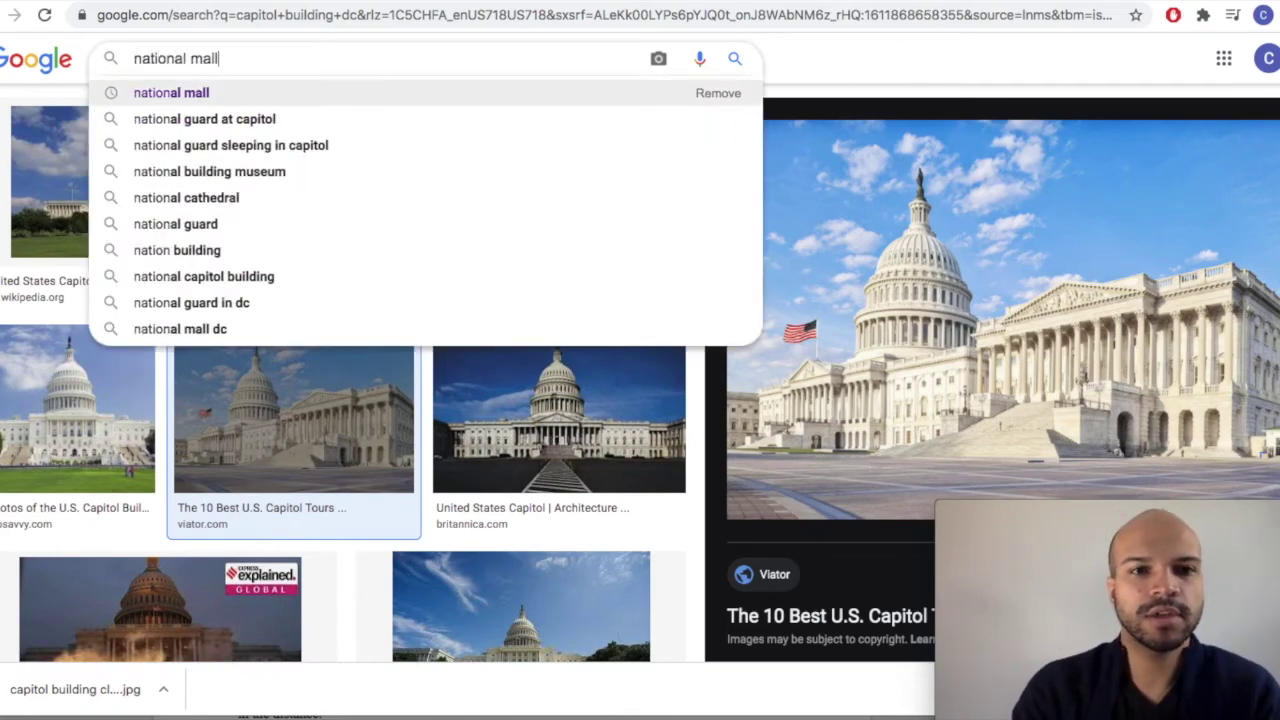
pyautogui.press('Return')
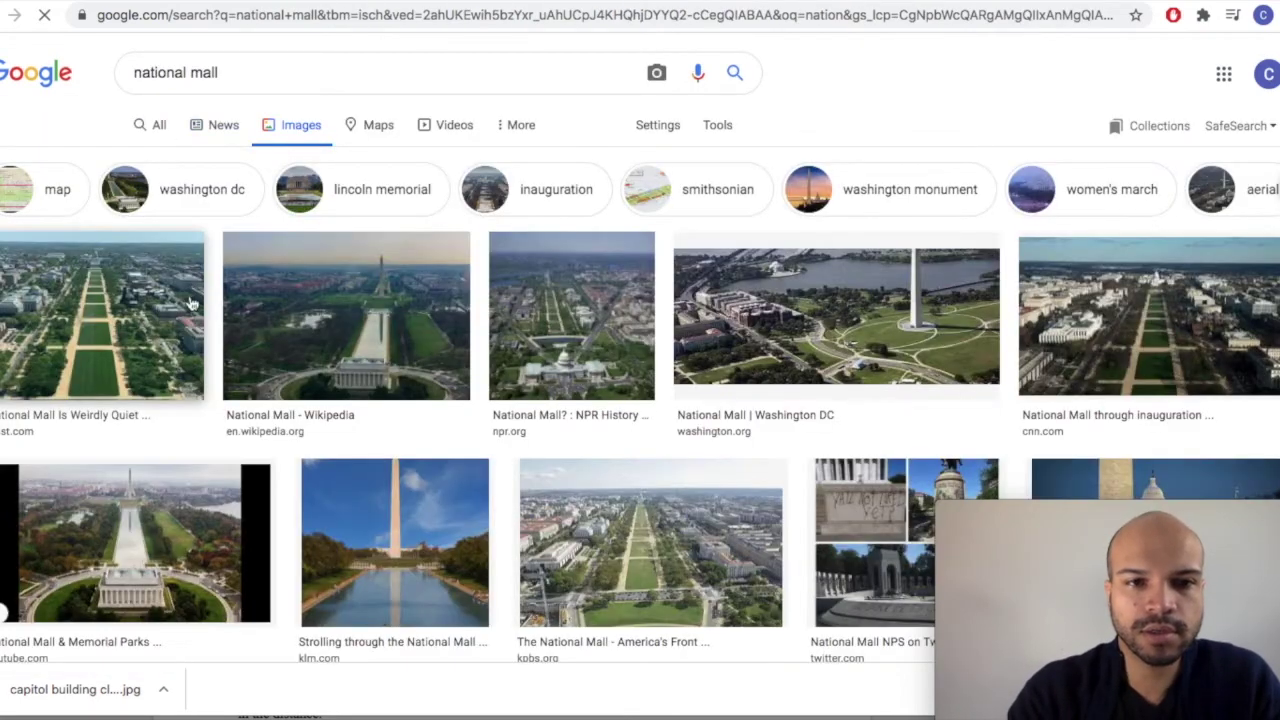
# Browse the National Mall image results and preview several candidates to compare their views of the mall and the Capitol
pyautogui.click(117, 316)
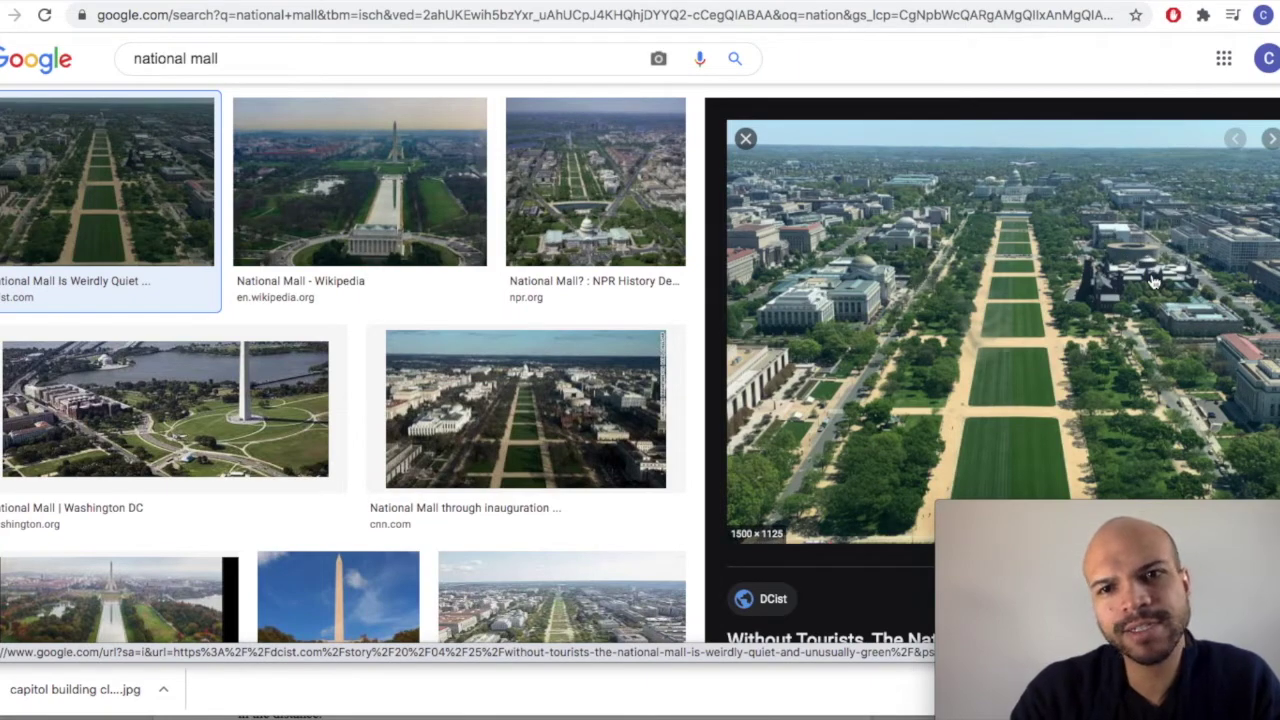
pyautogui.press('Right')
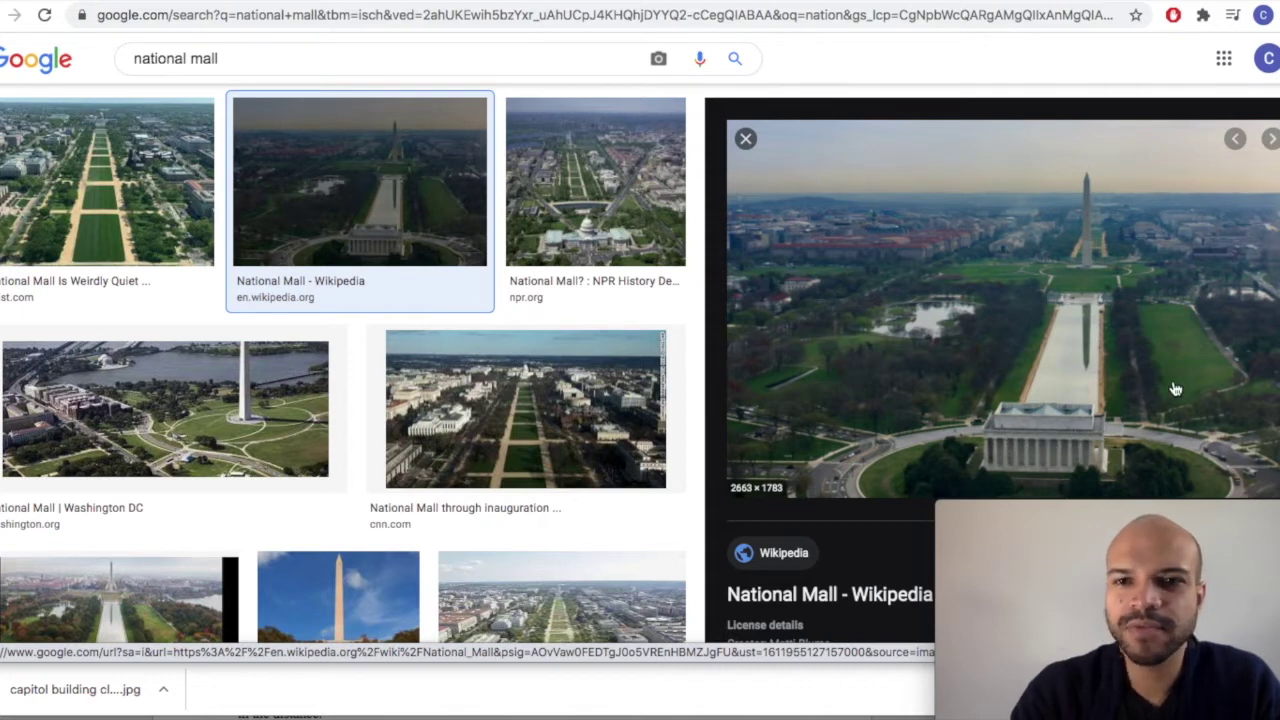
pyautogui.press('Right')
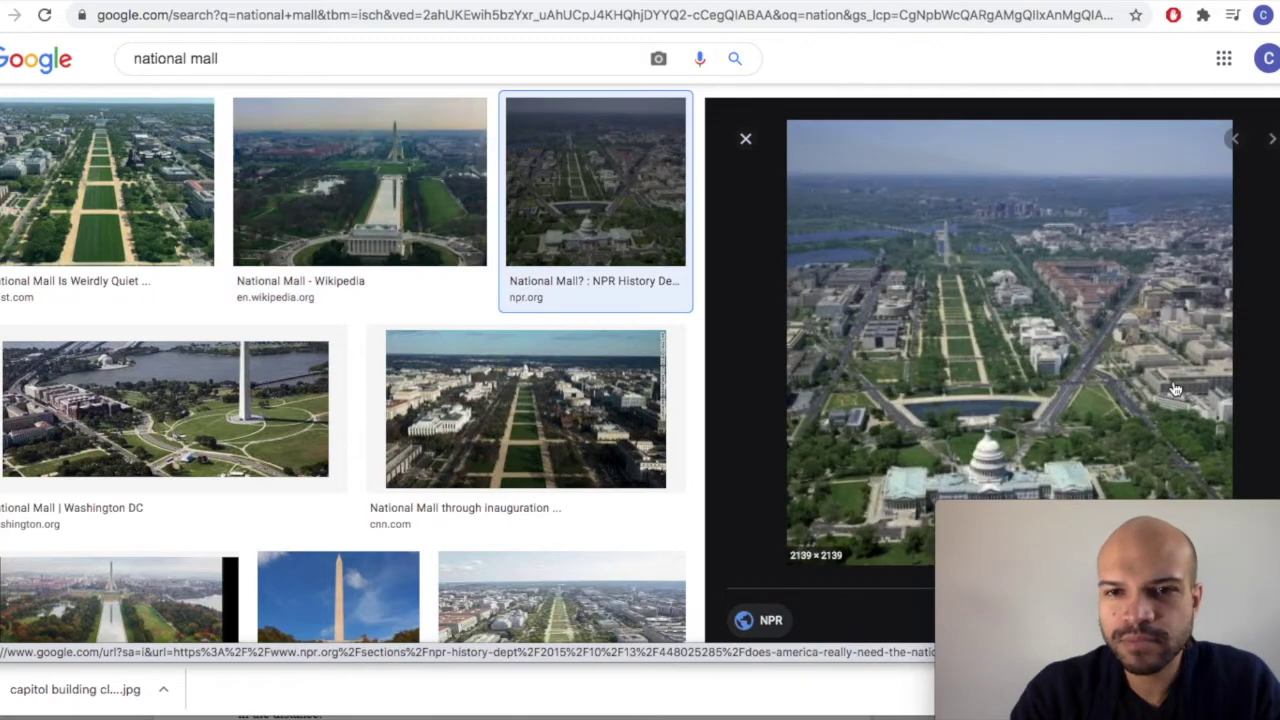
pyautogui.press('Right')
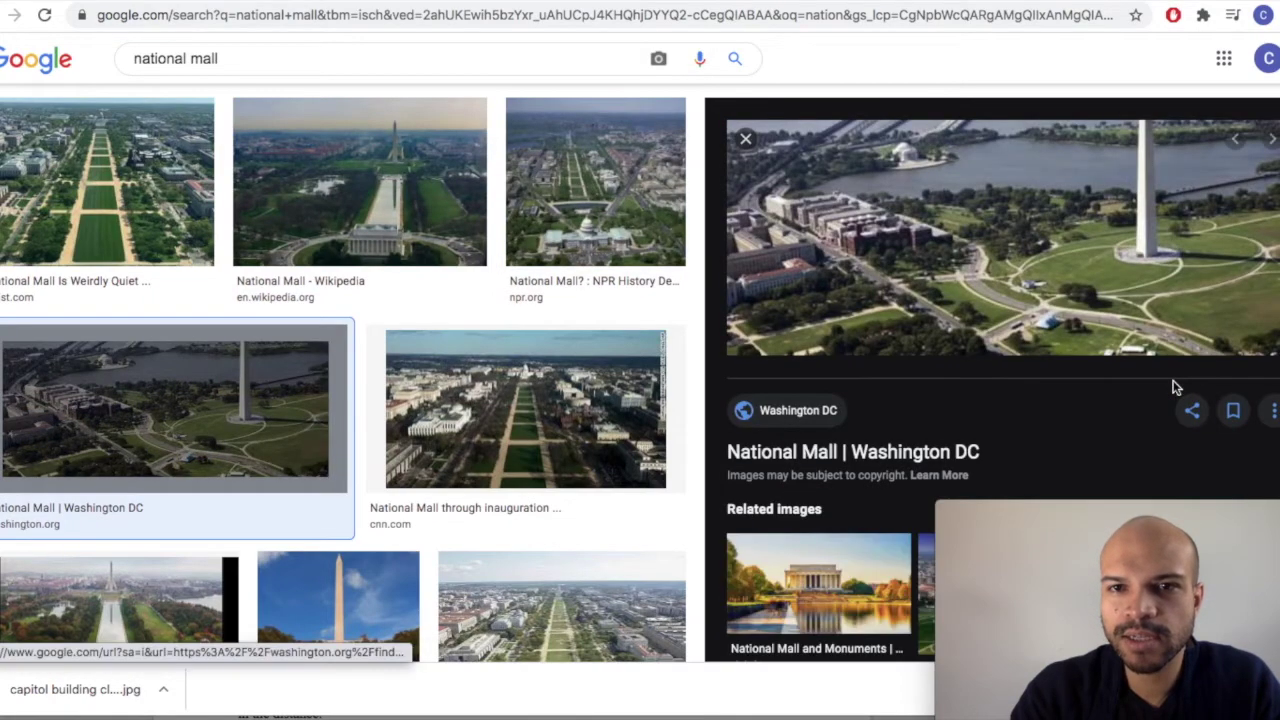
pyautogui.press('Right')
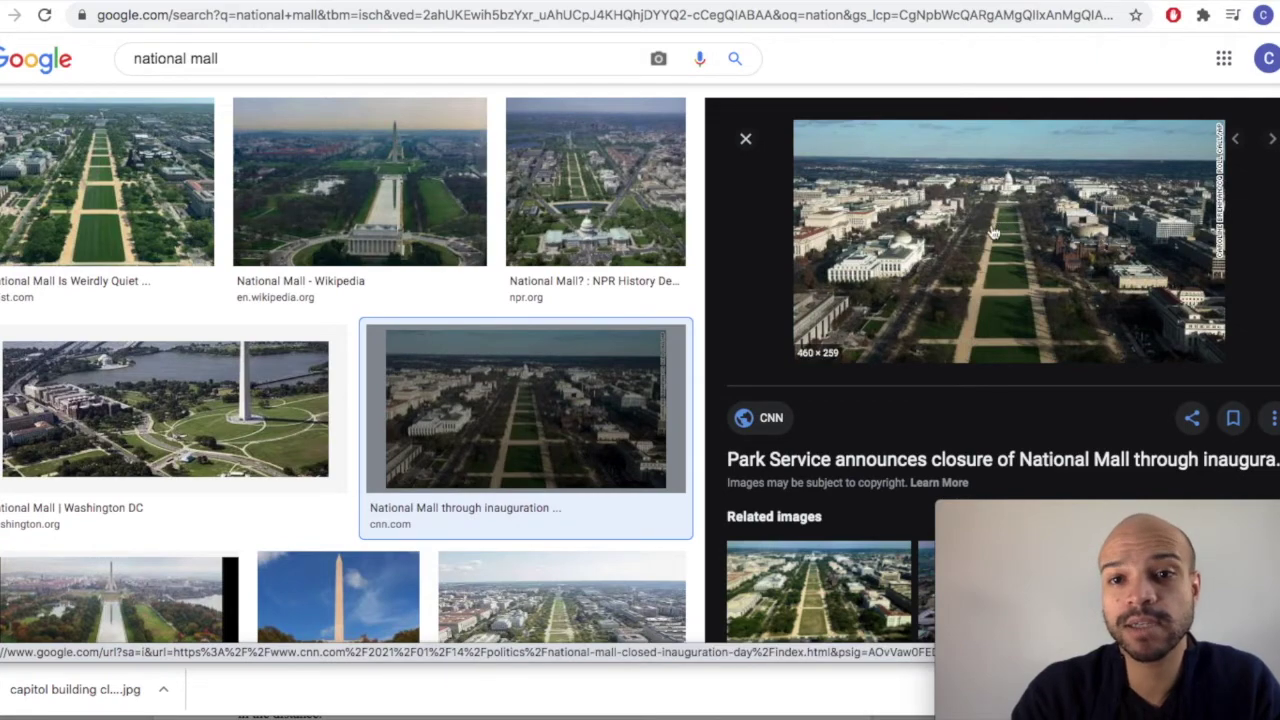
pyautogui.scroll(-5, 380, 540)
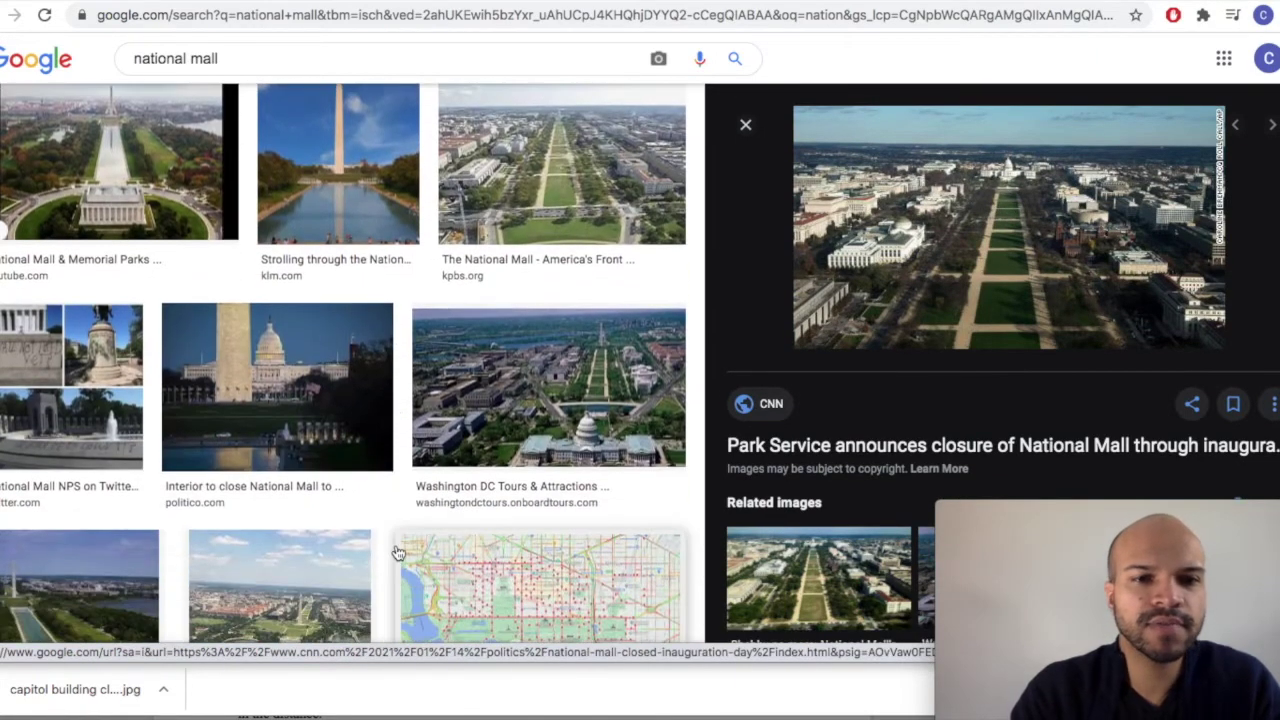
pyautogui.scroll(-1, 397, 553)
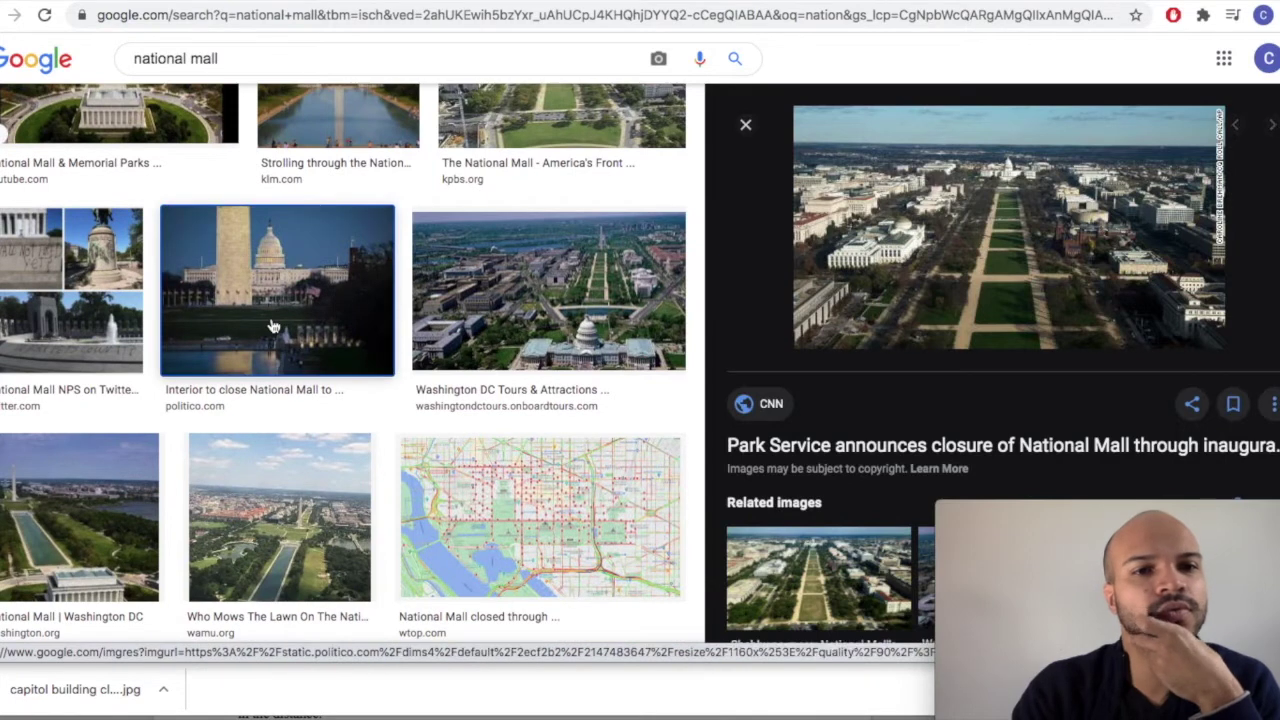
pyautogui.click(272, 327)
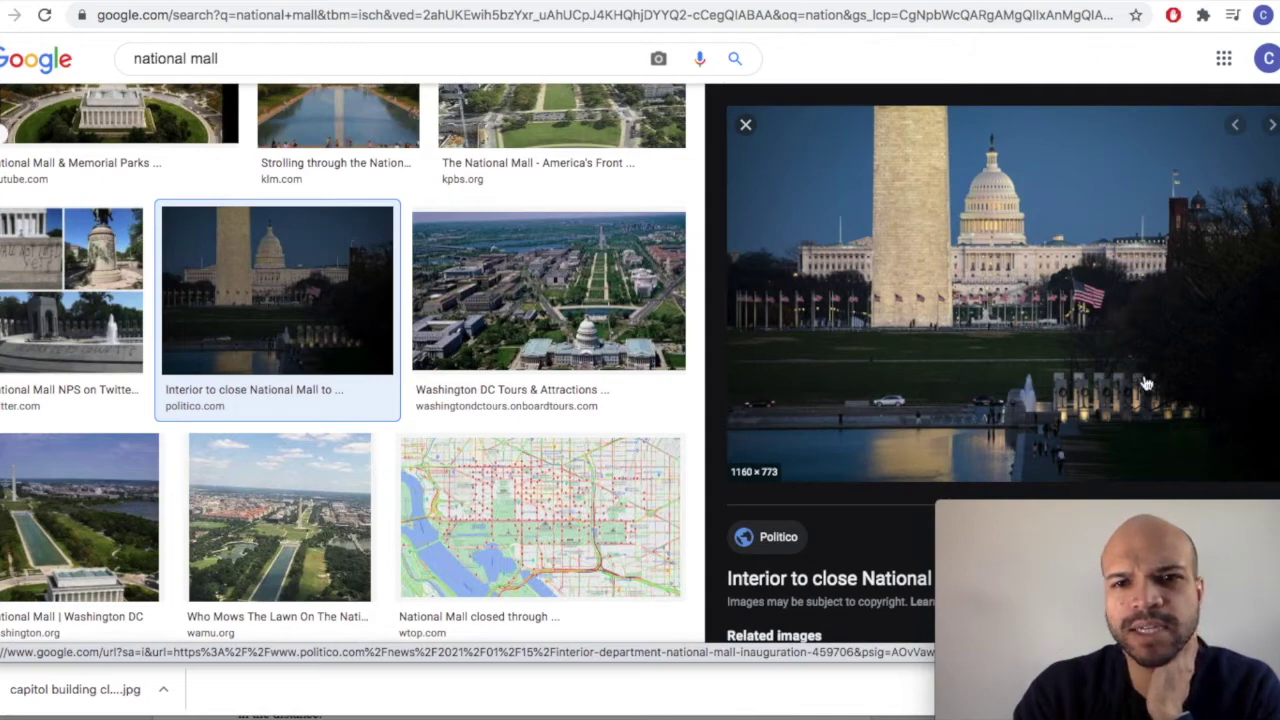
pyautogui.scroll(-4, 391, 540)
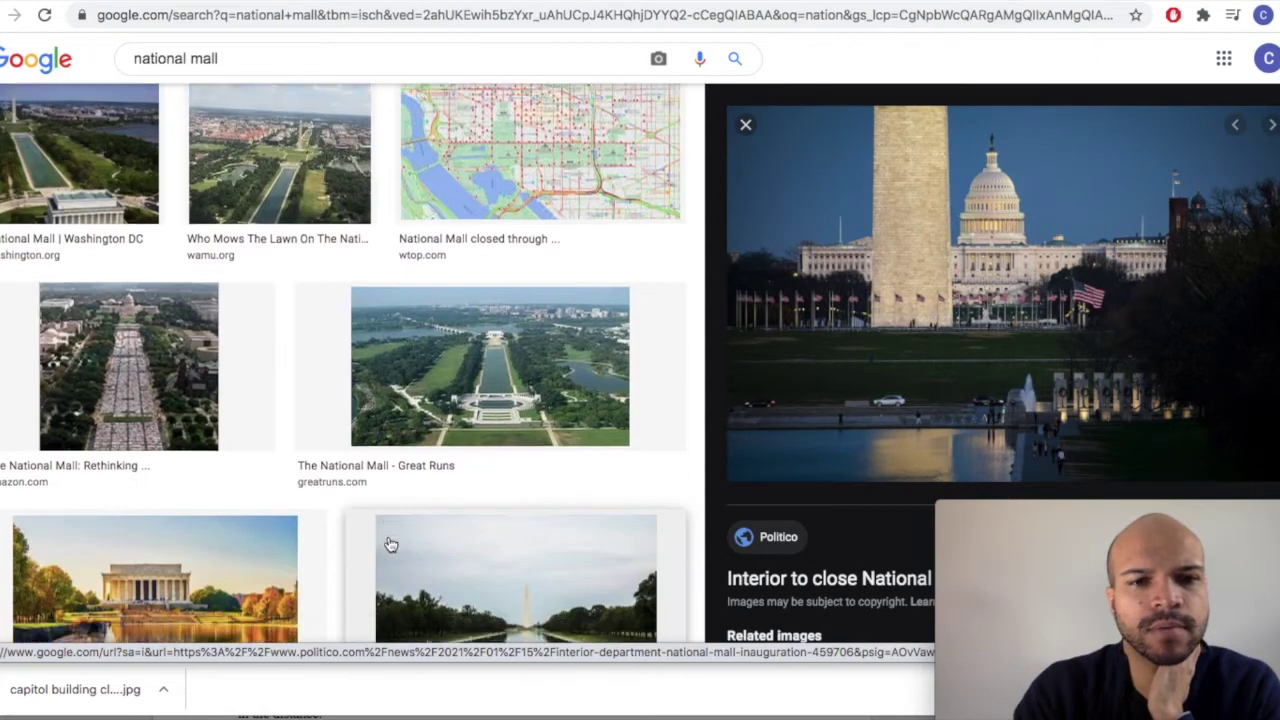
pyautogui.scroll(-7, 391, 543)
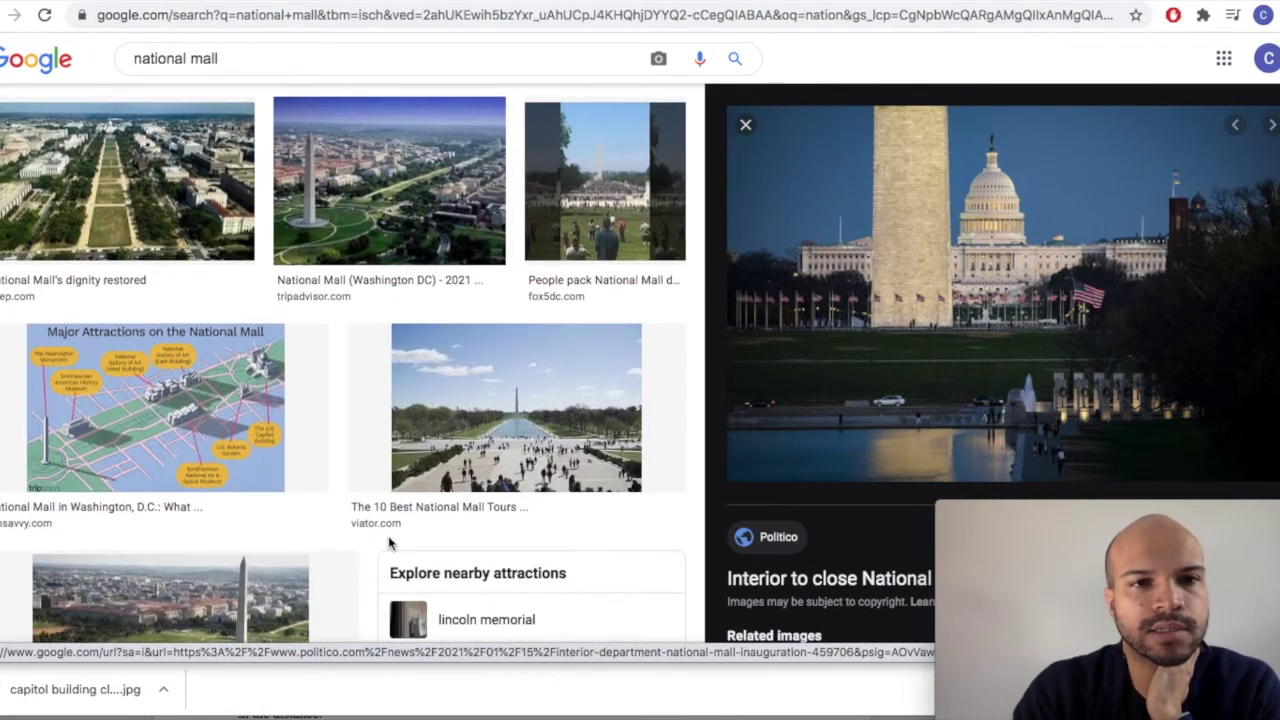
pyautogui.click(216, 216)
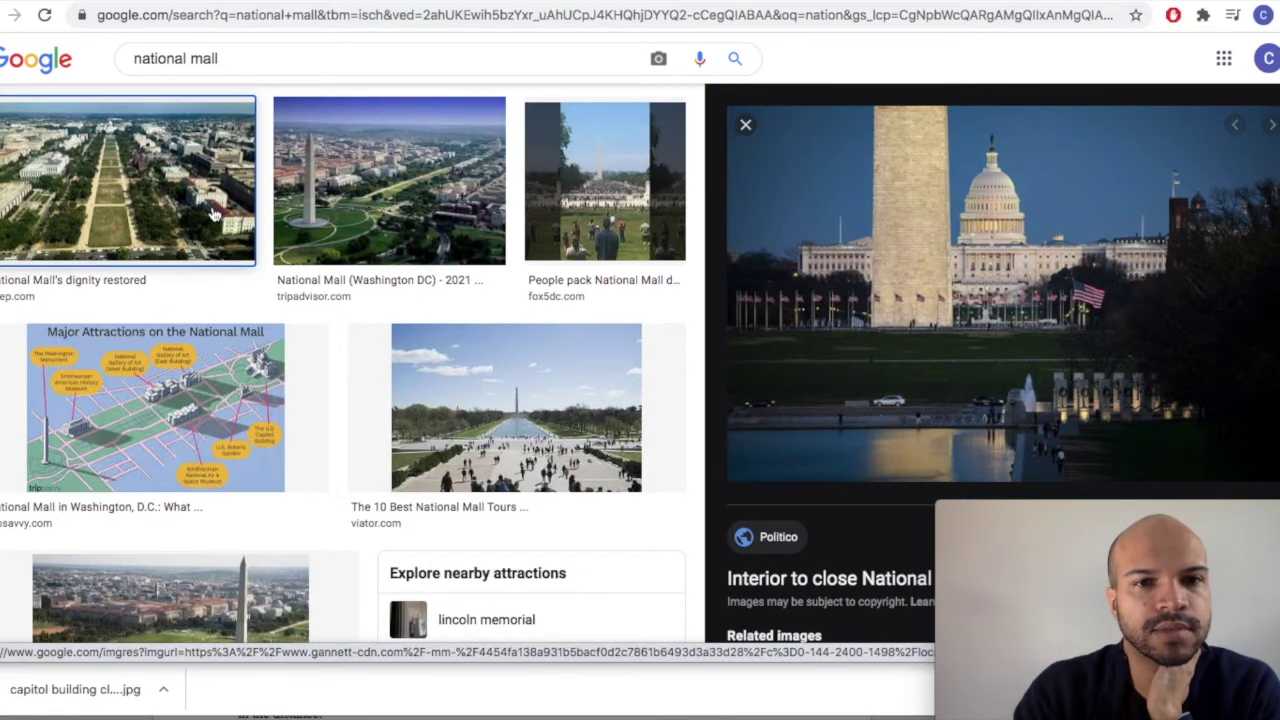
pyautogui.scroll(-6, 459, 404)
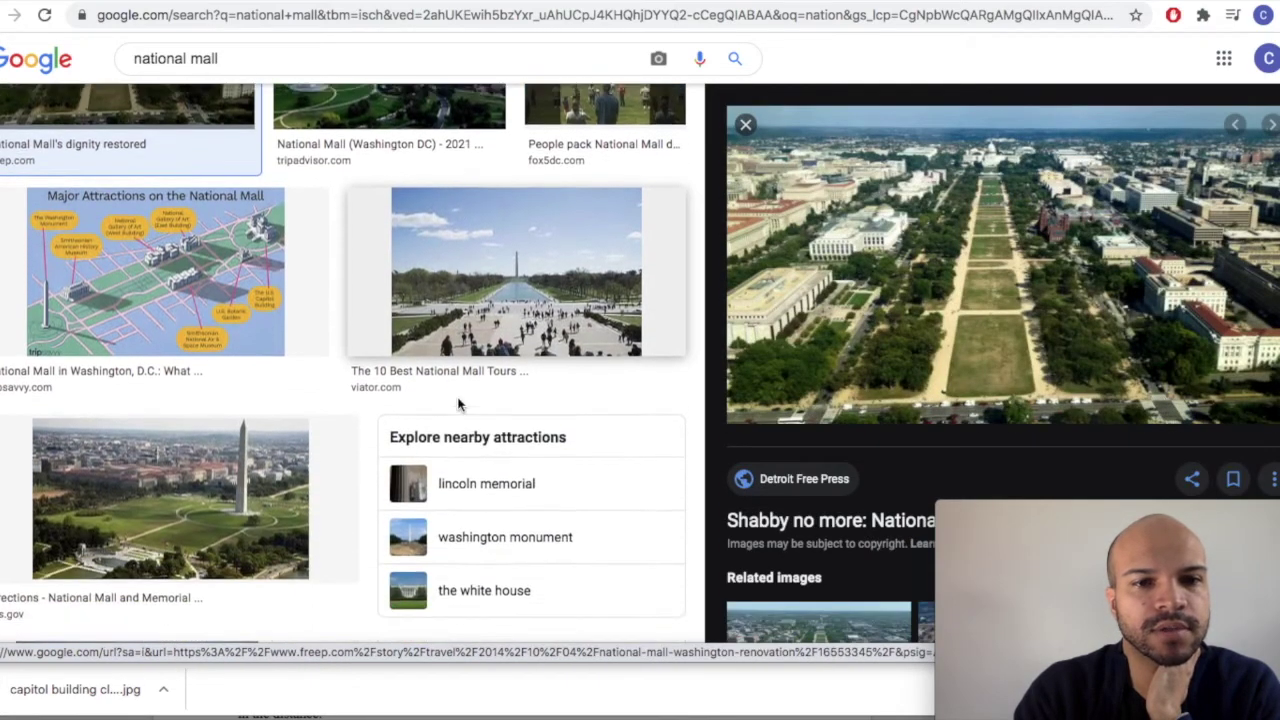
pyautogui.scroll(-7, 458, 402)
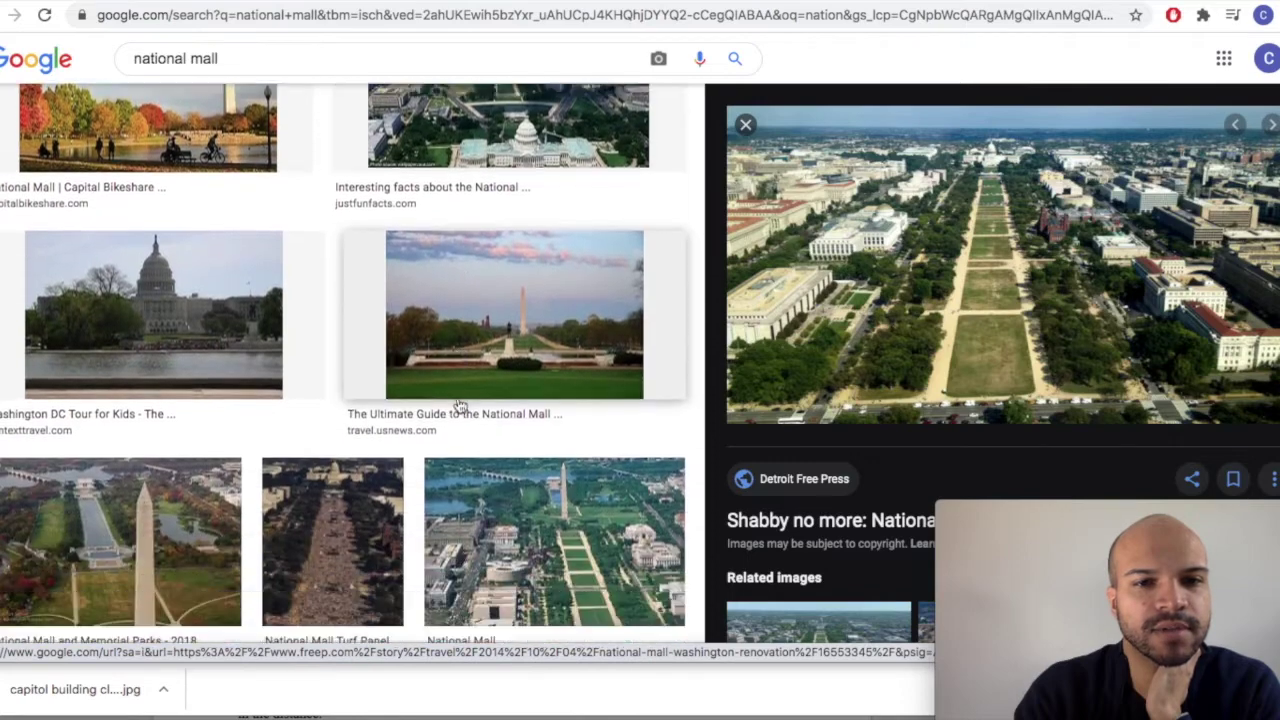
pyautogui.scroll(-5, 459, 404)
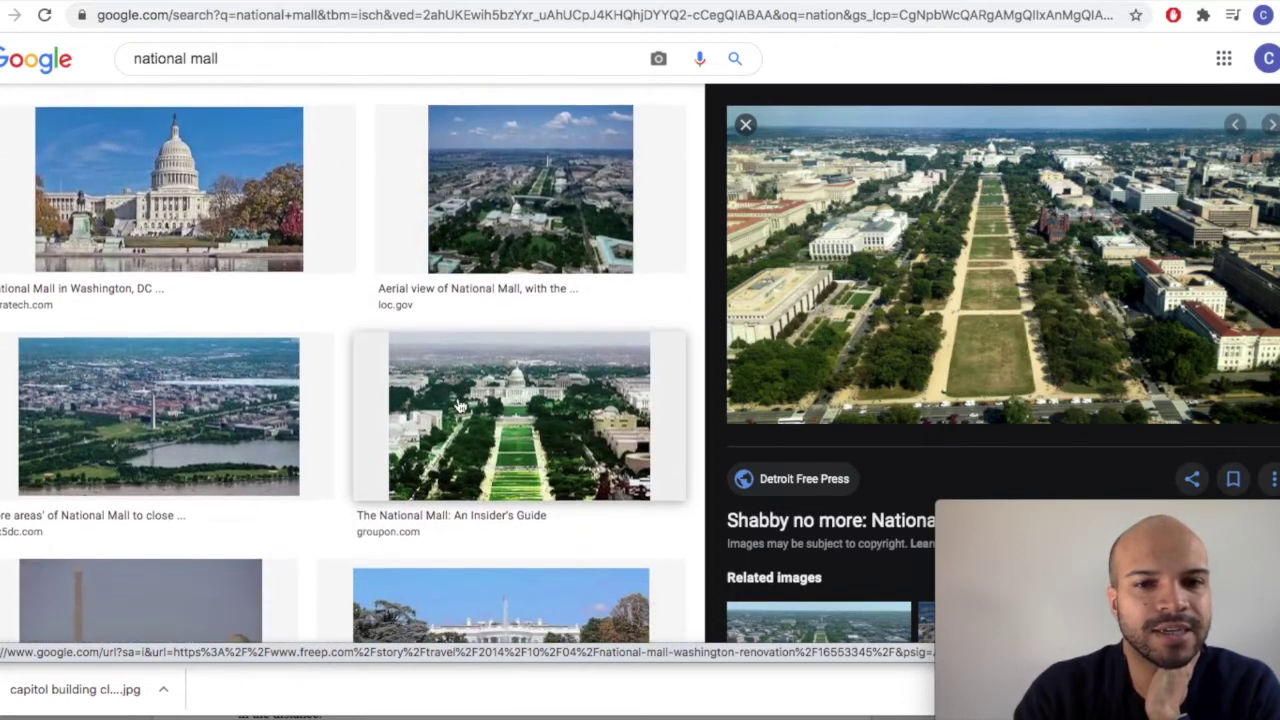
# Preview the Groupon result "The National Mall: An Insider's Guide" and open its image in its own tab
pyautogui.click(516, 401)
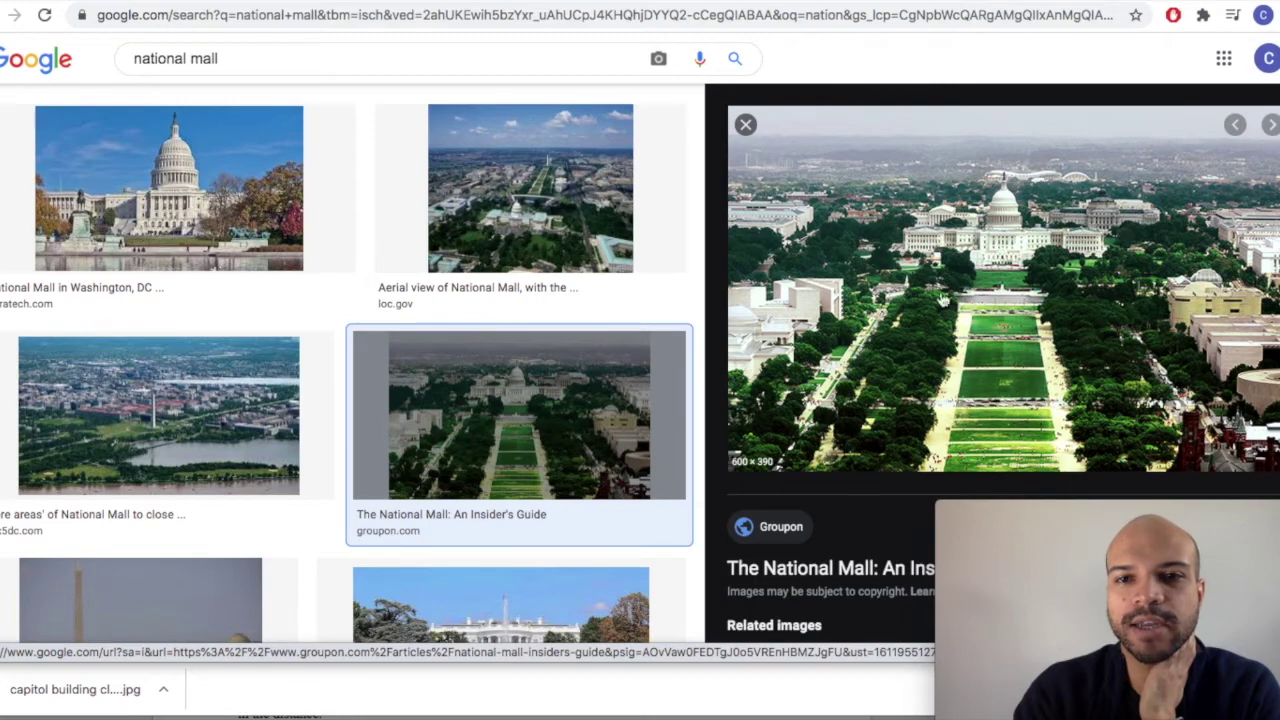
pyautogui.rightClick(945, 262)
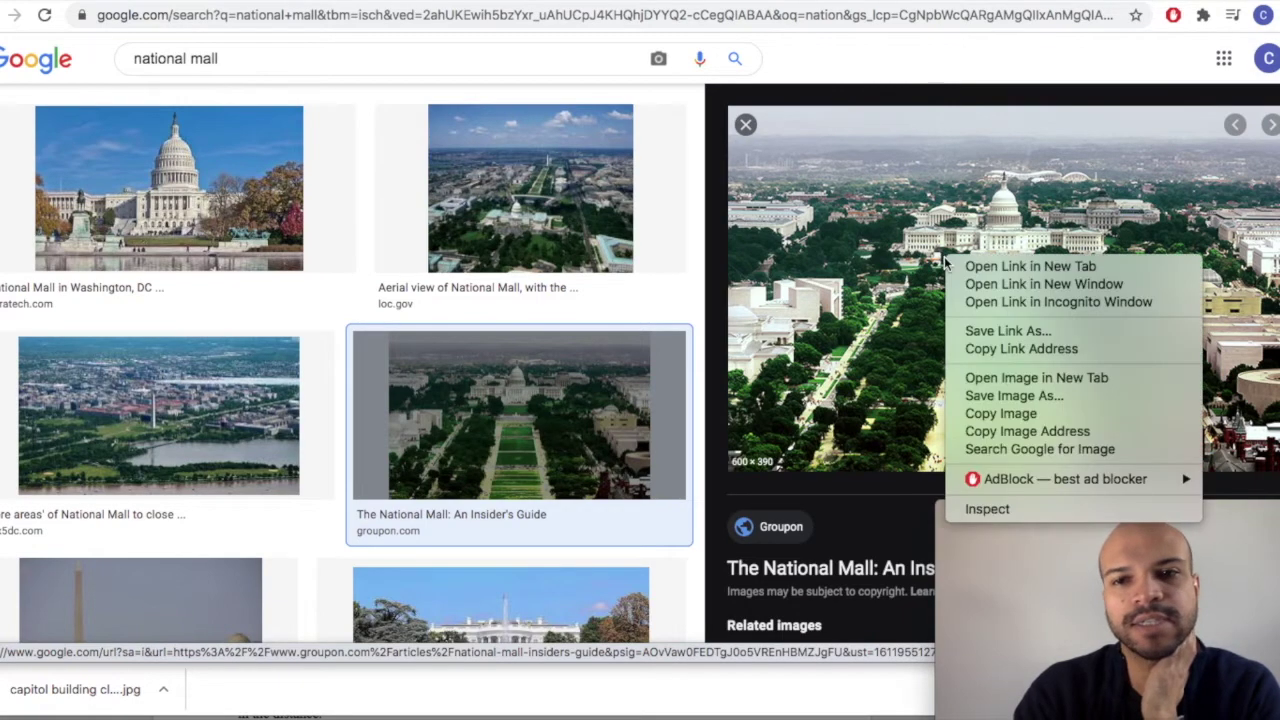
pyautogui.click(1058, 380)
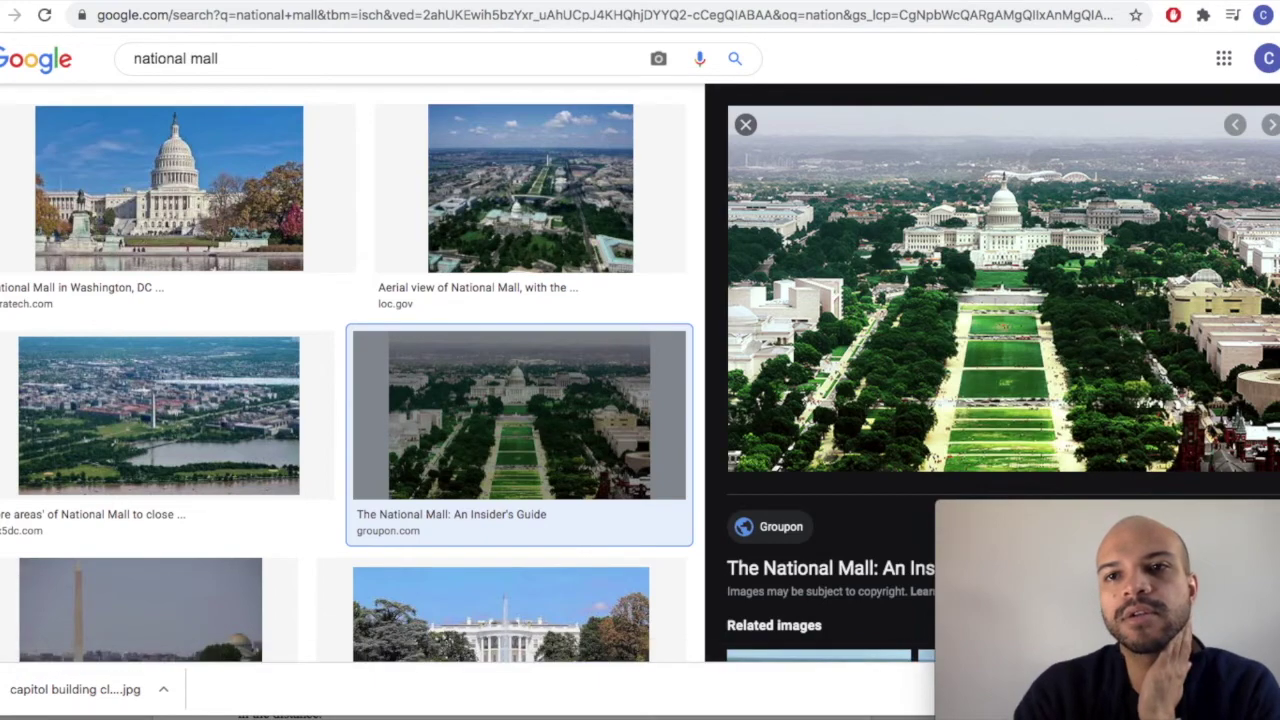
pyautogui.hotkey('ctrl', 'Tab')
# Save the Groupon aerial image to Downloads as a JPEG, adding "deity page 2-3" before its suggested file name
pyautogui.rightClick(667, 341)
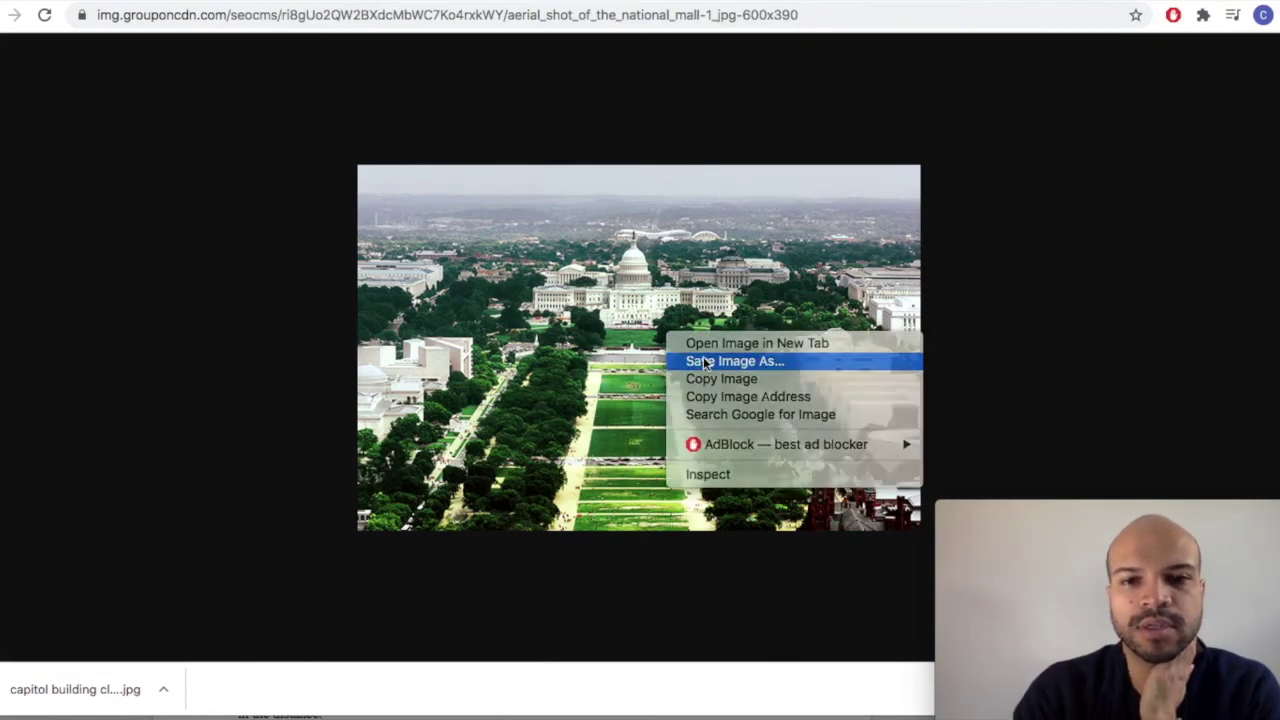
pyautogui.click(703, 358)
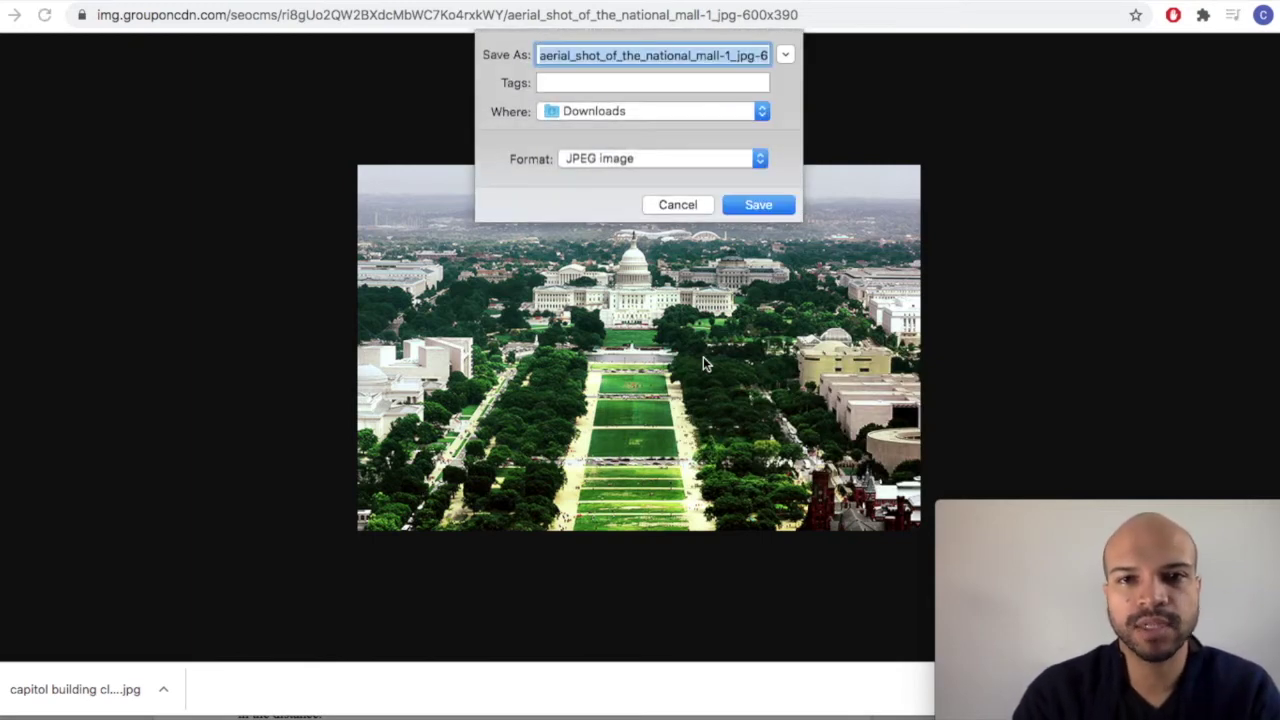
pyautogui.press('Right')
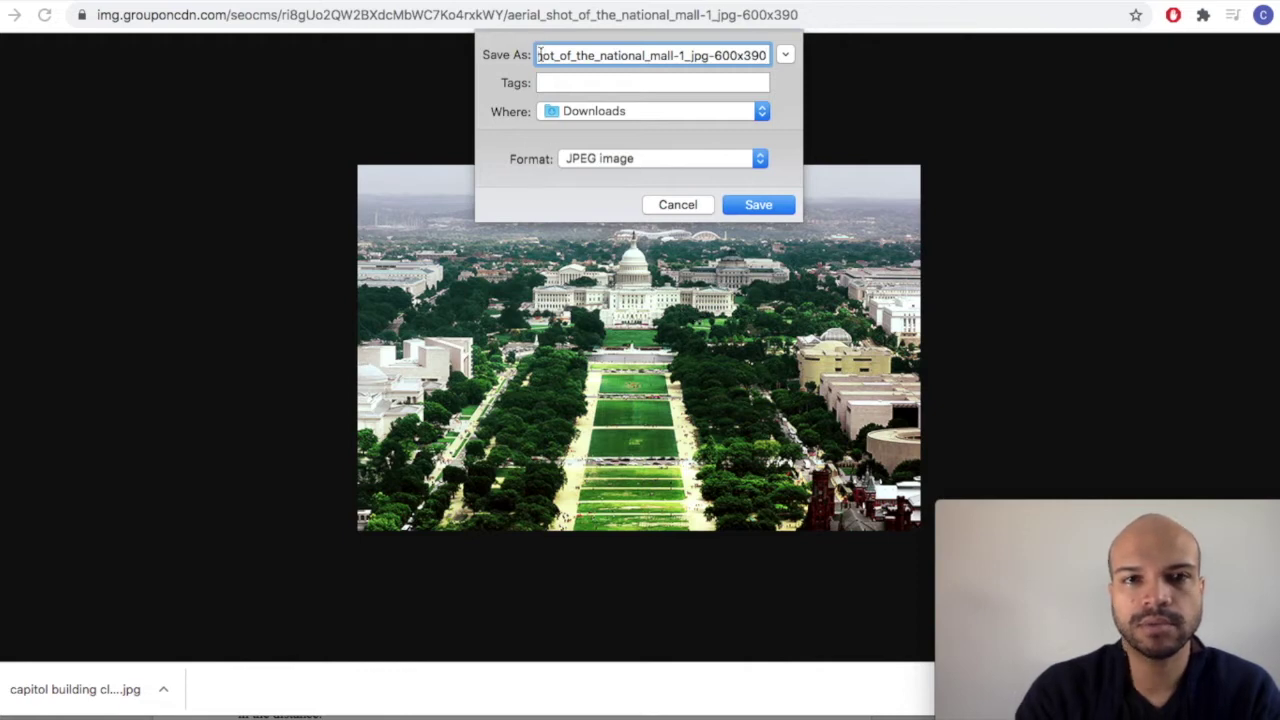
pyautogui.press('Up')
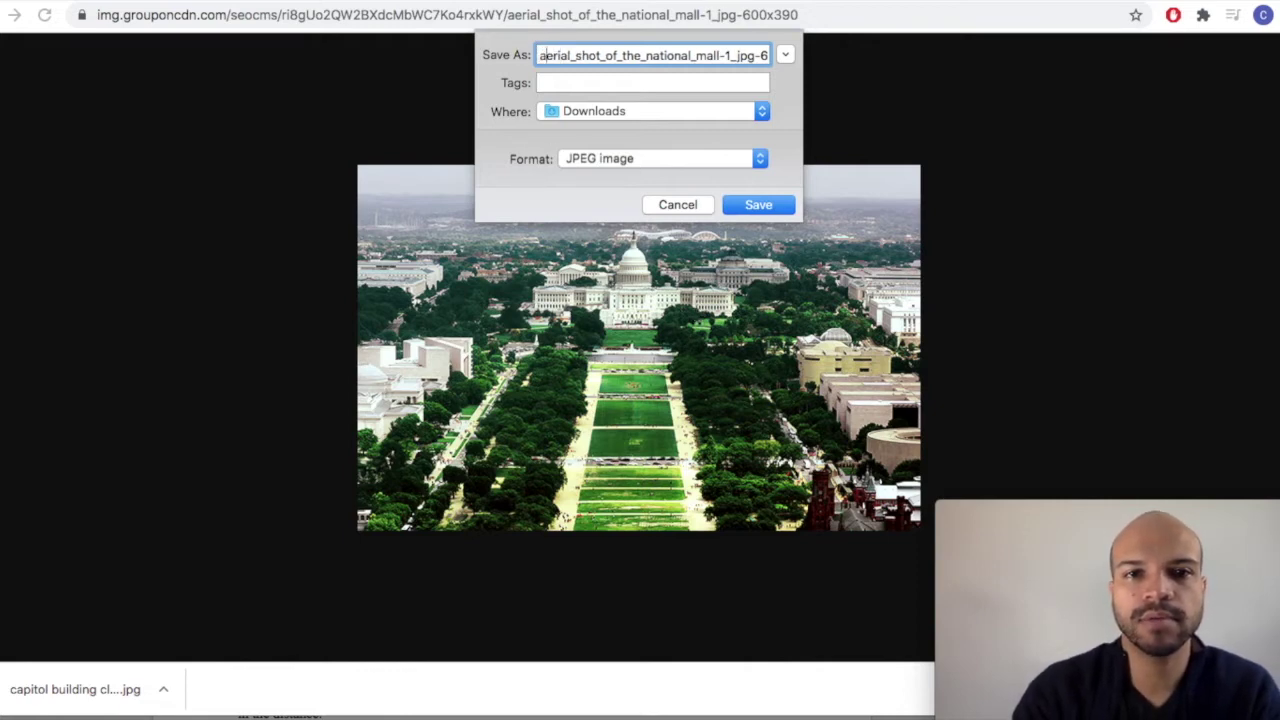
pyautogui.write('deity [age ')
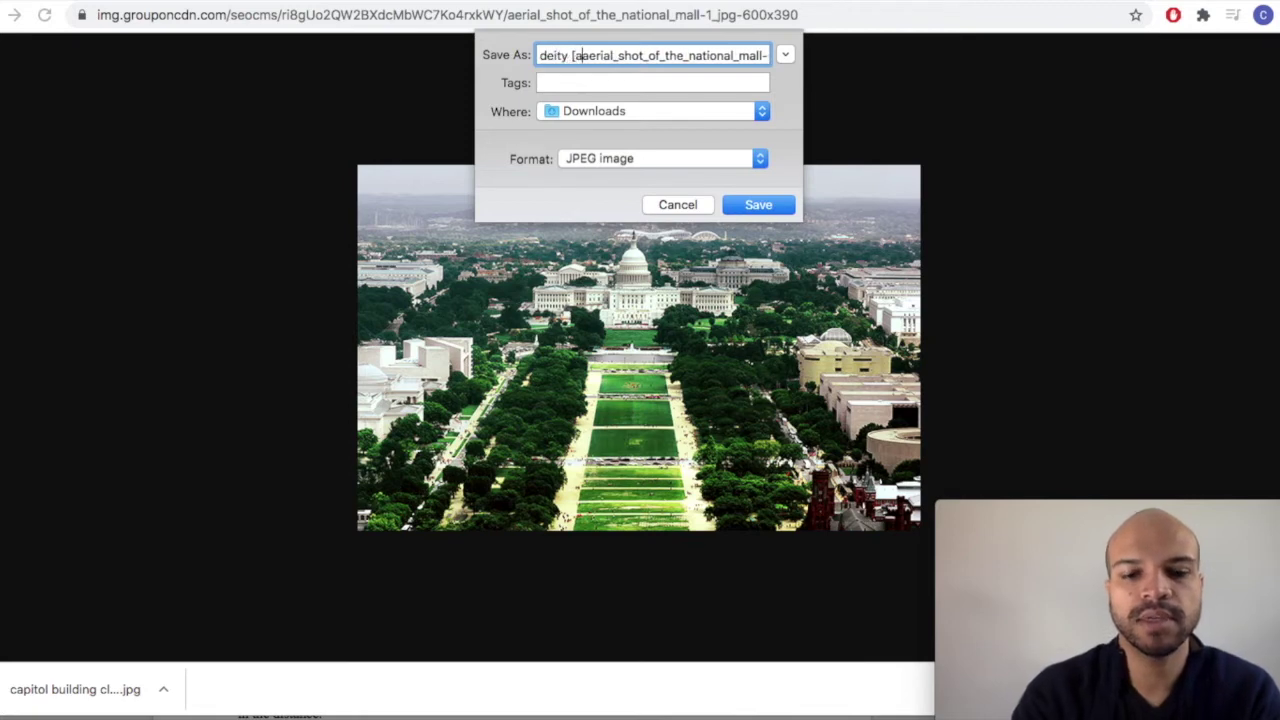
pyautogui.write('2-3')
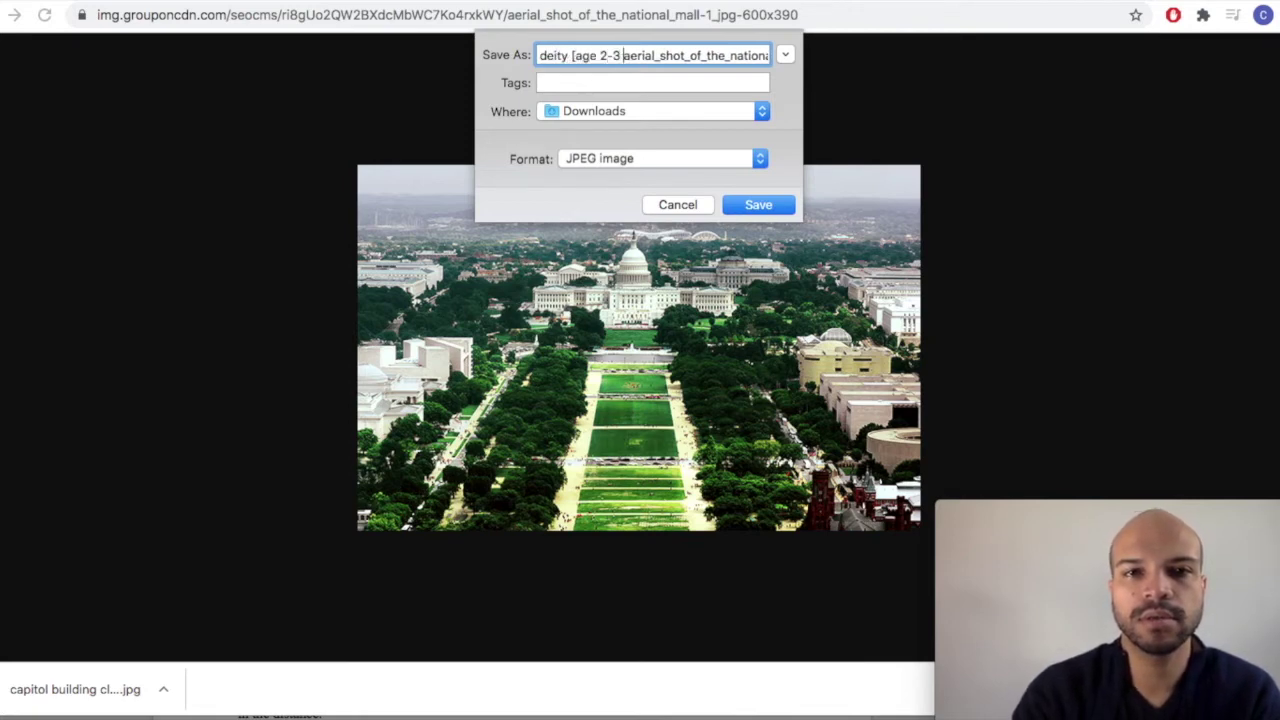
pyautogui.click(576, 56)
pyautogui.press('BackSpace')
pyautogui.write('p')
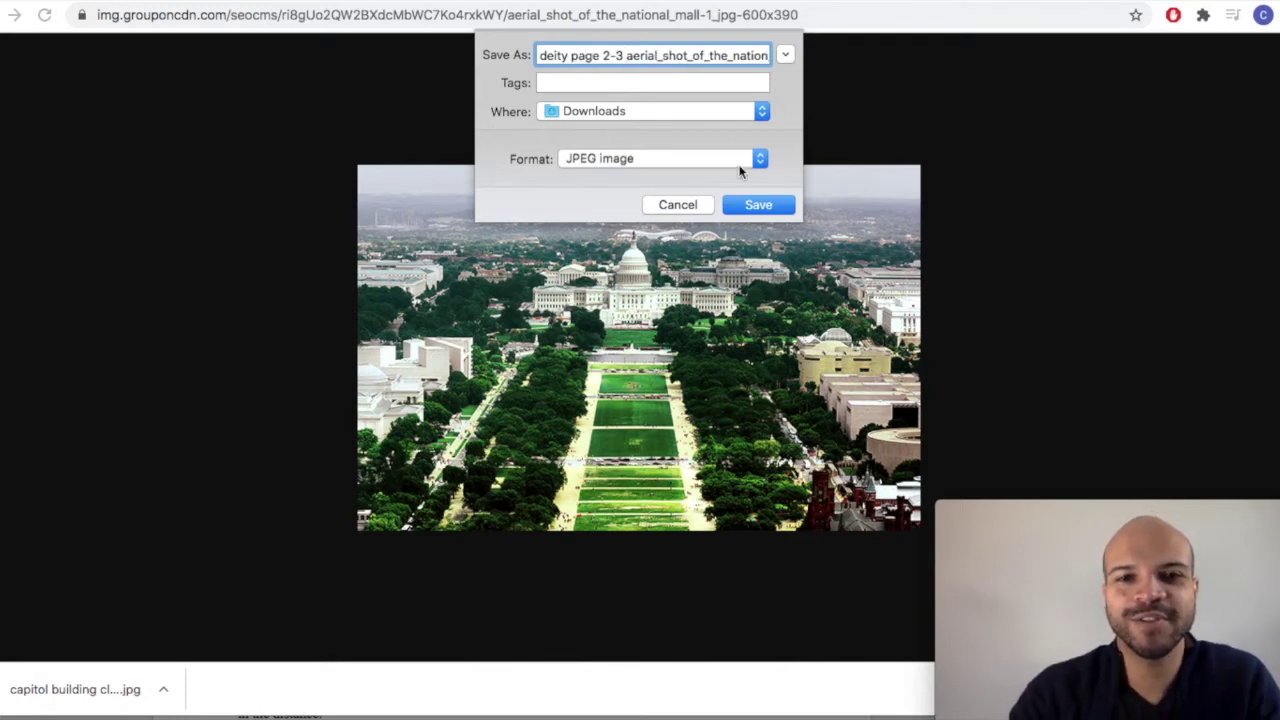
pyautogui.click(750, 205)
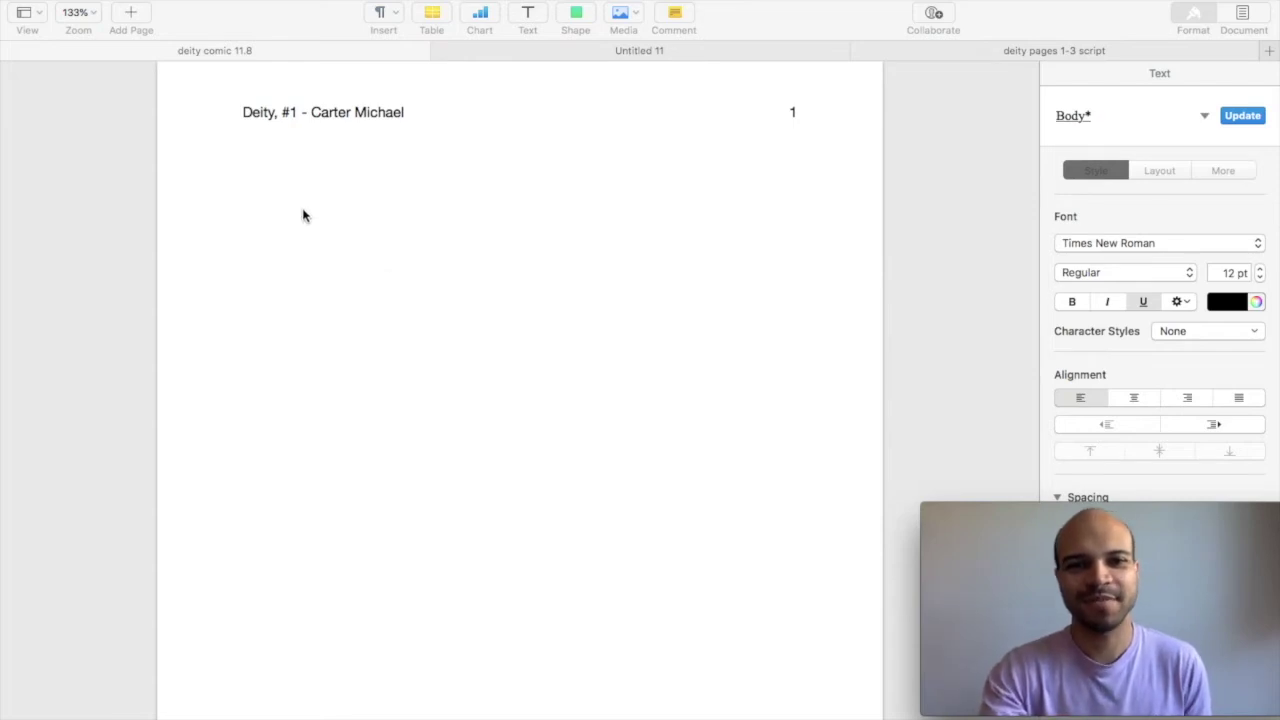
# In the Pages document "deity comic 11.8", enter the underlined heading "PAGE ONE - THREE PANELS" below the page header
pyautogui.click(284, 190)
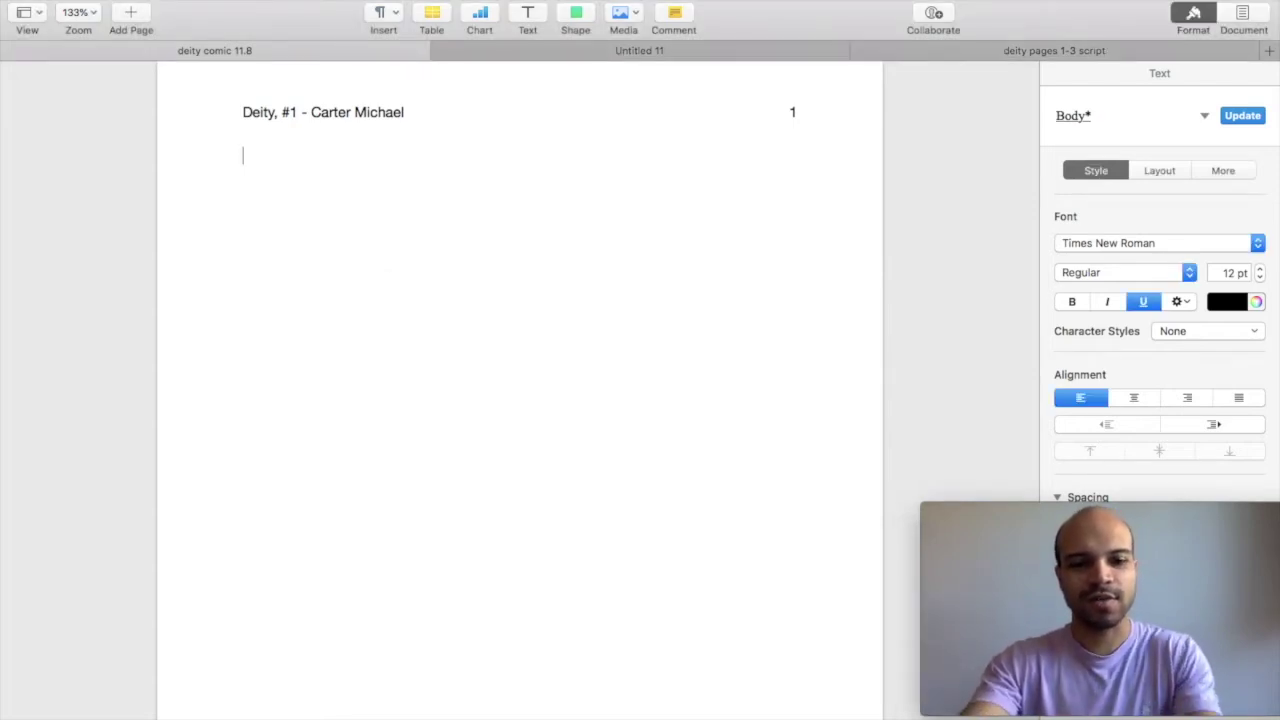
pyautogui.write('PAGE ')
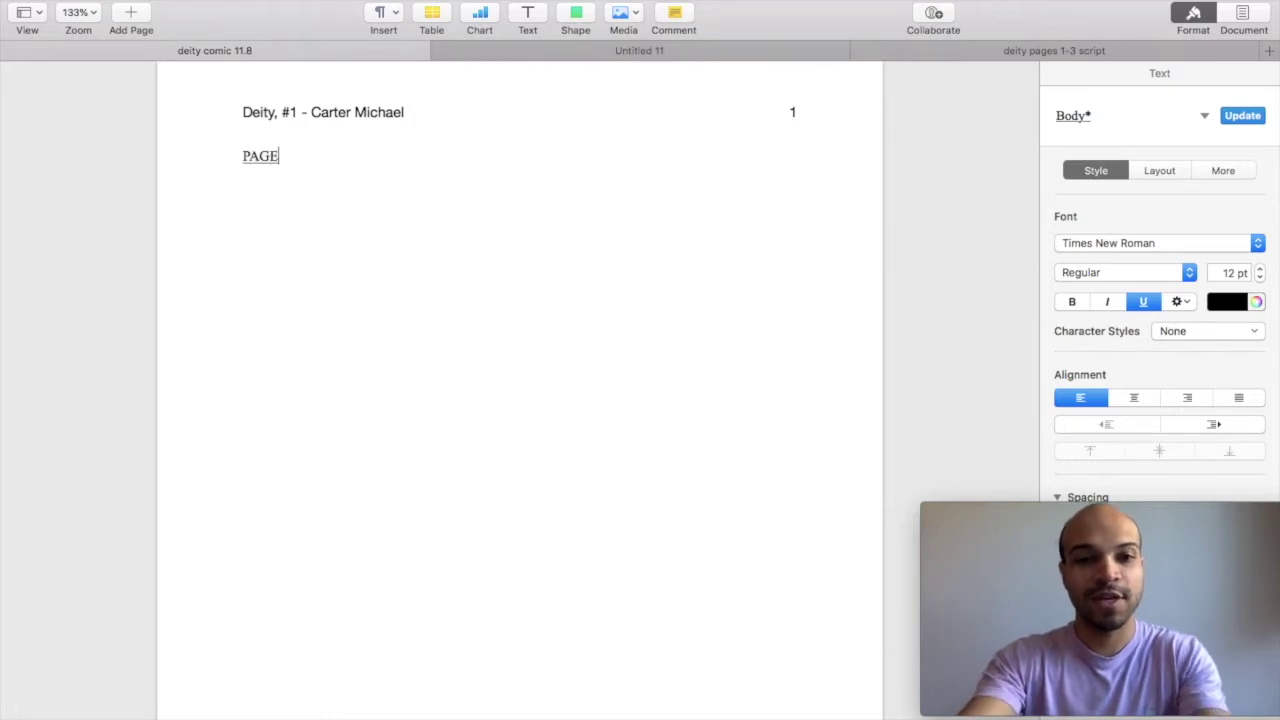
pyautogui.write('ONE - THREE PANEL')
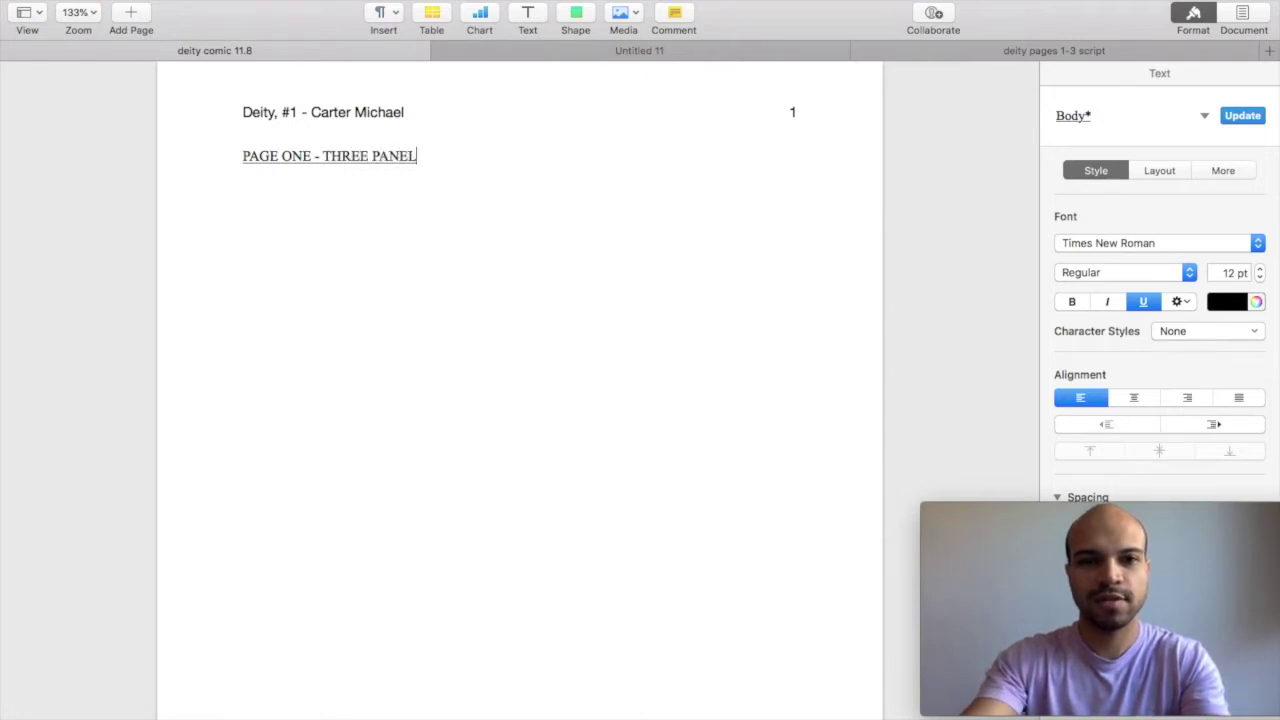
pyautogui.write('S')
pyautogui.press('Return')
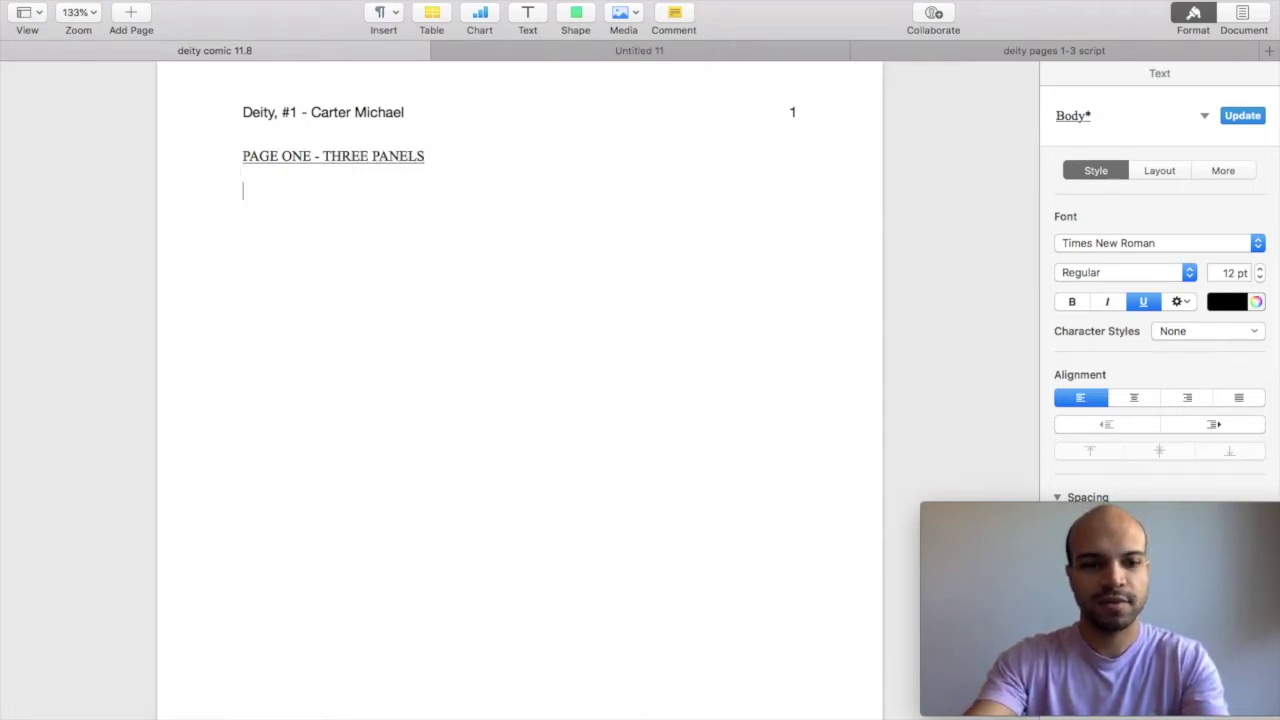
pyautogui.write('Pa')
pyautogui.press('BackSpace')
pyautogui.press('BackSpace')
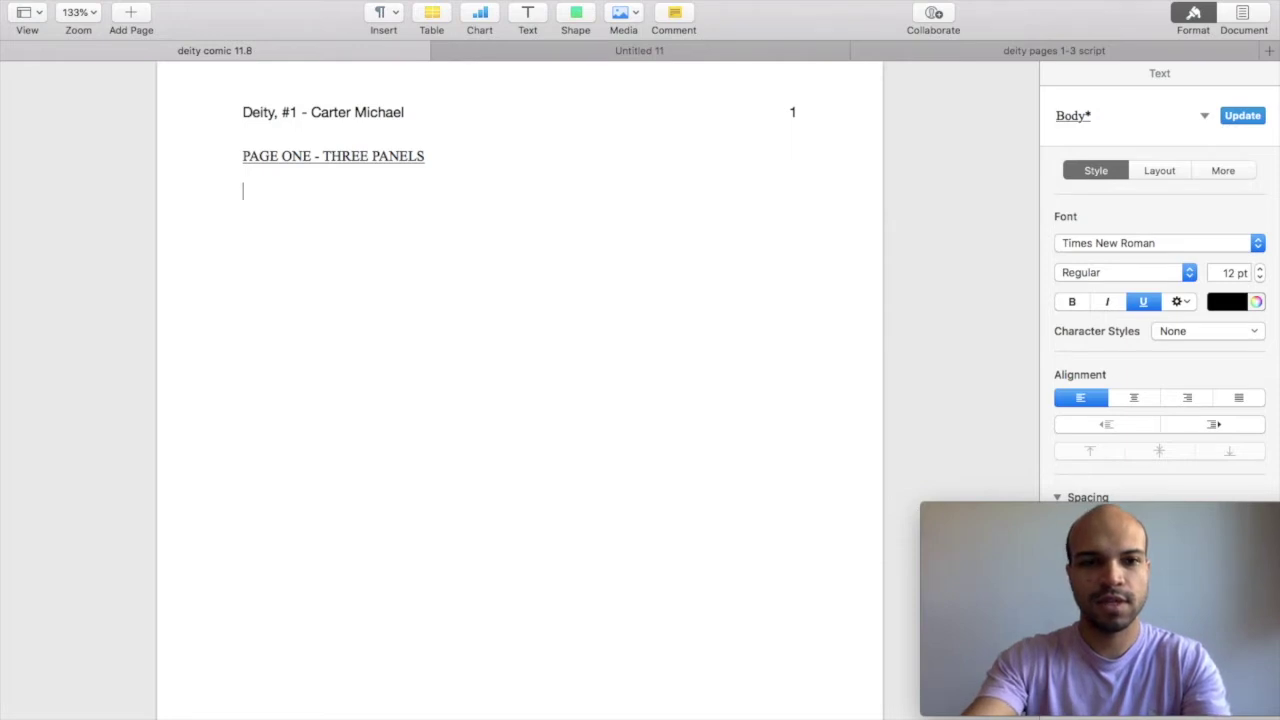
# Turn off underlining below the heading and begin the first description: "Panel 1. From far away, we can see the Capitol Building"
pyautogui.click(1141, 304)
pyautogui.press('Left')
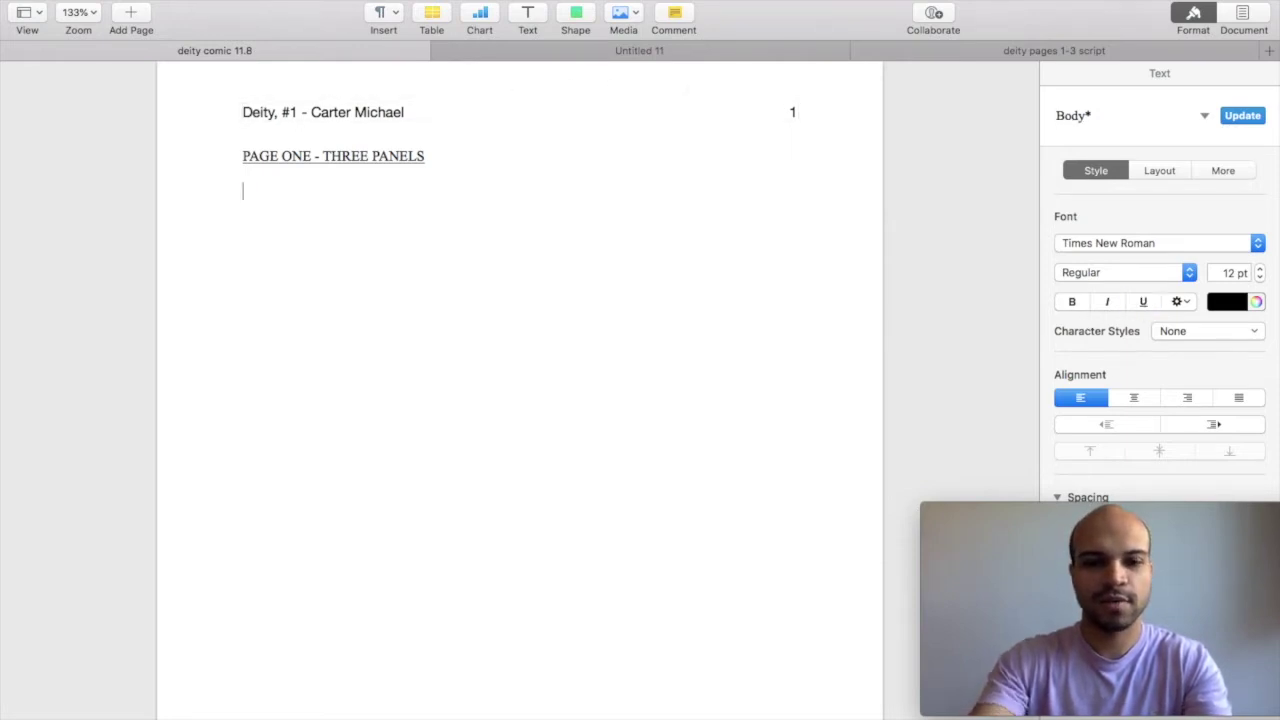
pyautogui.write('Pane')
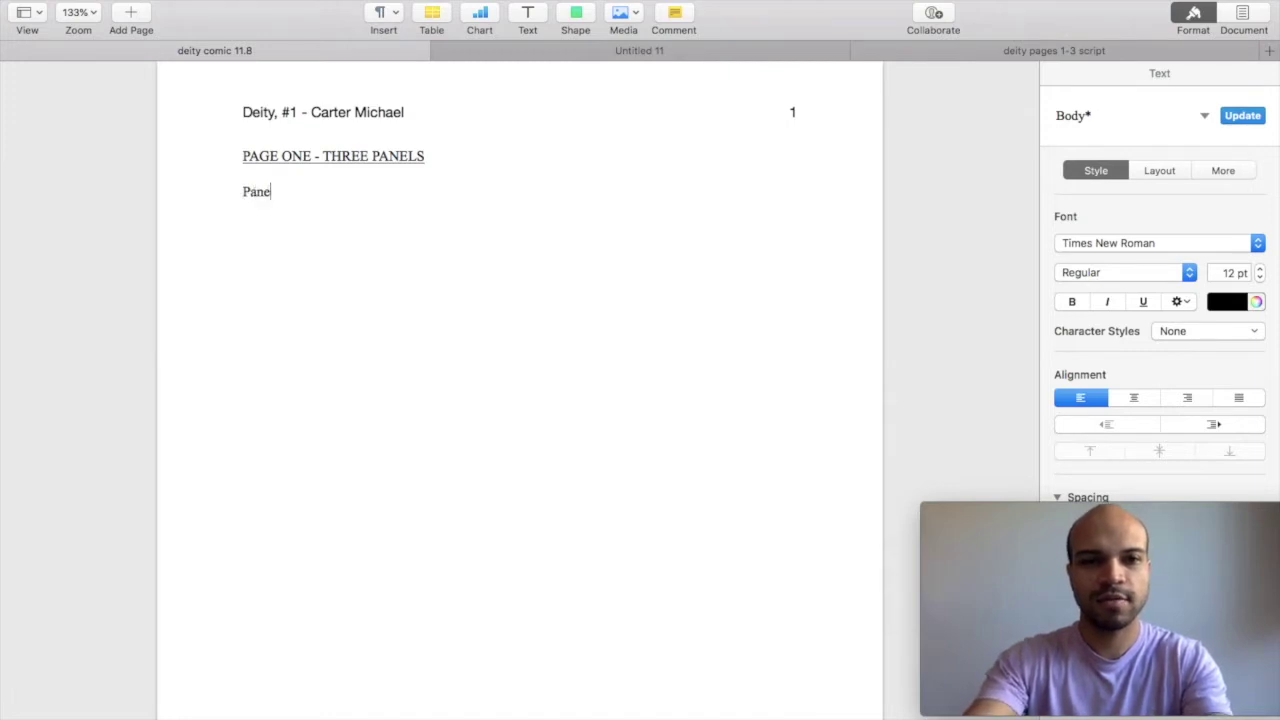
pyautogui.write('l 1. ')
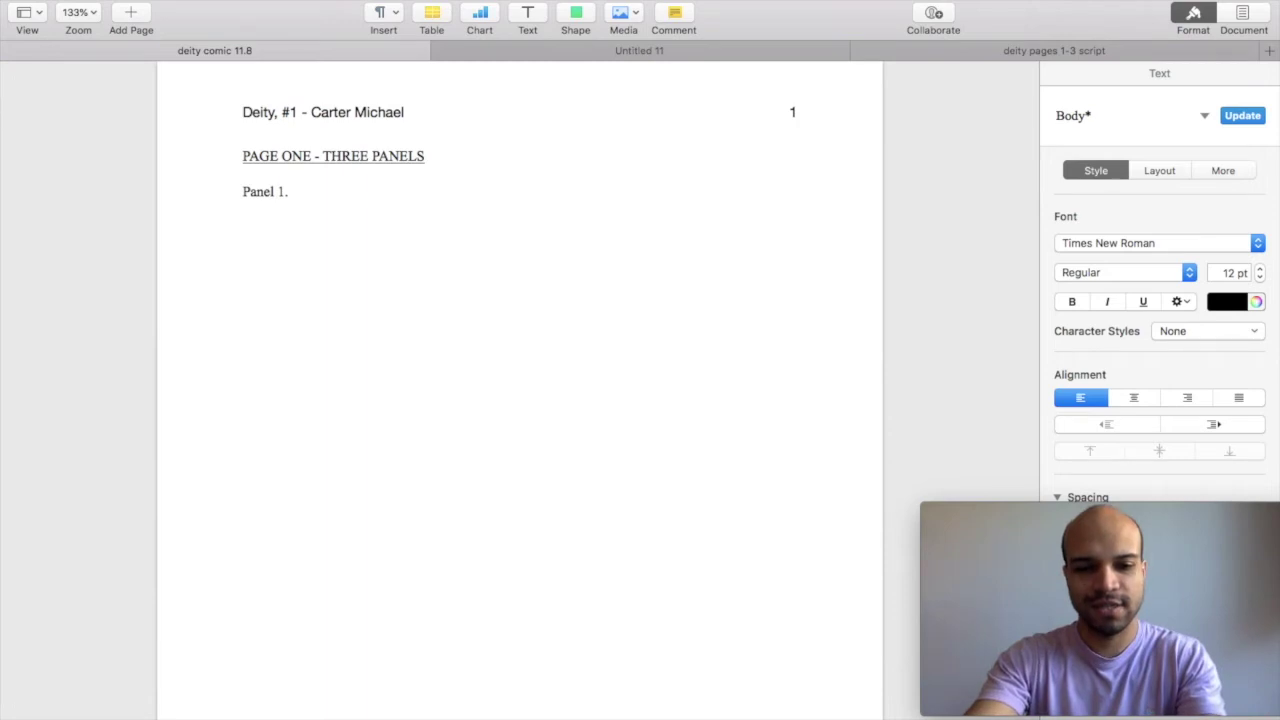
pyautogui.write('From far away, ')
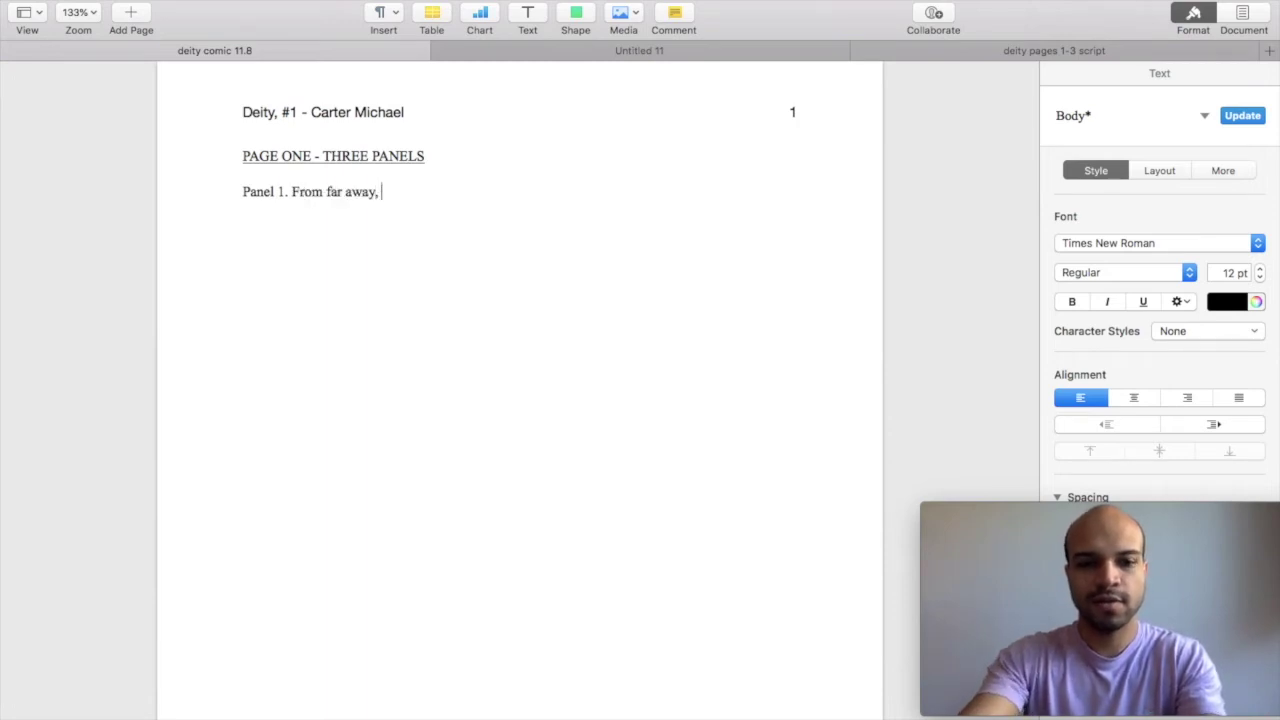
pyautogui.write('we can see the Capitol Buildin')
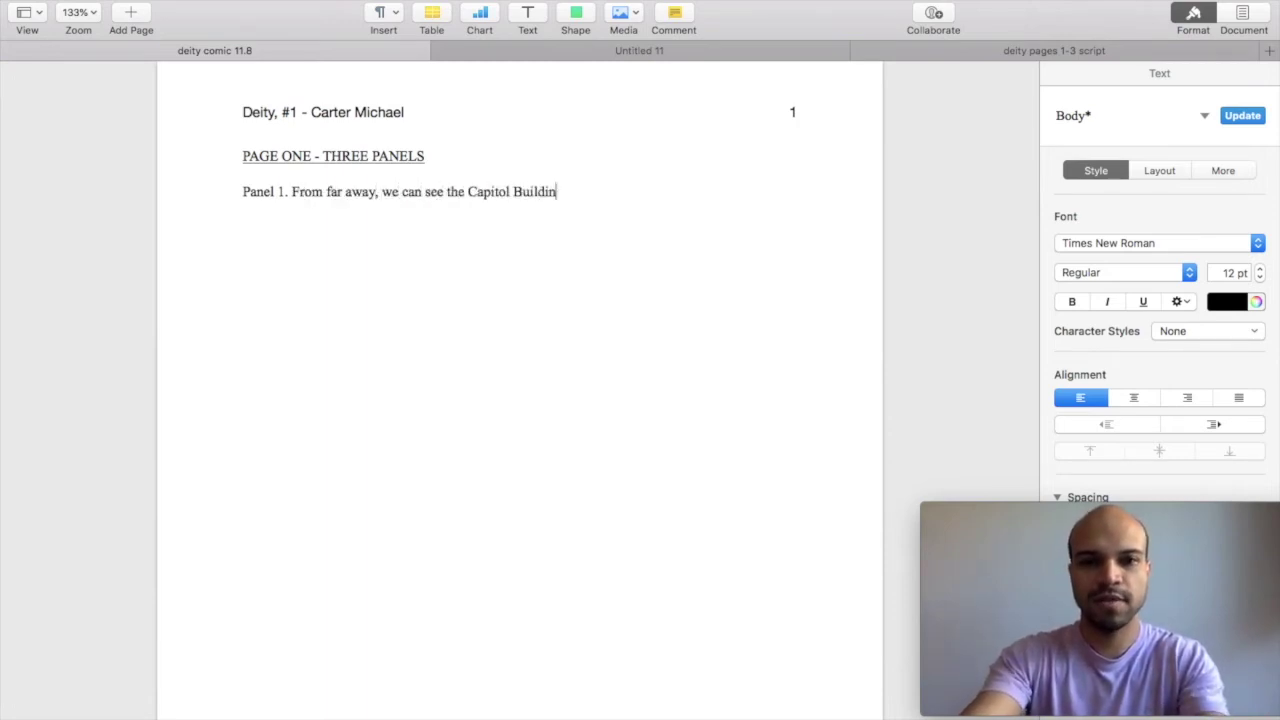
# Continue Panel 1 with "of D.C. There's a flag fluttering at the top, and its details cannot be fully seen"
pyautogui.write("g of D.C. There's a flag fluttering at the ")
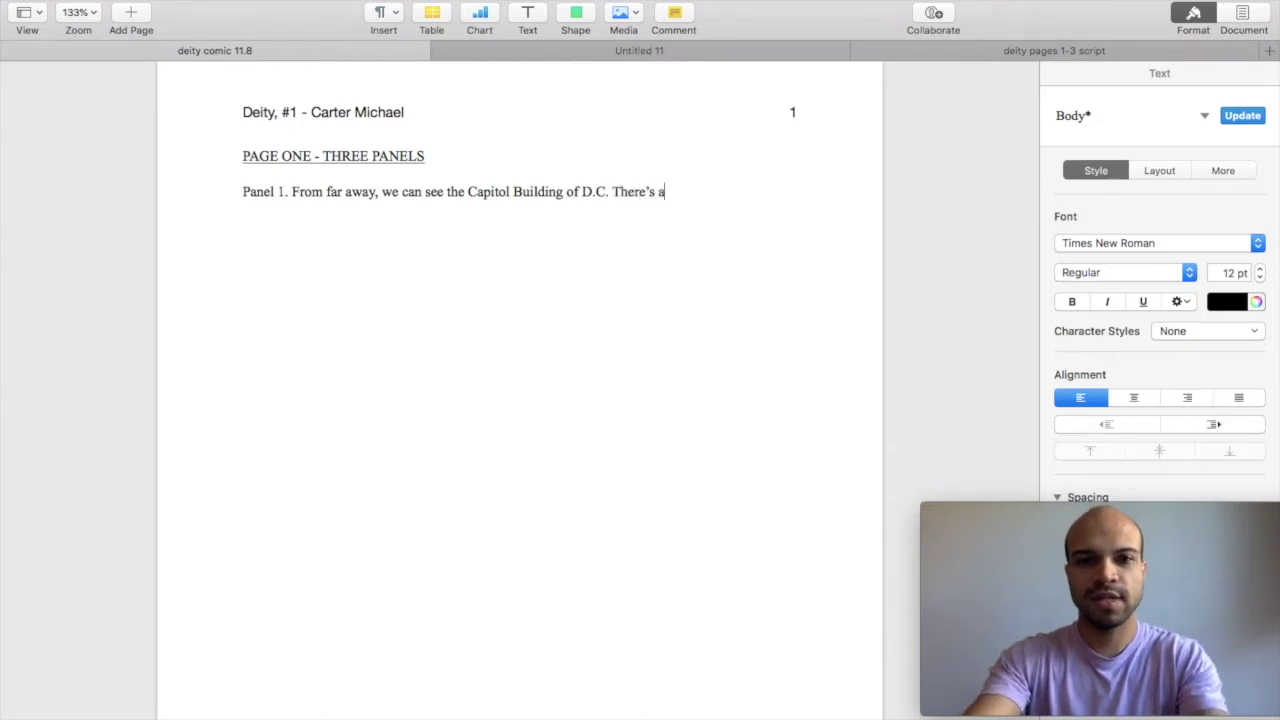
pyautogui.write("top, and it's")
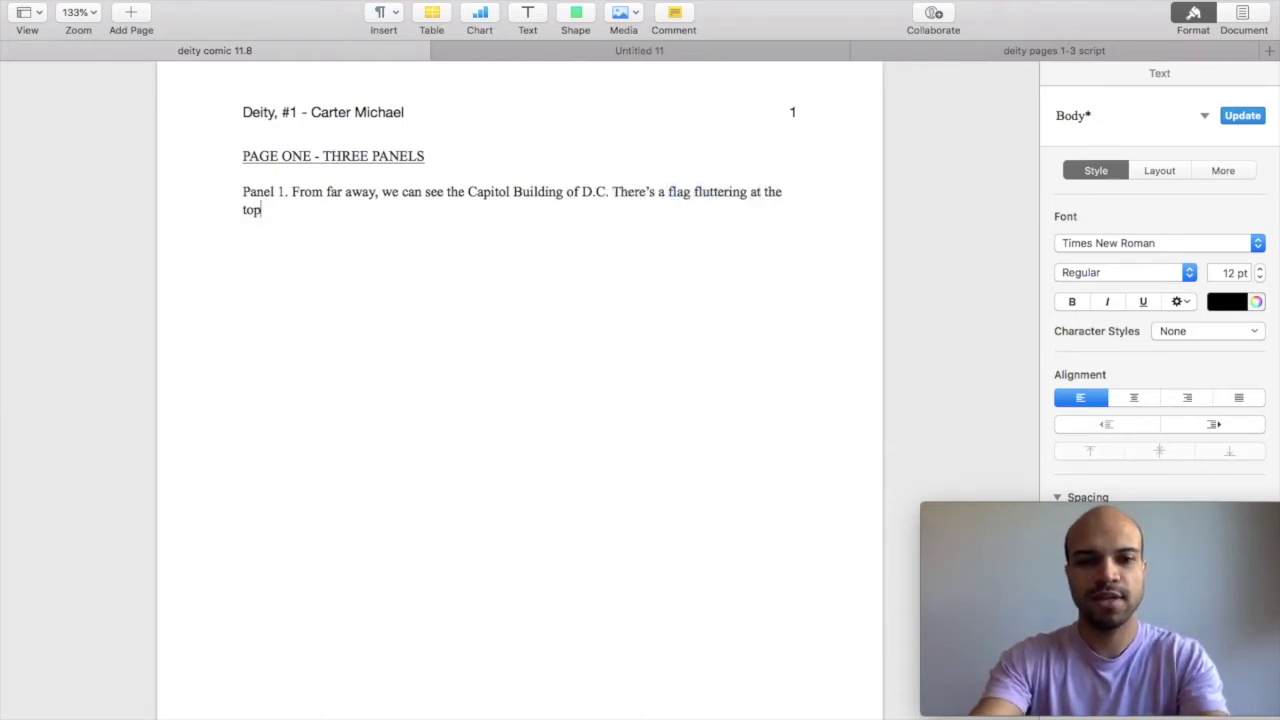
pyautogui.press('BackSpace')
pyautogui.press('BackSpace')
pyautogui.press('BackSpace')
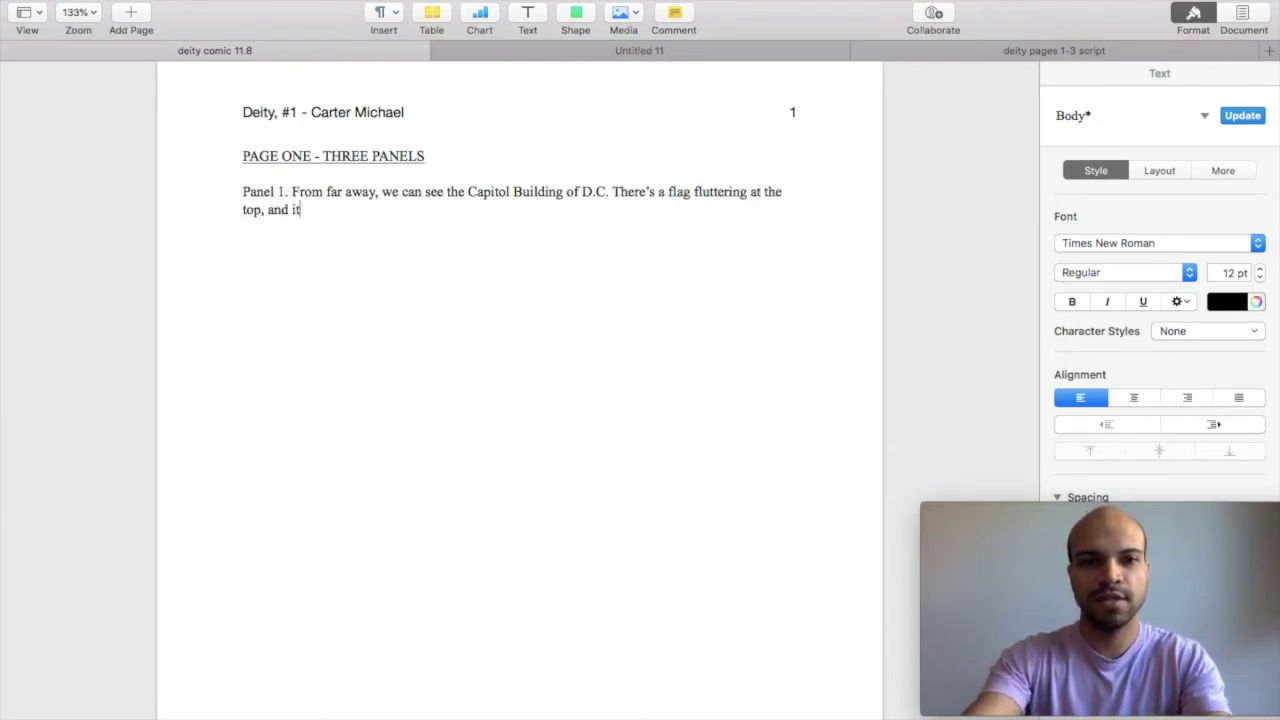
pyautogui.write('s')
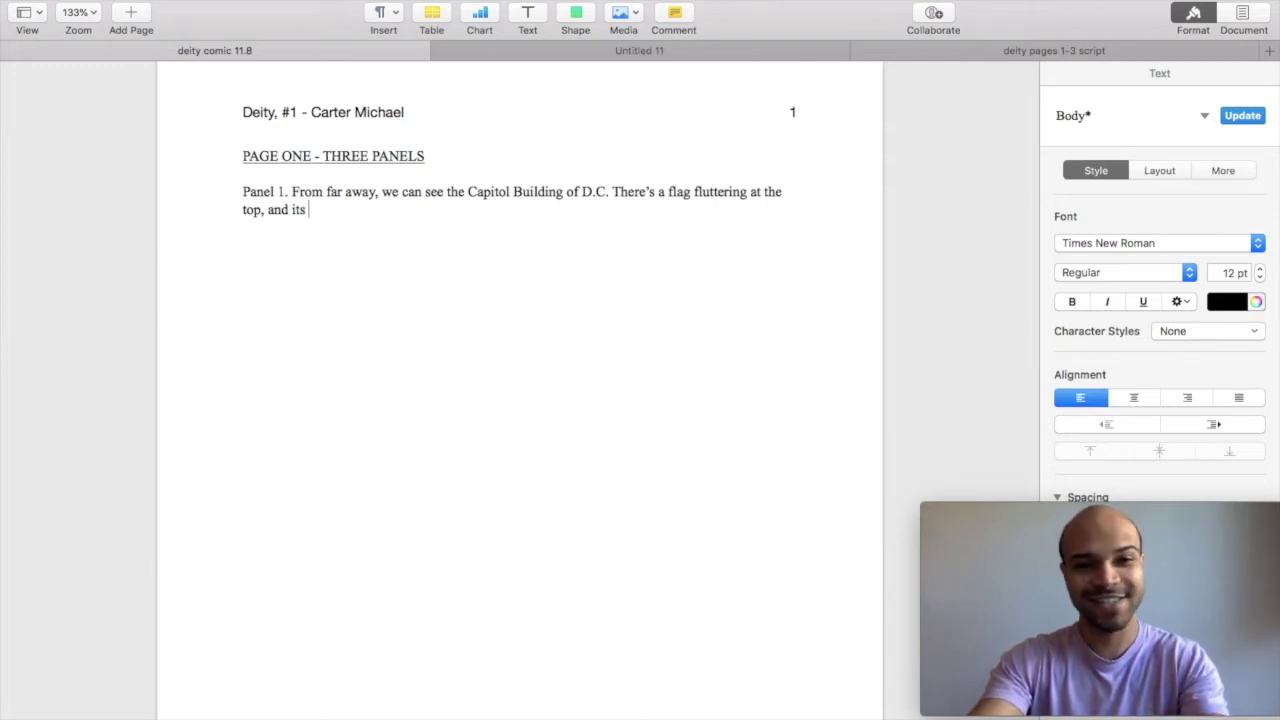
pyautogui.write(' detail')
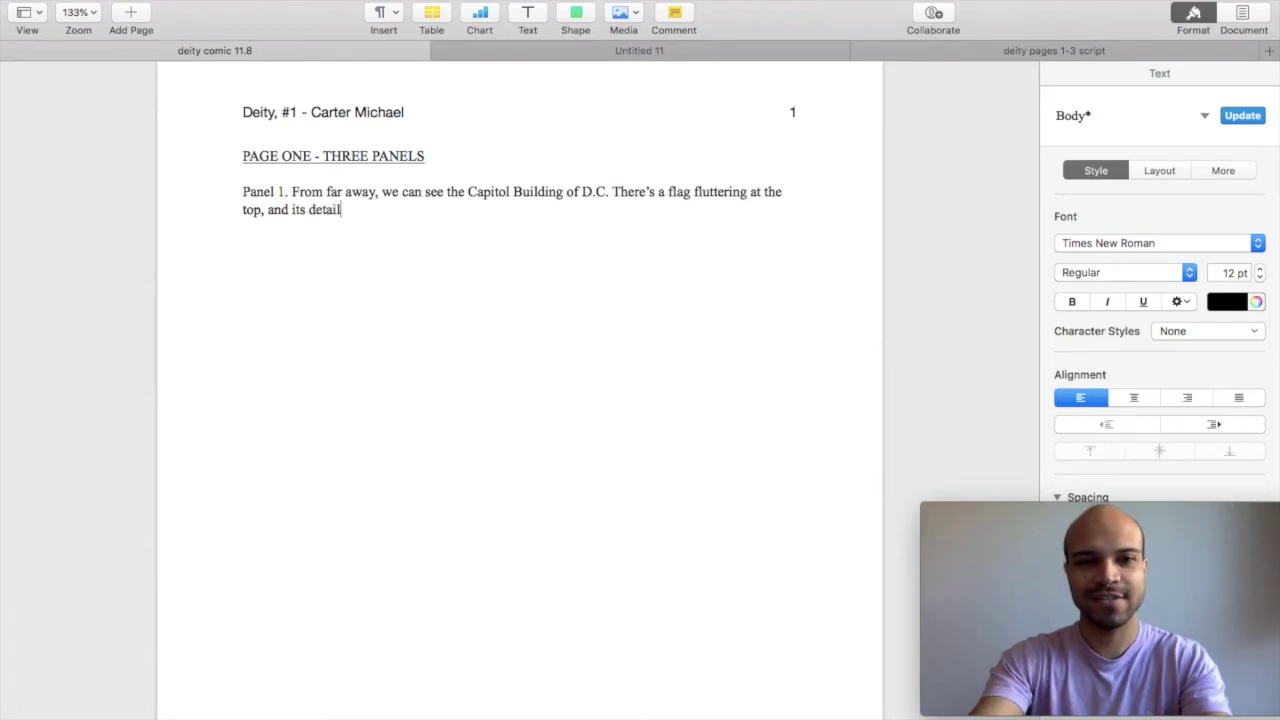
pyautogui.write('s cannot be fully see')
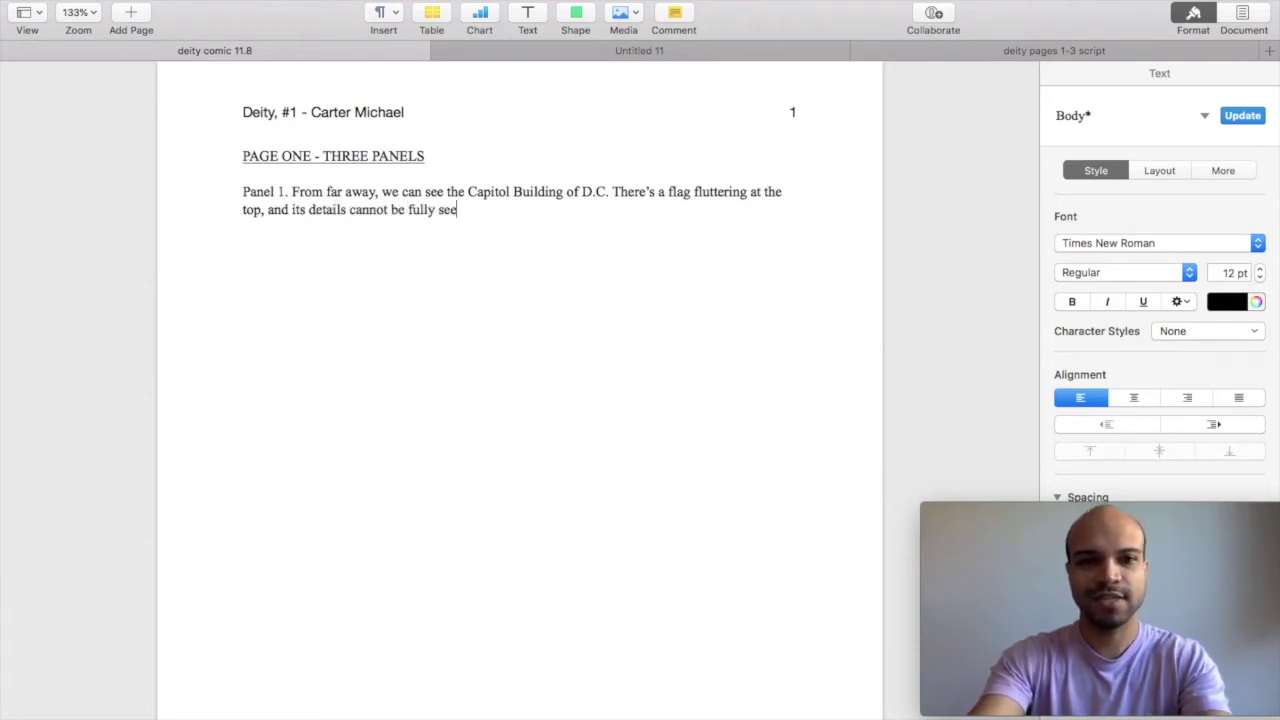
# Complete Panel 1: "The building's focus, the flag is set to the left third of the panel, and the building is at a slight angle to the left."
pyautogui.write("n. The building's focus, the flag is se")
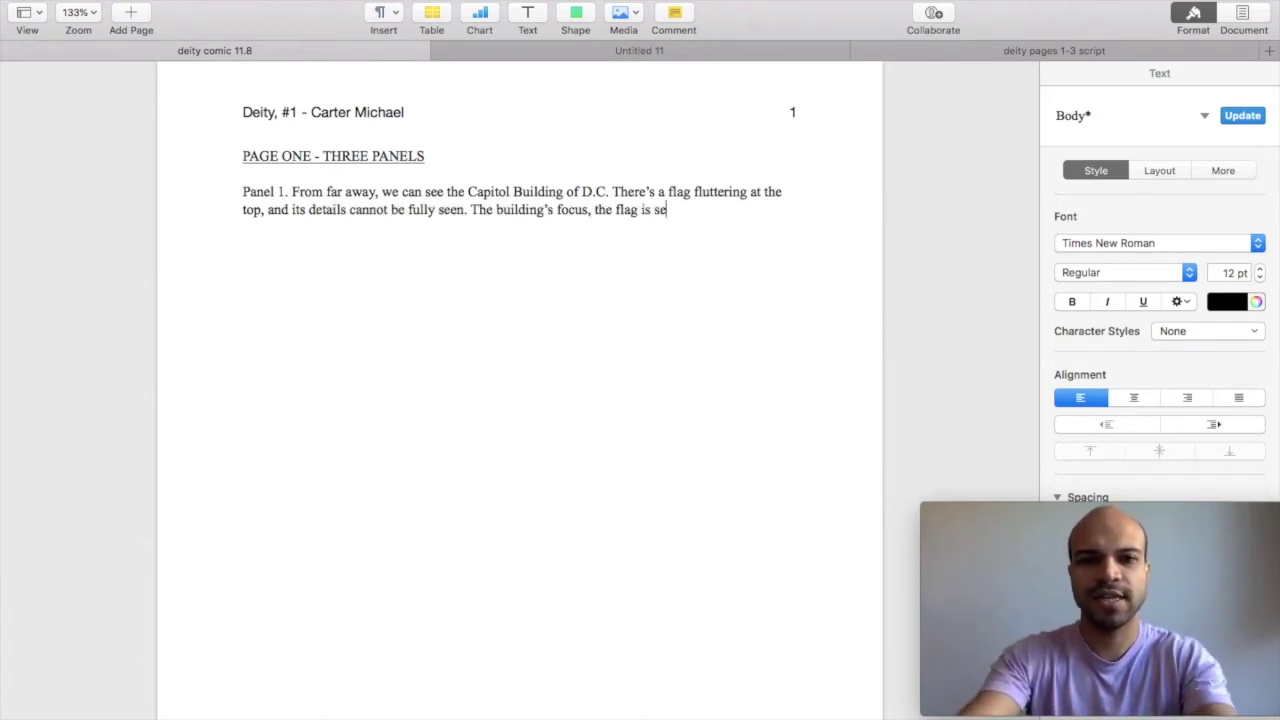
pyautogui.write('t to the left third of the panel, and the bui')
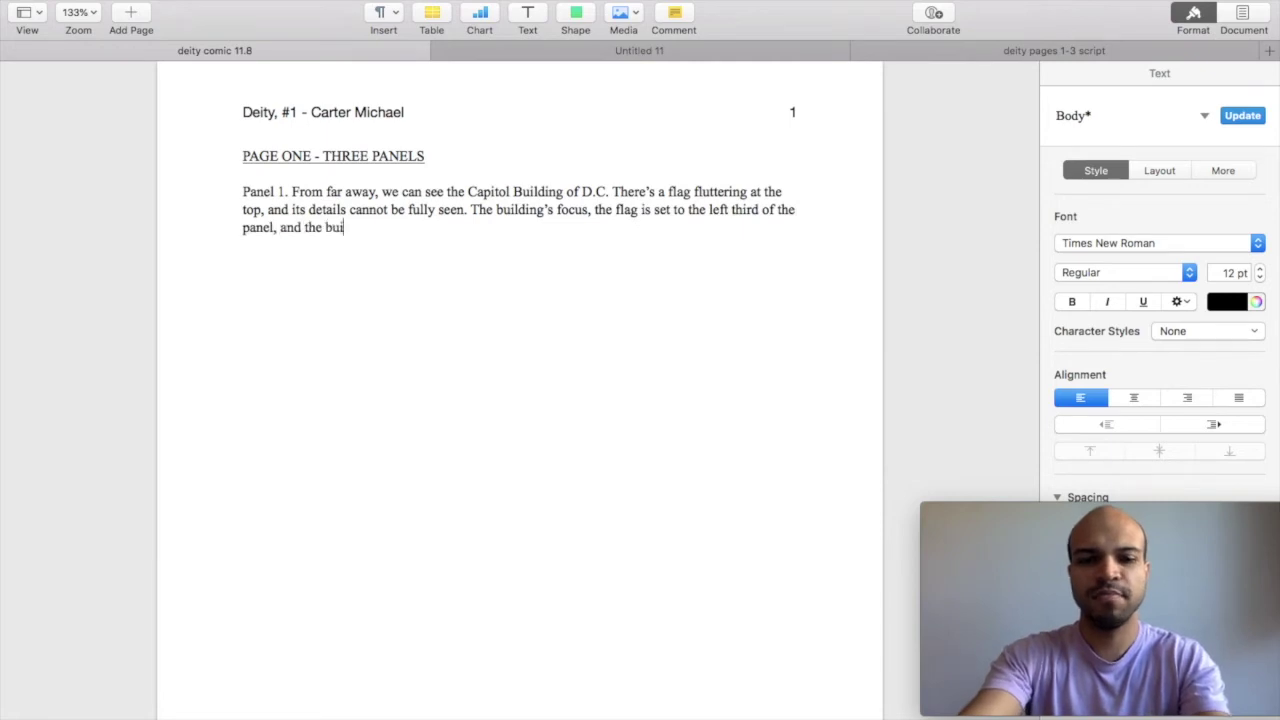
pyautogui.write('lding is at a slight ')
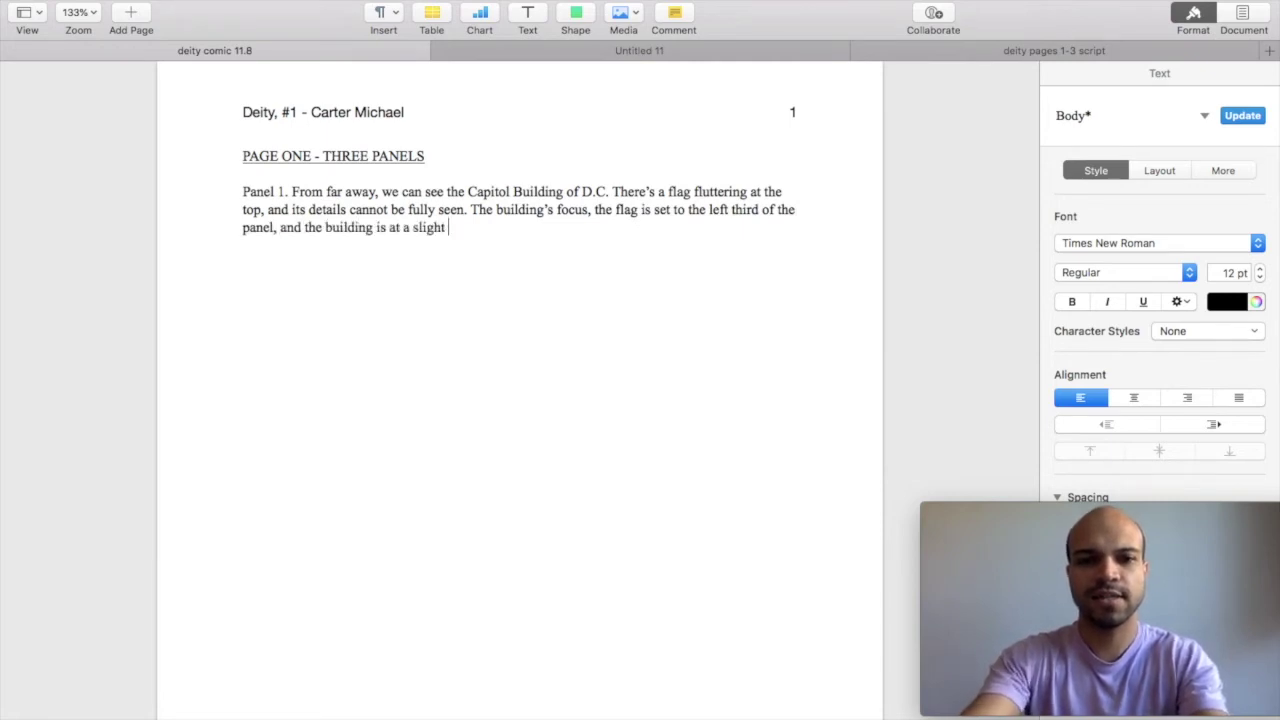
pyautogui.write('angle to the left.')
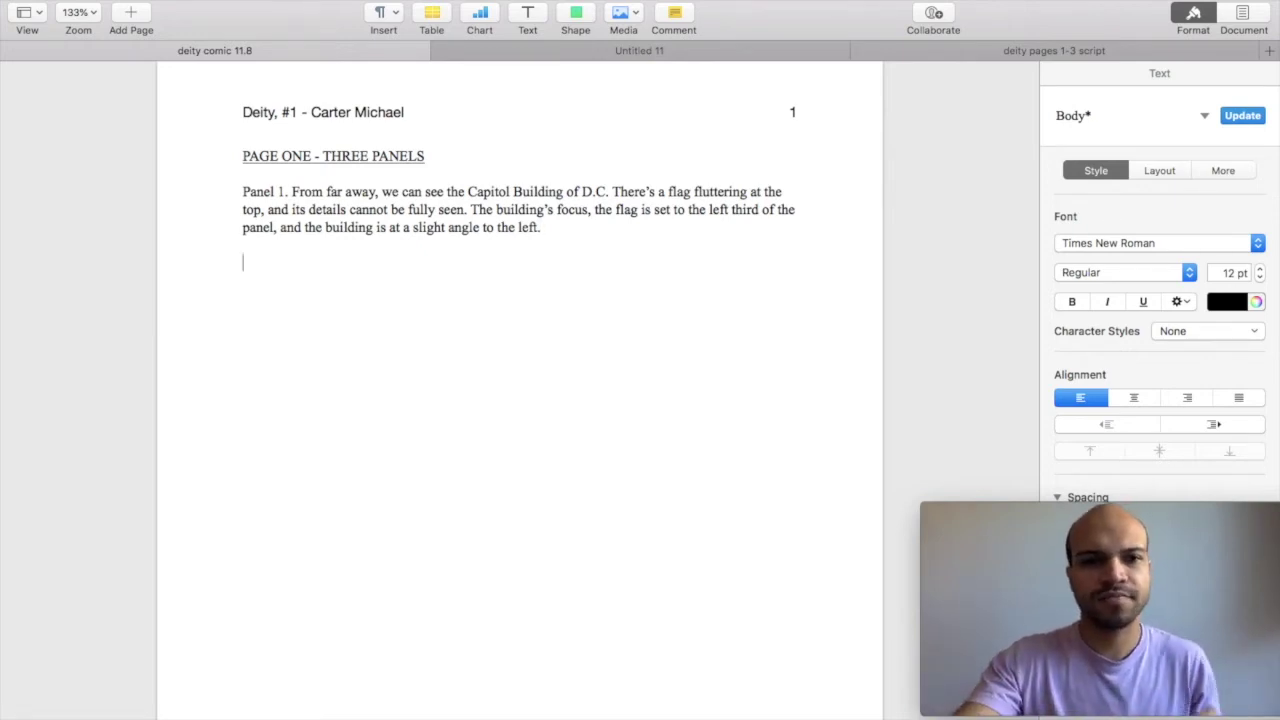
# Write Panel 2: "We zoom in on the flag, and the details are more clear. Flag is centered in the middle of the page."
pyautogui.write('Panel ')
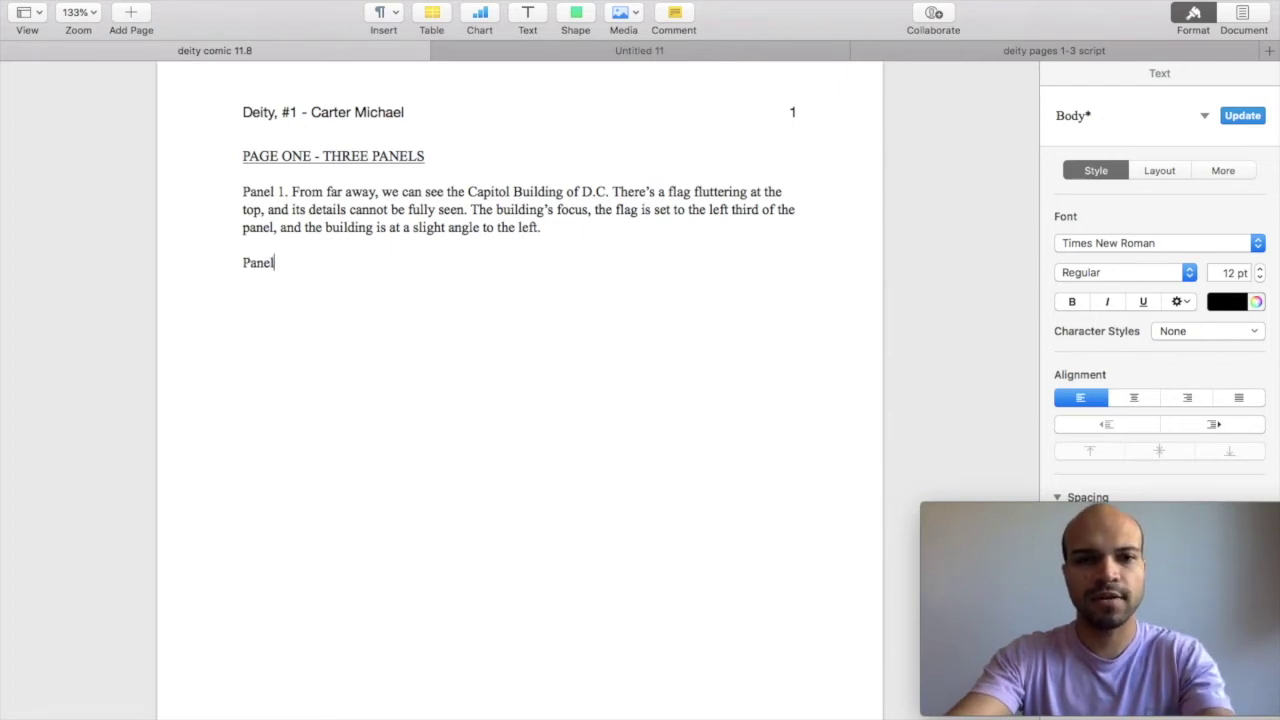
pyautogui.write('2. ')
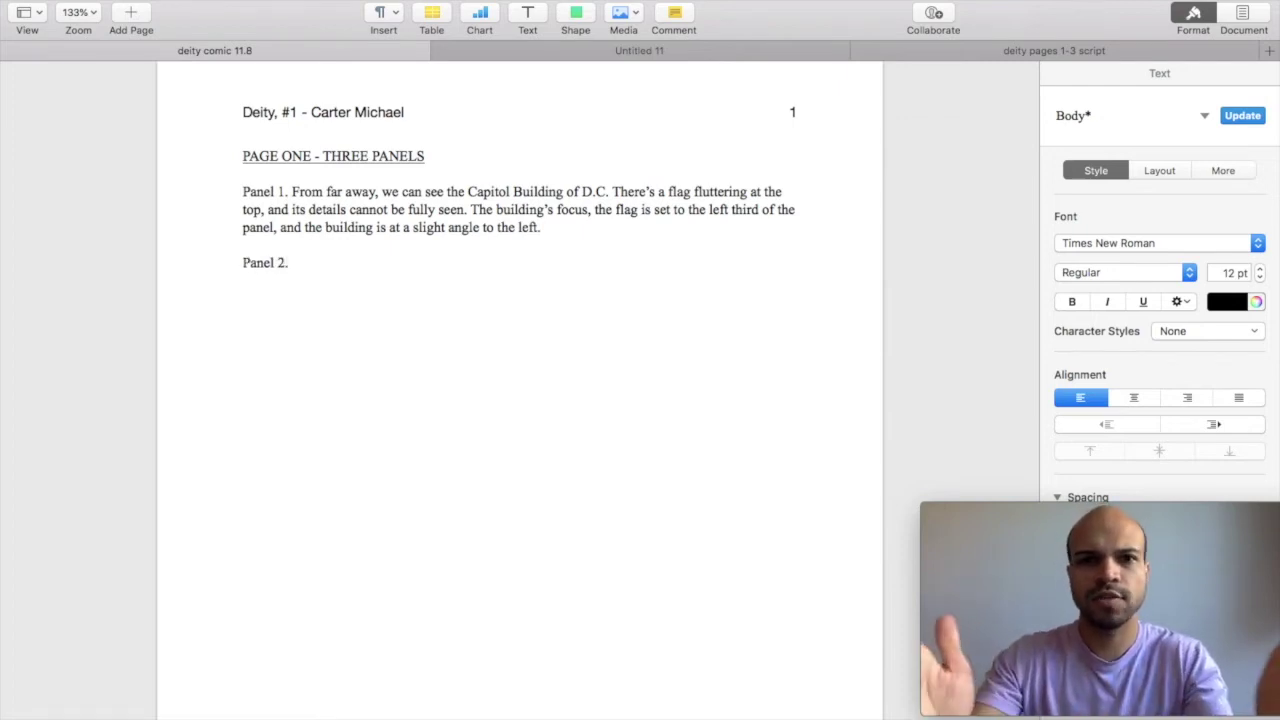
pyautogui.write('We zoo')
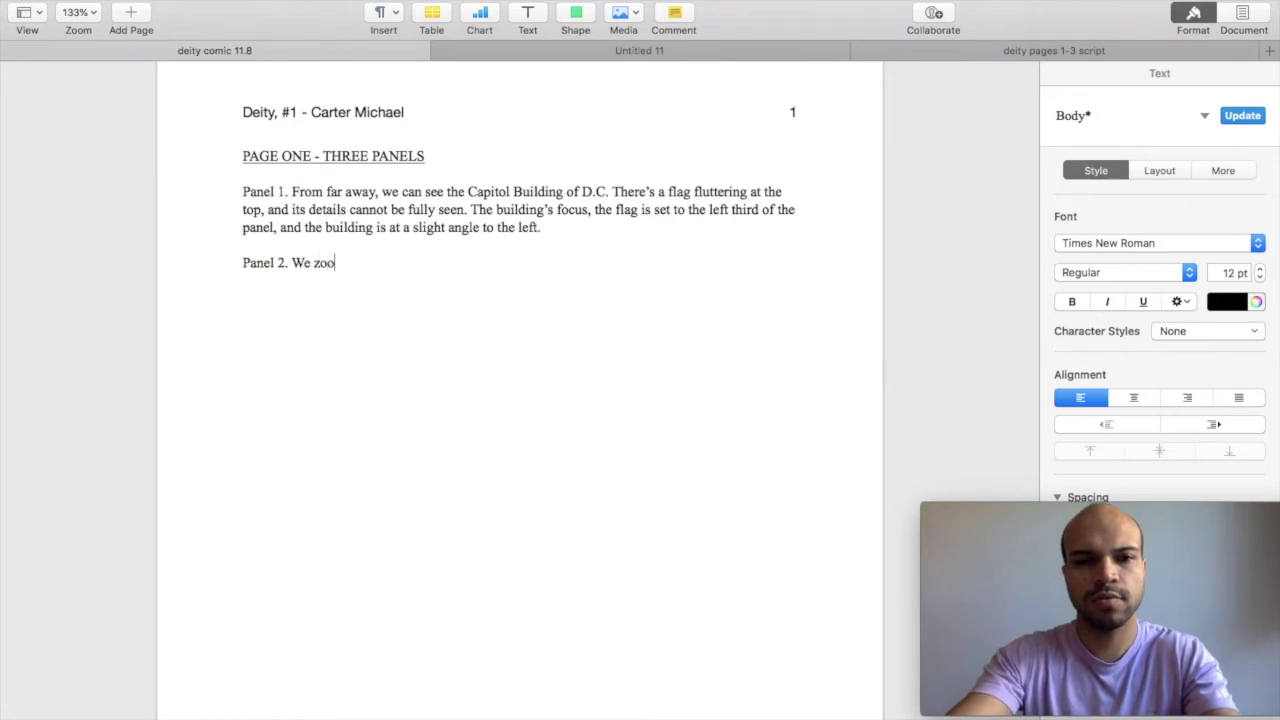
pyautogui.write('m in on the ')
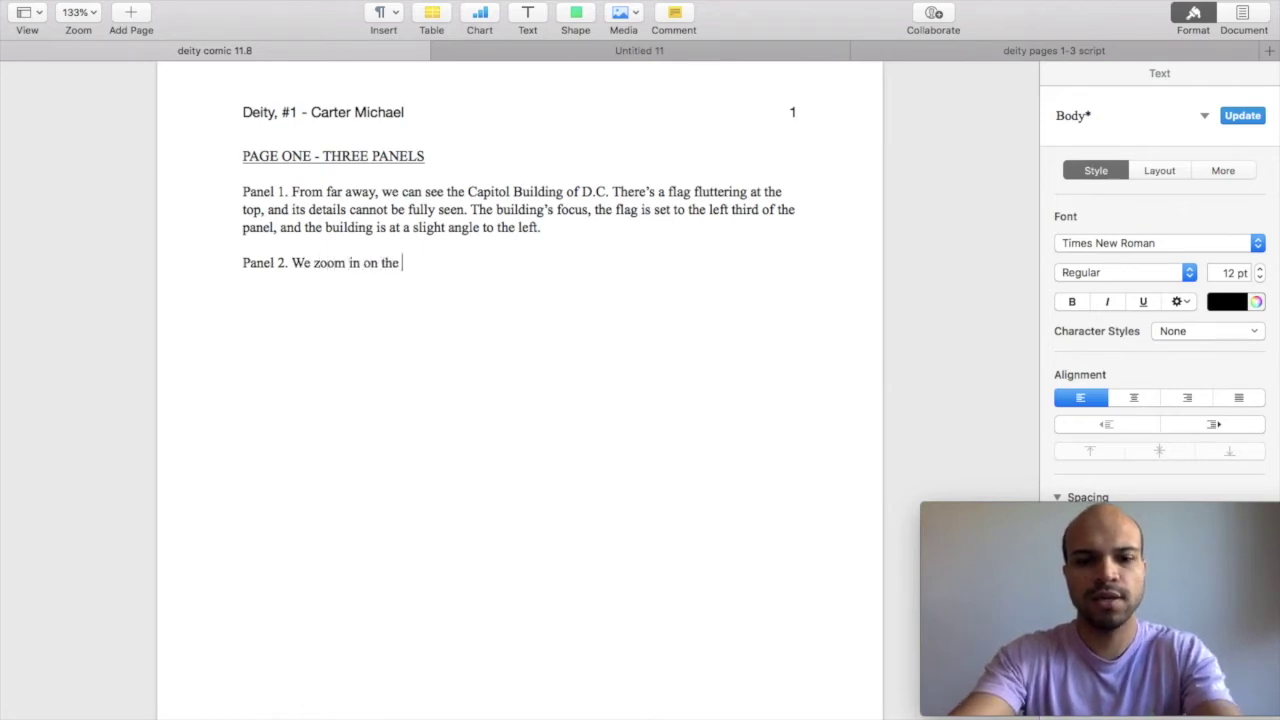
pyautogui.write('flag, a')
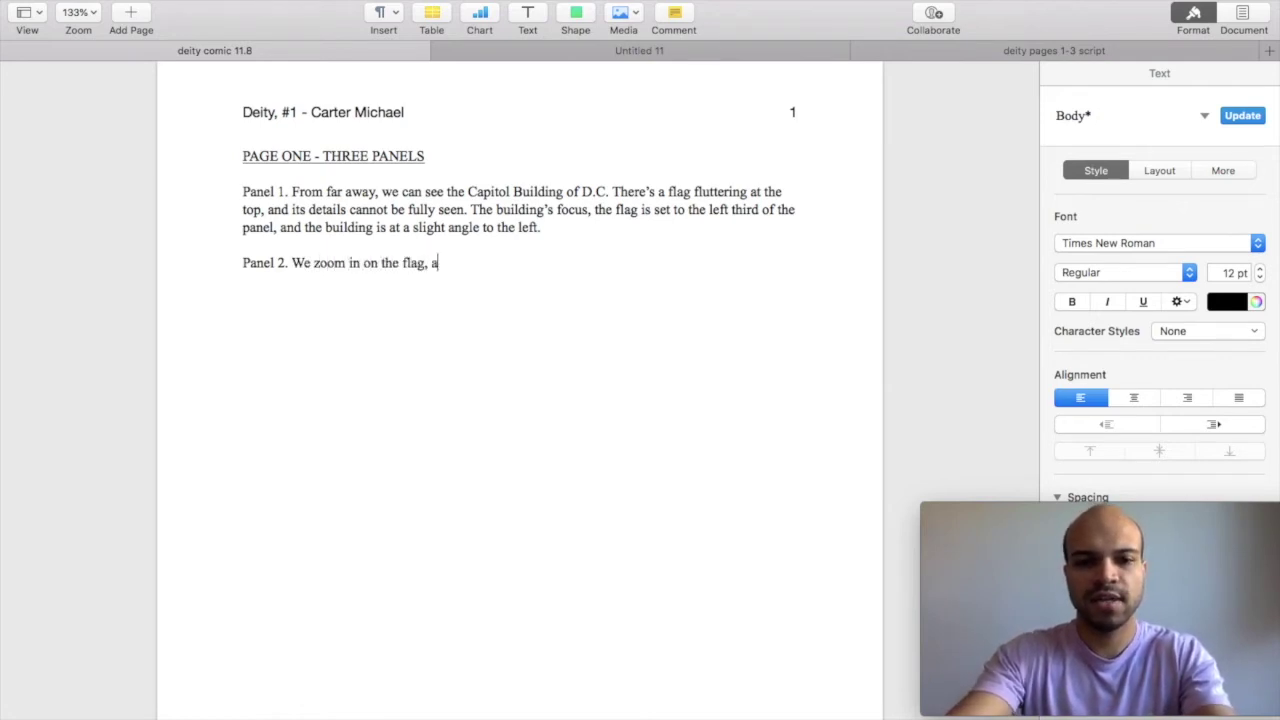
pyautogui.write('nd the details are more clear. Flag is cent')
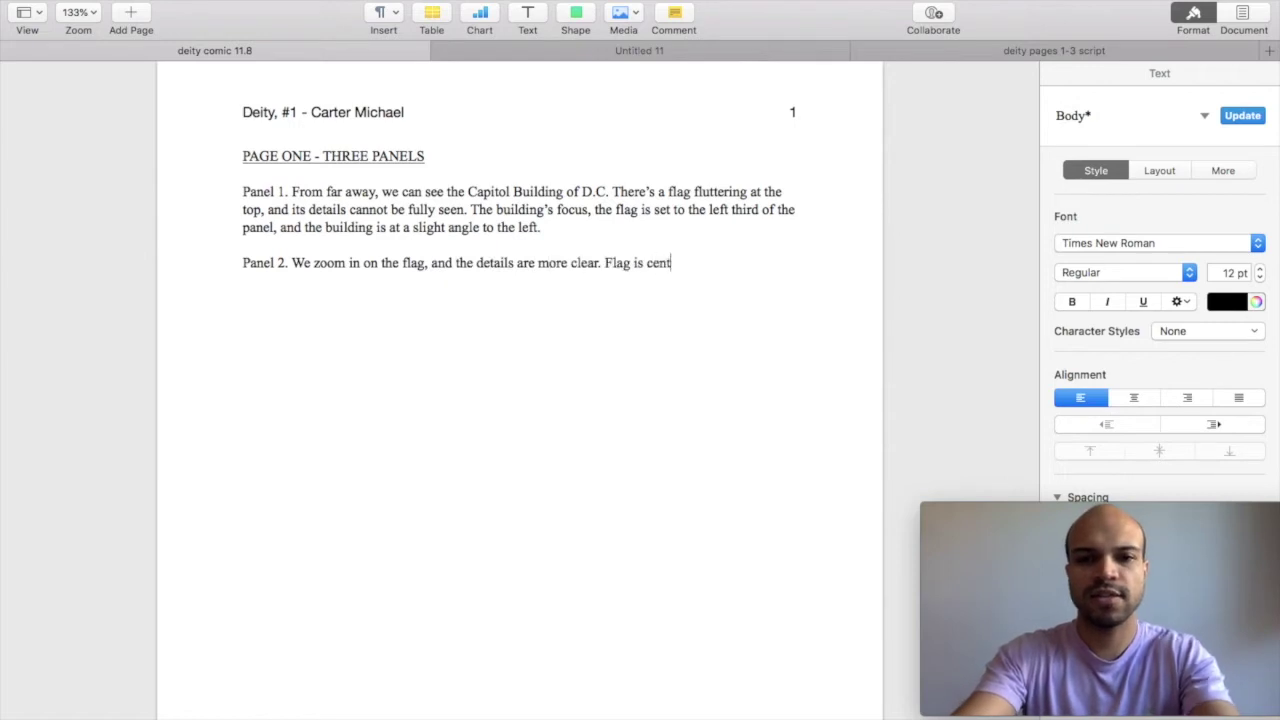
pyautogui.write('ered in the middle of the page.')
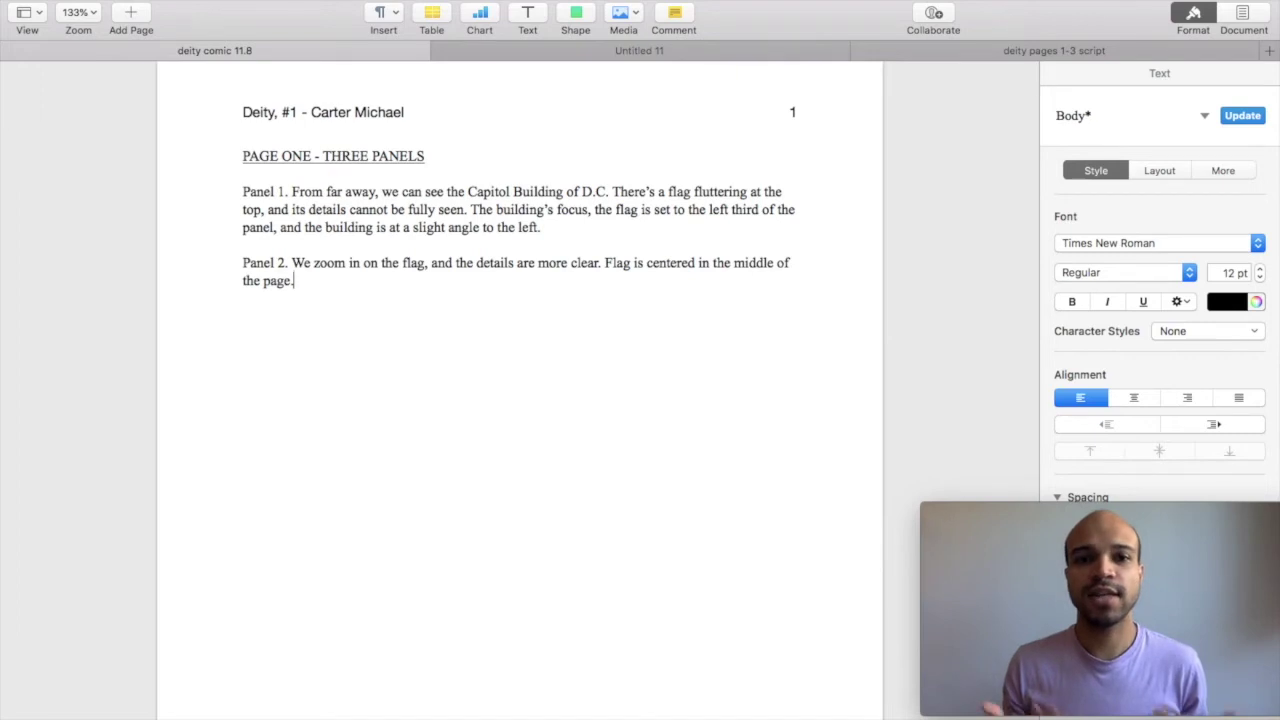
# Begin a separate paragraph below Panel 2 with "Panel 3. Closeup on flag", spelling "Closeup" as one word
pyautogui.press('Return')
pyautogui.press('Return')
pyautogui.write('P')
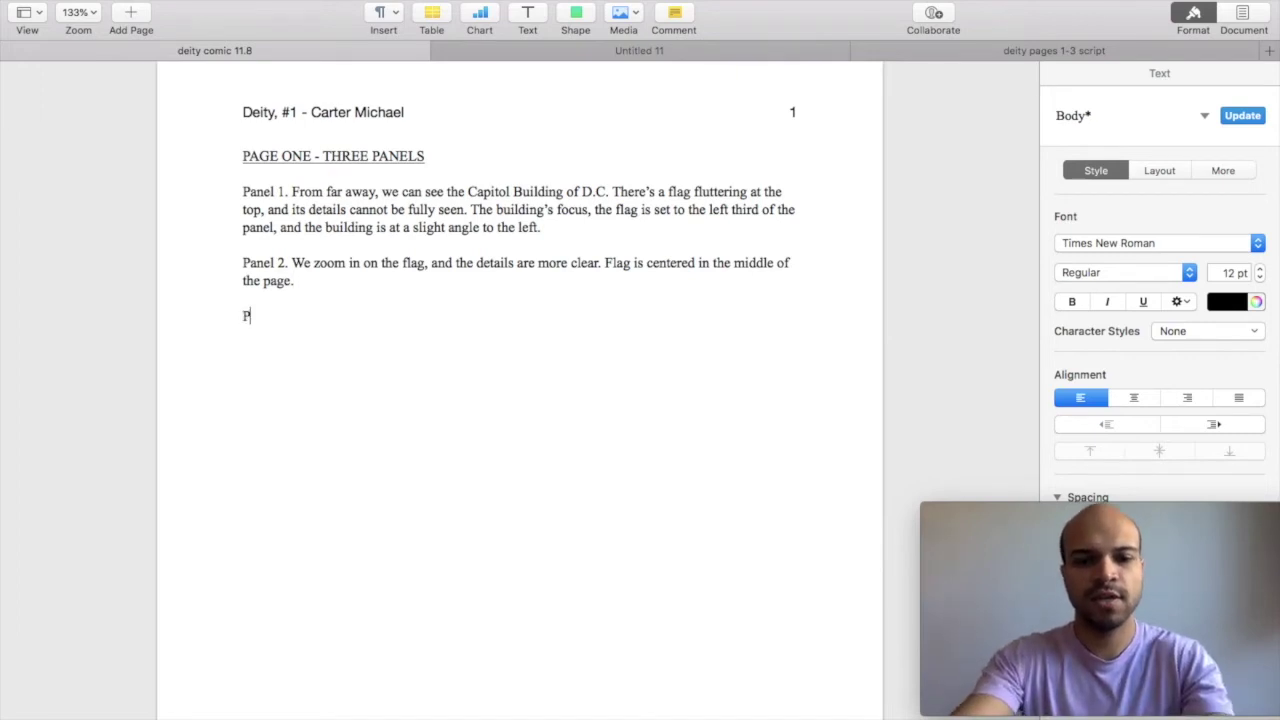
pyautogui.write('anel 3. Close')
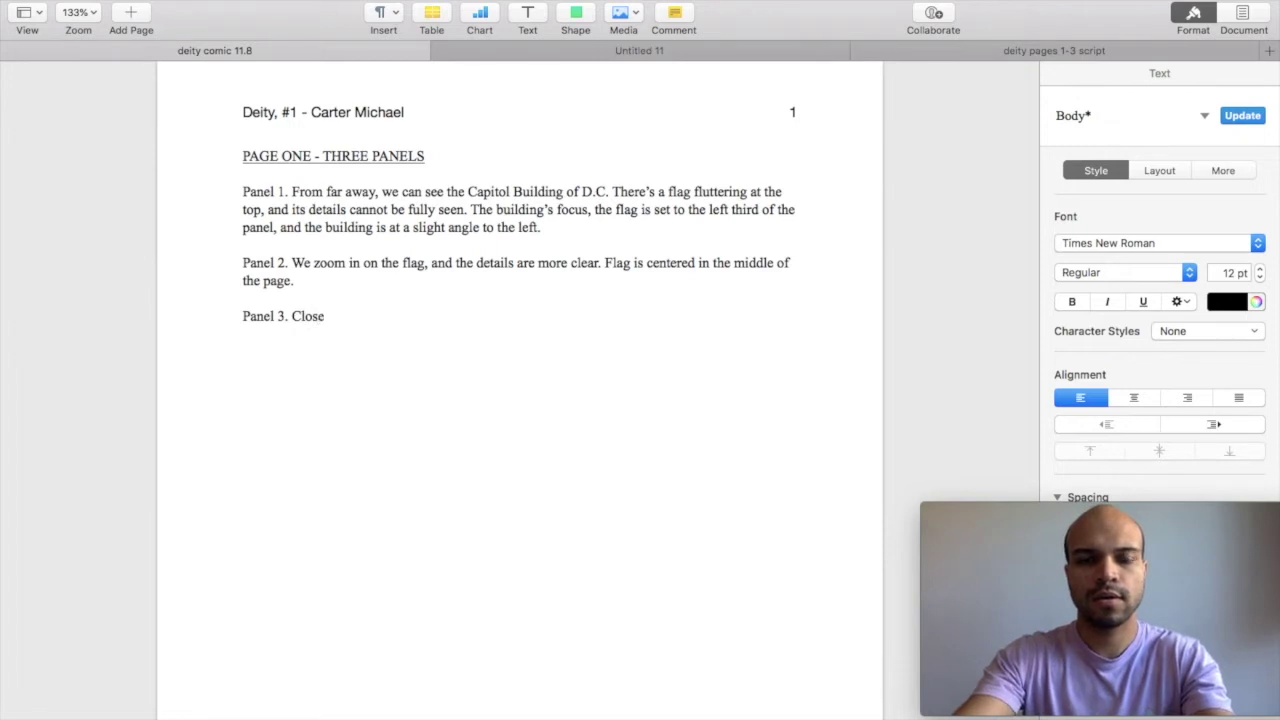
pyautogui.write(' up')
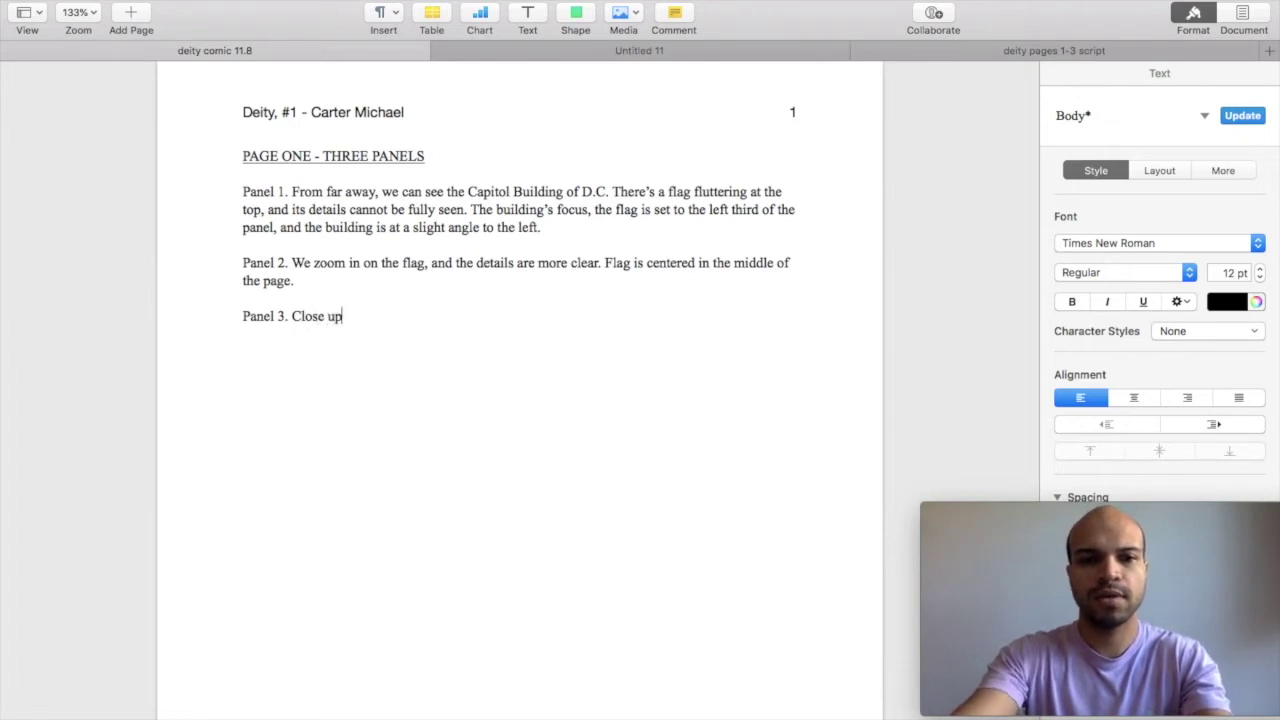
pyautogui.press('BackSpace')
pyautogui.press('BackSpace')
pyautogui.press('BackSpace')
pyautogui.write('up on ')
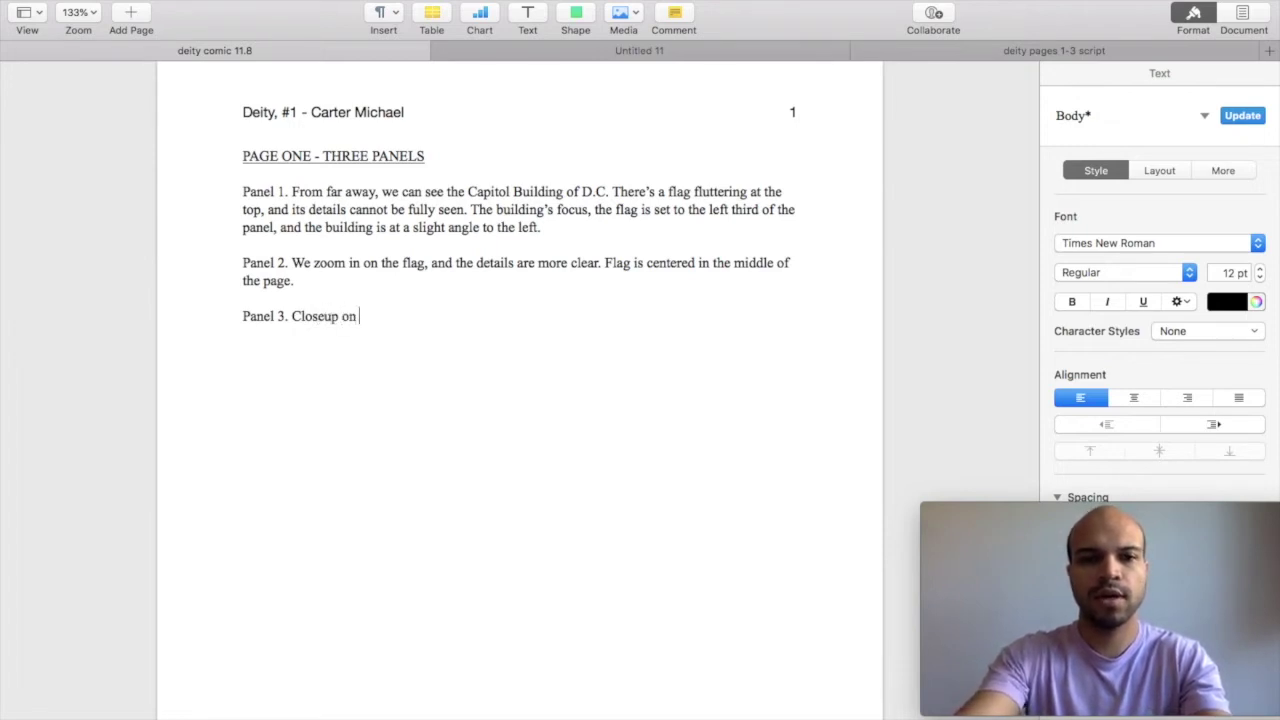
pyautogui.write('flag')
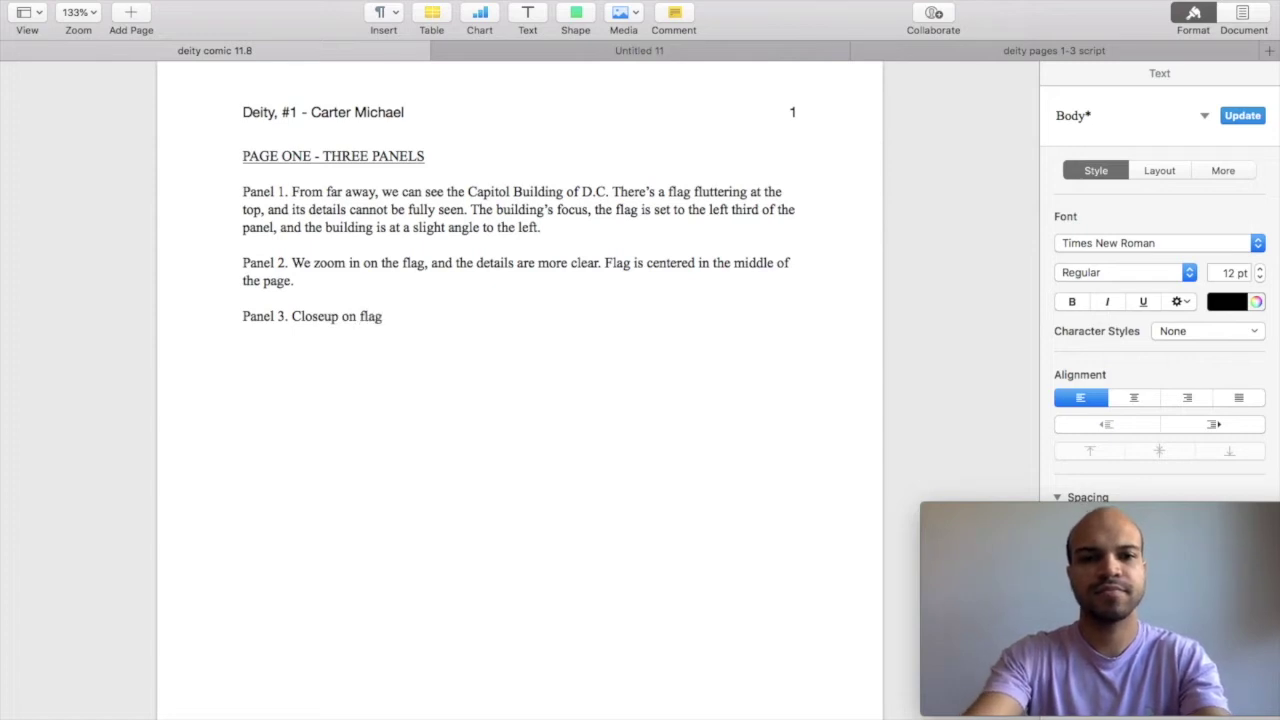
# Finish Panel 3's first sentence with ", revealing the Deity Insignia."
pyautogui.write(', revealing ')
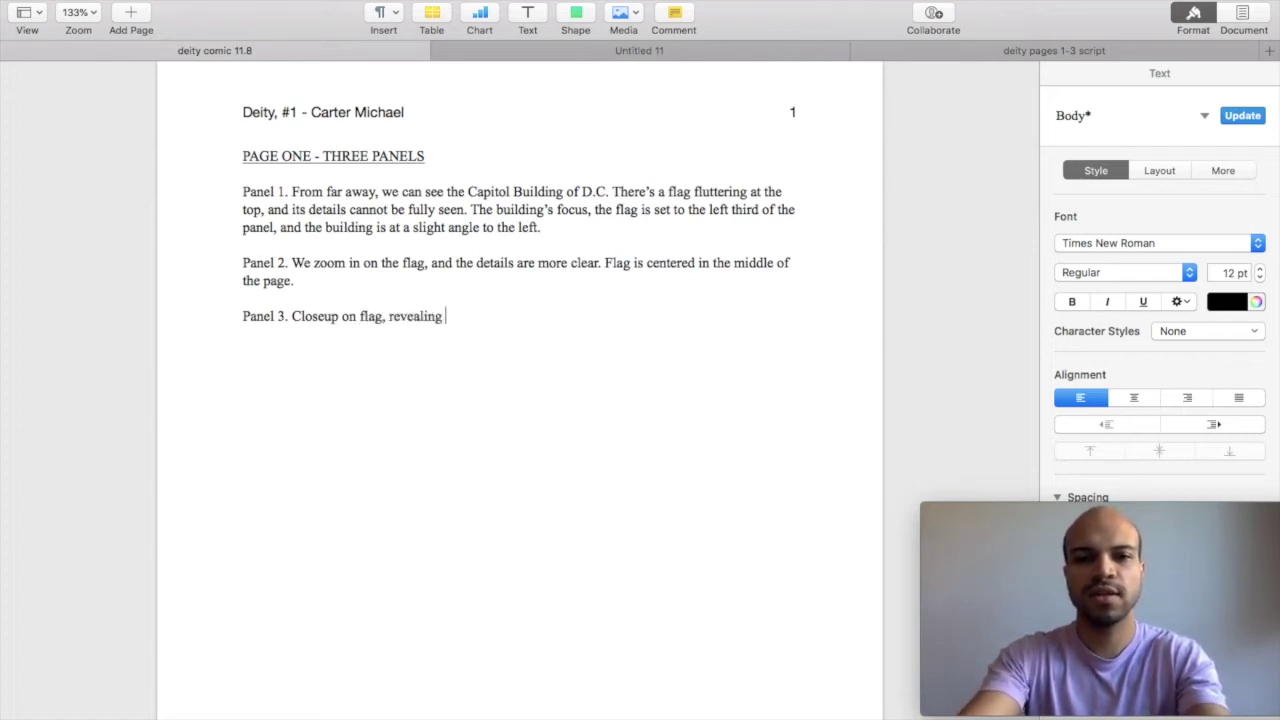
pyautogui.write('the Deity ')
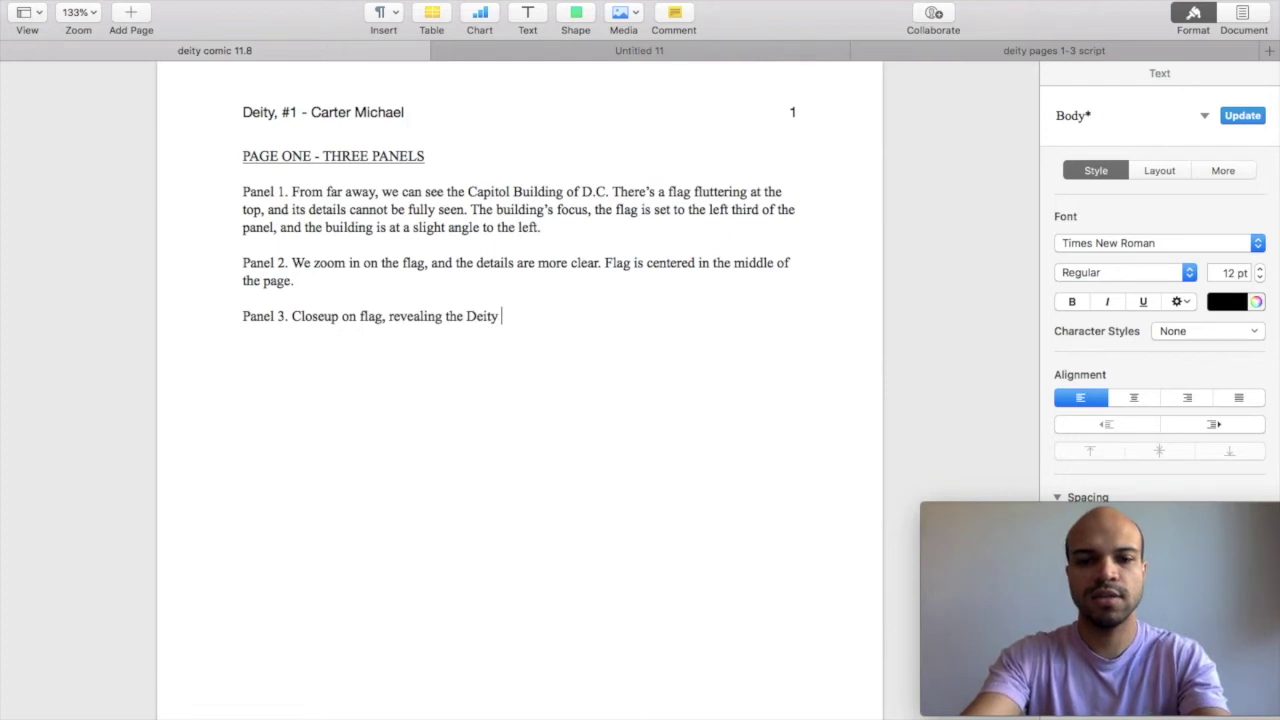
pyautogui.write('Logo')
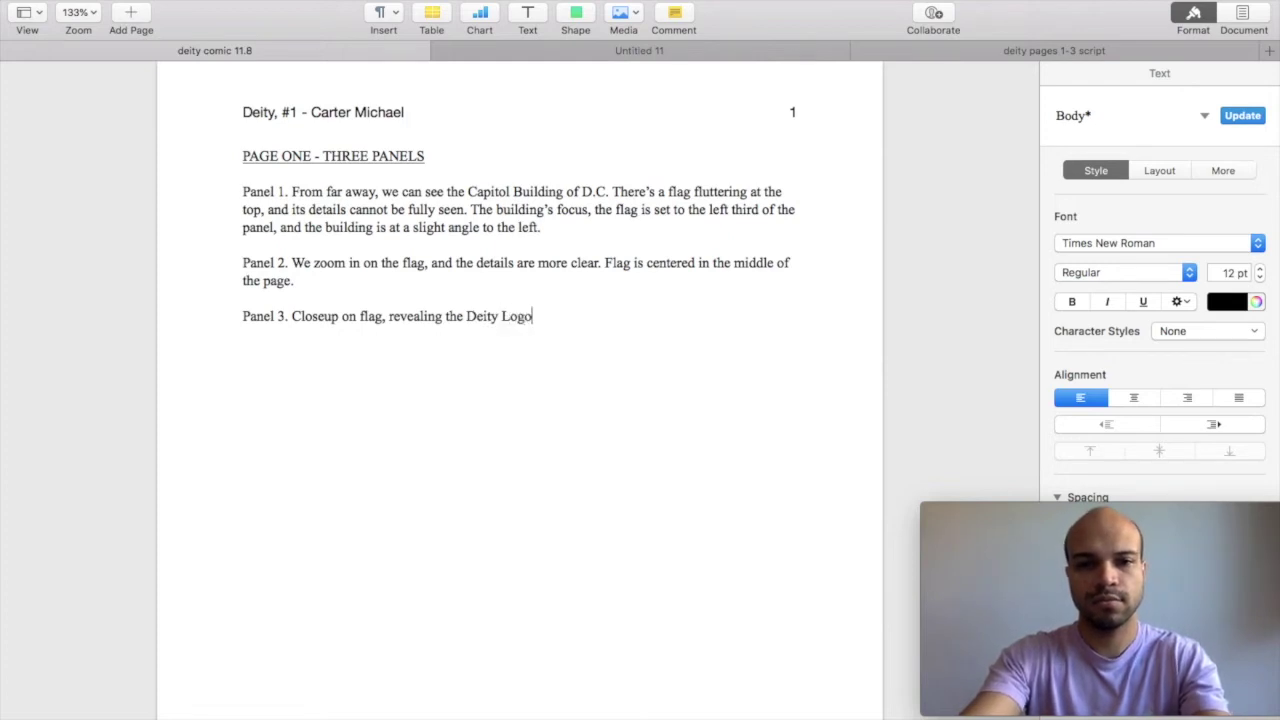
pyautogui.press('BackSpace')
pyautogui.press('BackSpace')
pyautogui.press('BackSpace')
pyautogui.press('BackSpace')
pyautogui.write('In')
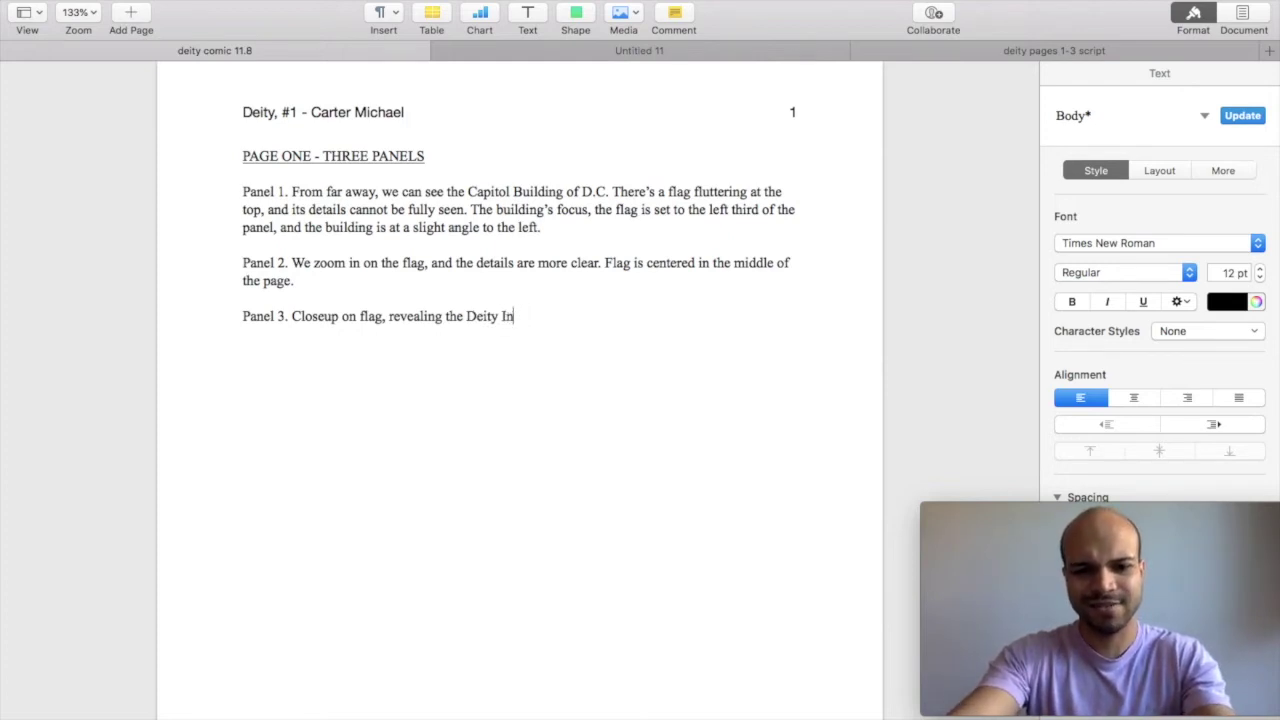
pyautogui.write('signia')
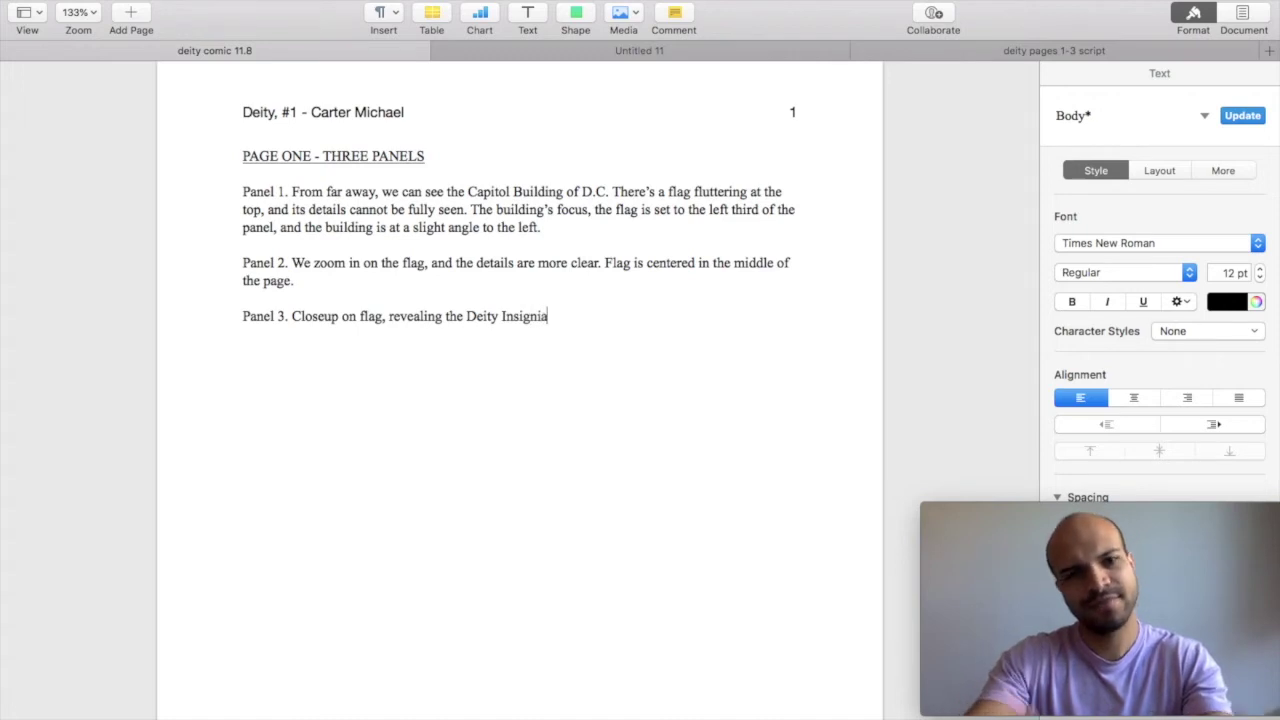
pyautogui.write('.')
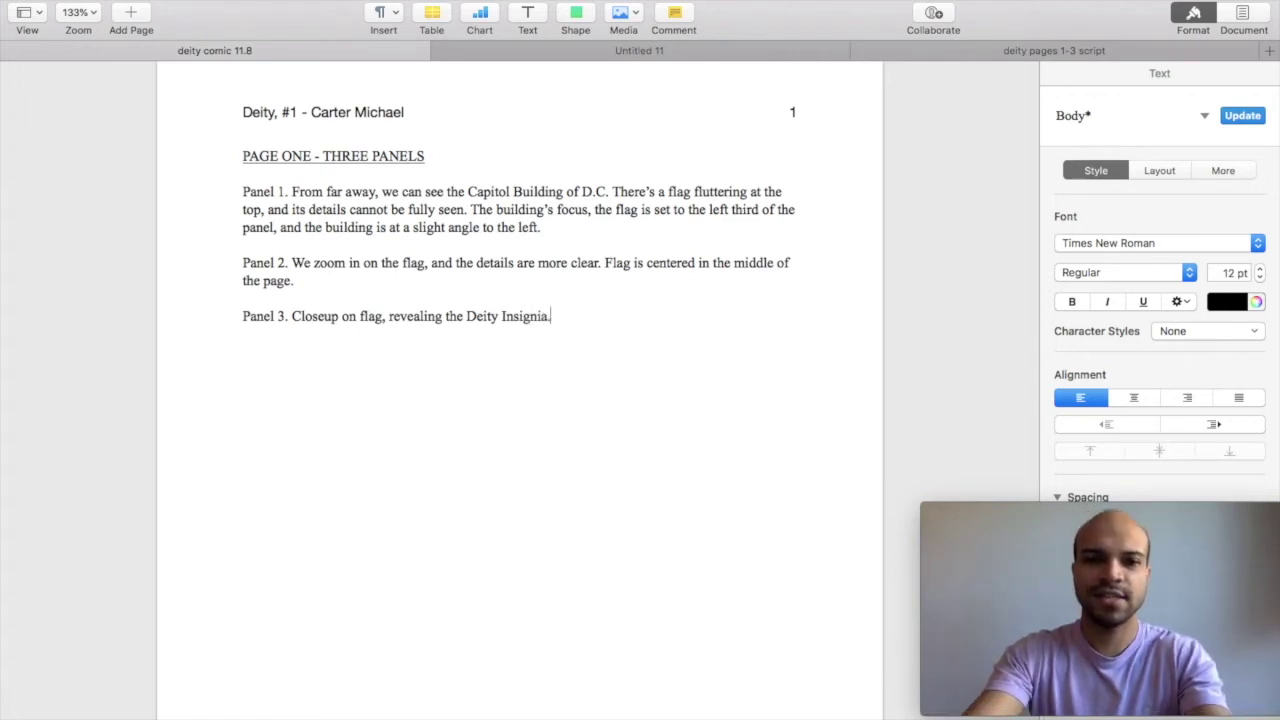
# Complete Panel 3 with the placement note "Flag slightly right of center."
pyautogui.write(' Flag ')
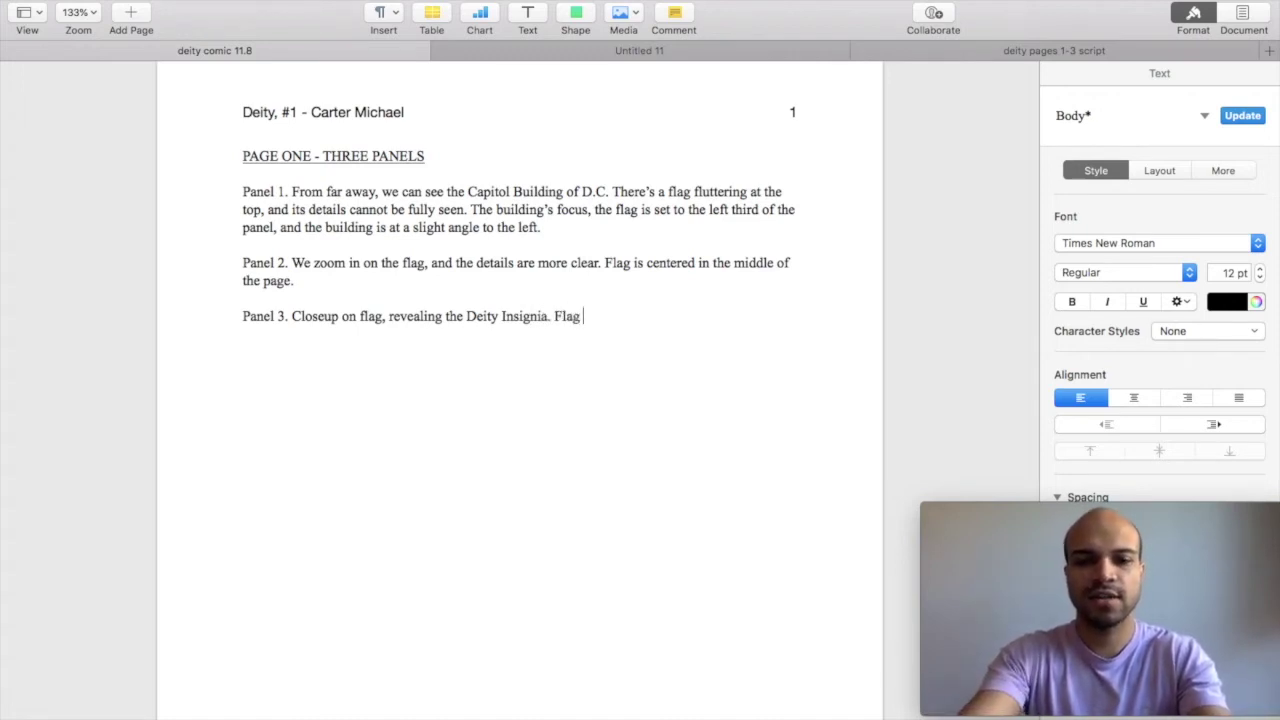
pyautogui.write('slight')
pyautogui.press('BackSpace')
pyautogui.write('ly')
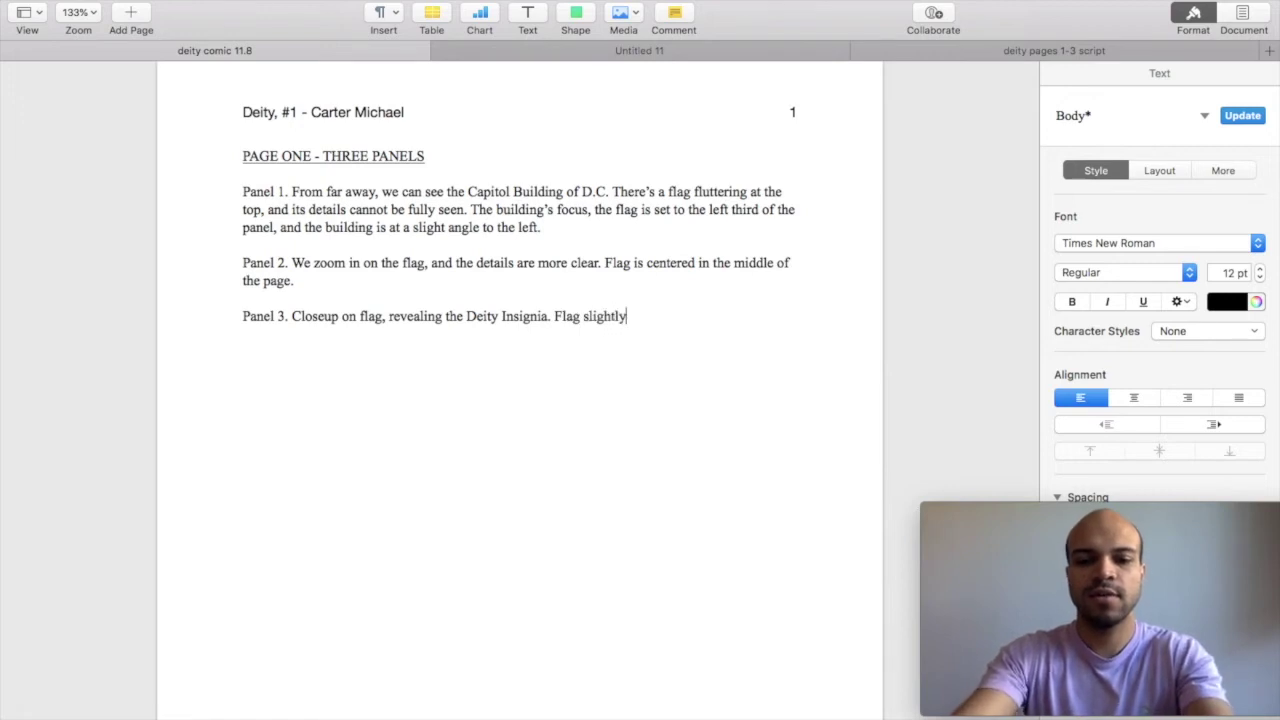
pyautogui.write(' right of center.')
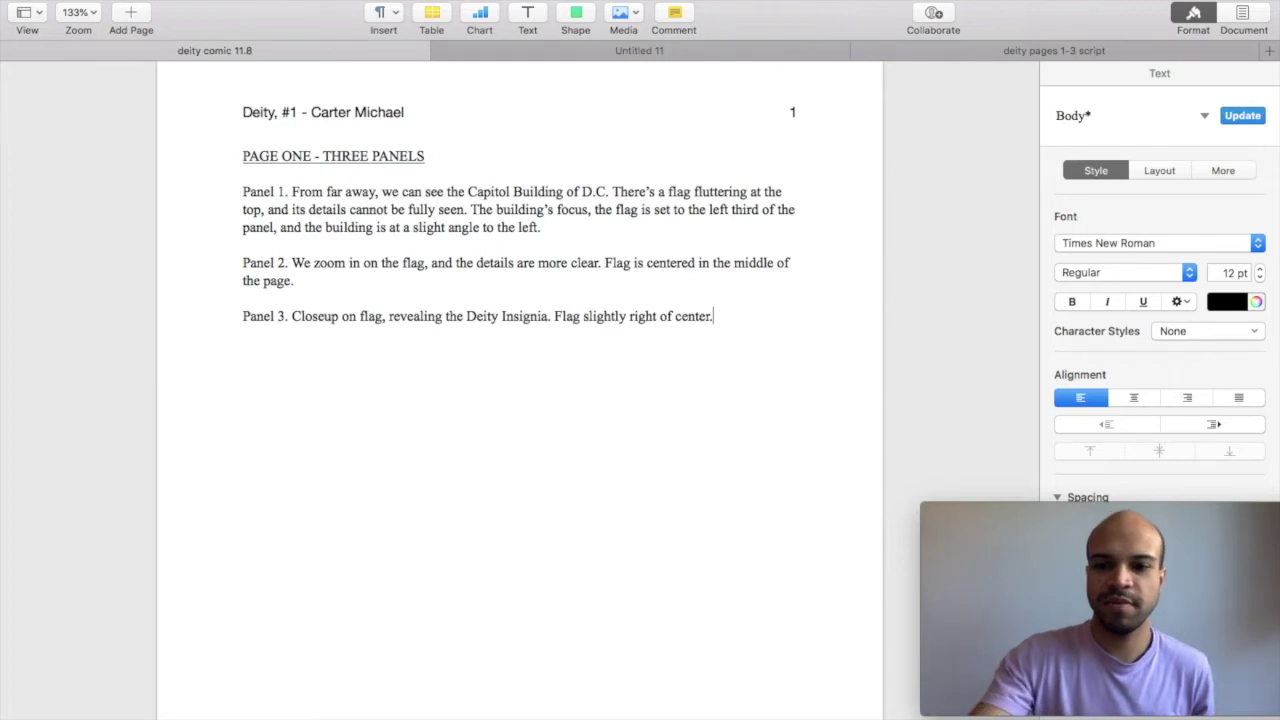
# Start a new page after Panel 3 and enter the heading "PAGE TWO - TWO PAGE SPREAD"
pyautogui.press('super+Return')
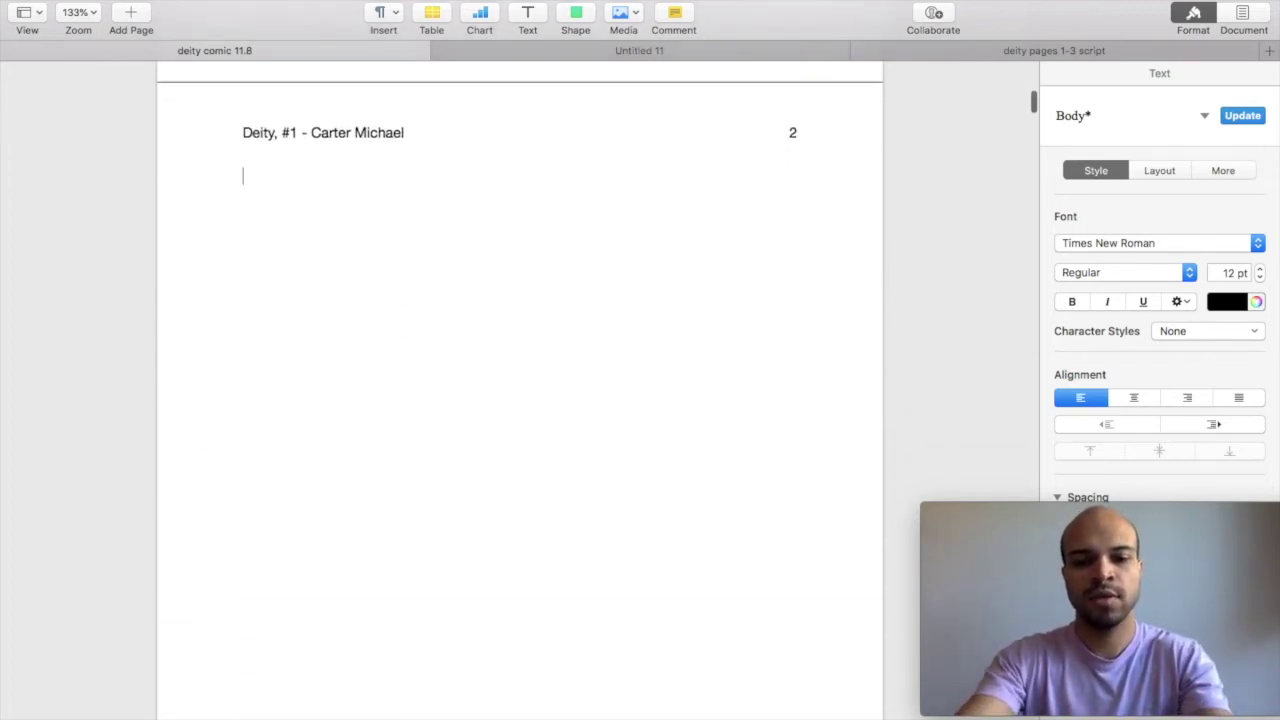
pyautogui.write('PAGE T')
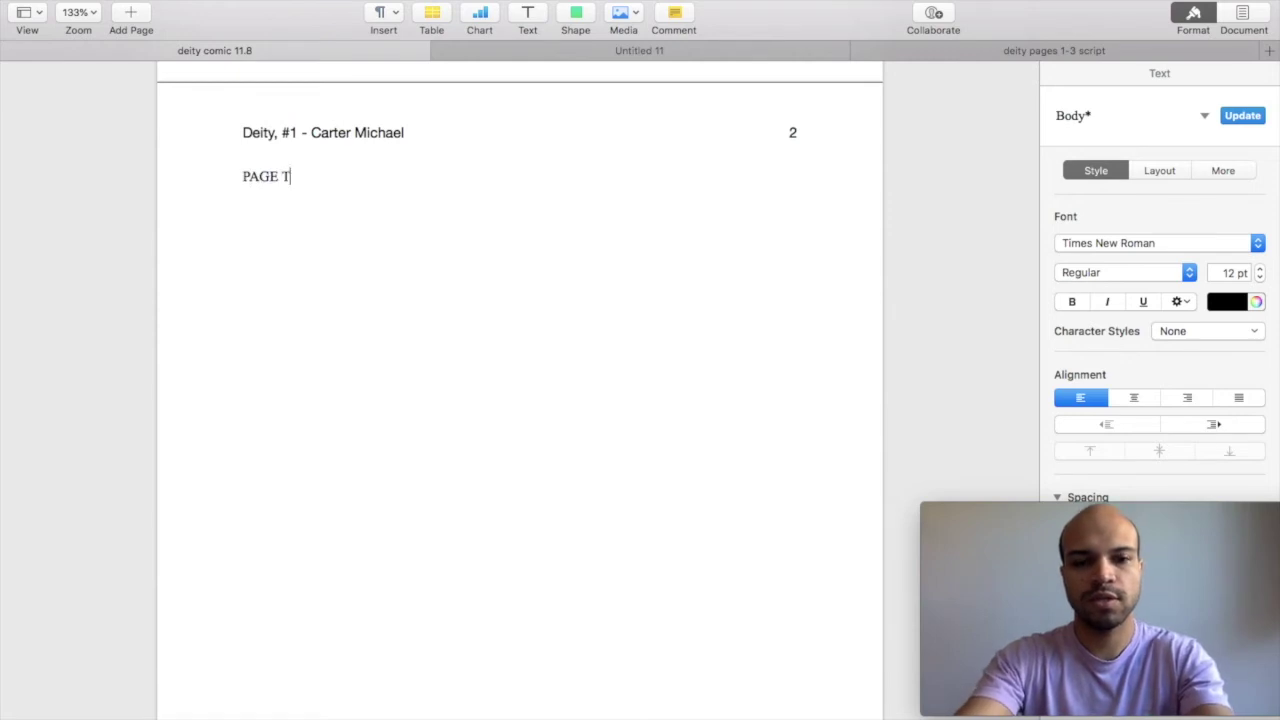
pyautogui.write('WO -')
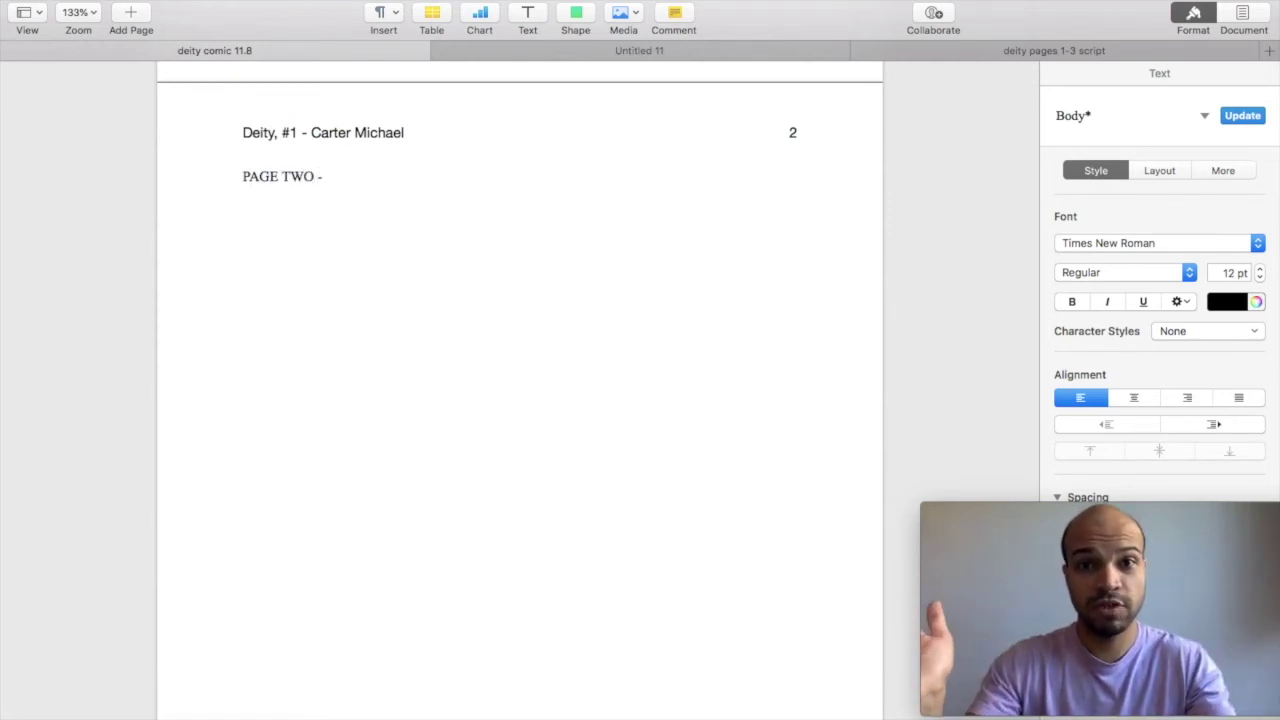
pyautogui.write(' T')
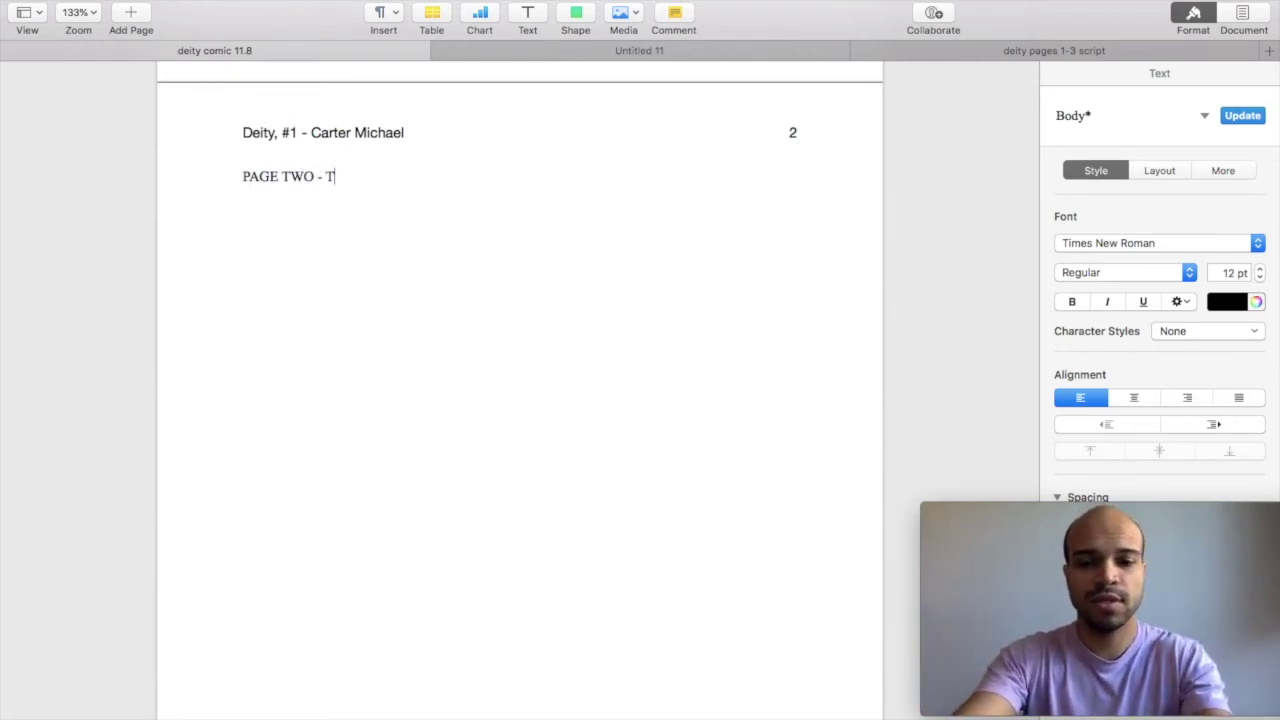
pyautogui.write('WO PAGE SPREA')
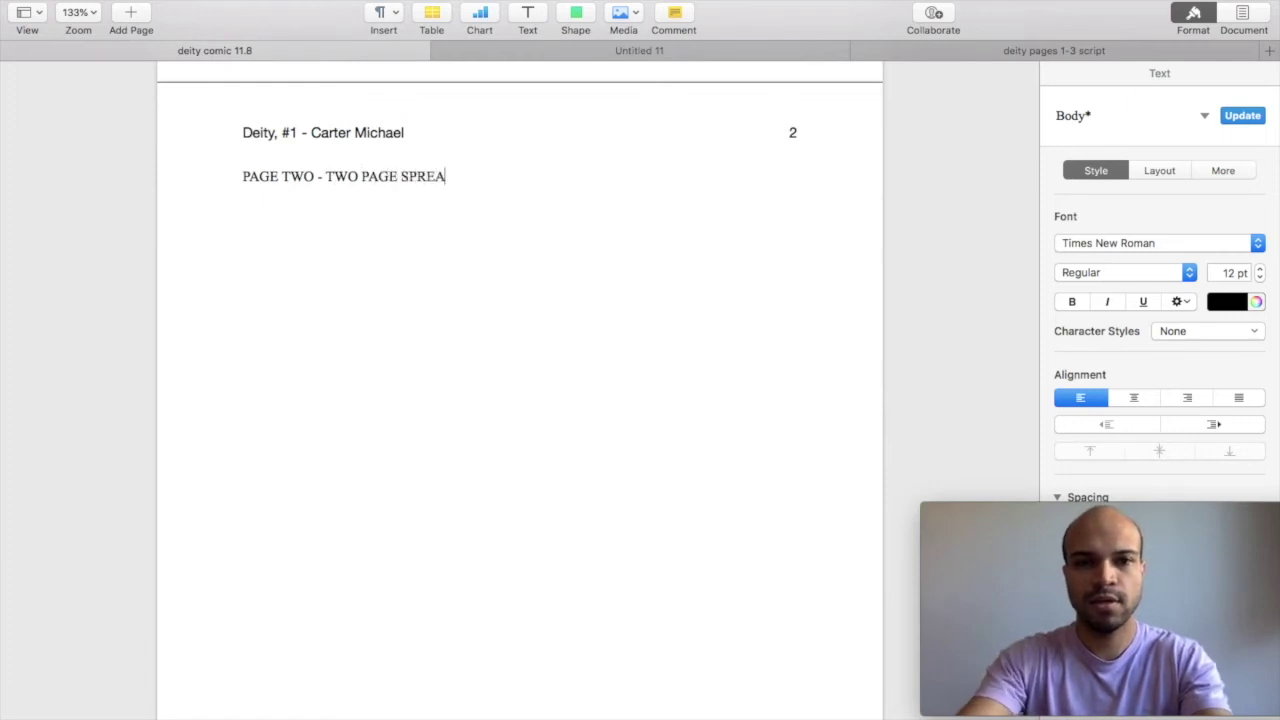
pyautogui.write('D')
# Underline the page two heading and add a new line below it with underlining turned off
pyautogui.moveTo(457, 177); pyautogui.dragTo(242, 177)
pyautogui.click(1143, 301)
pyautogui.press('Right')
pyautogui.press('Return')
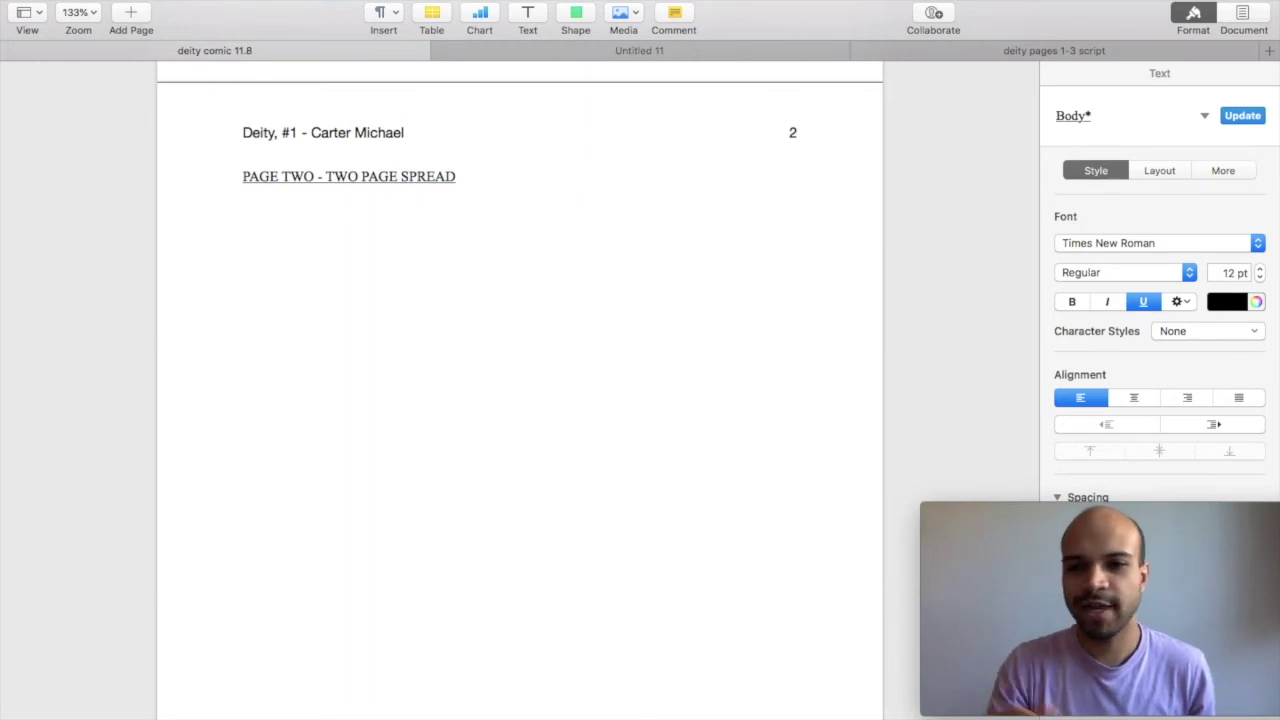
pyautogui.click(1150, 301)
# Begin the description line below the page two heading with the word "Panel" in normal capitalization
pyautogui.write('P')
pyautogui.press('BackSpace')
pyautogui.write('P')
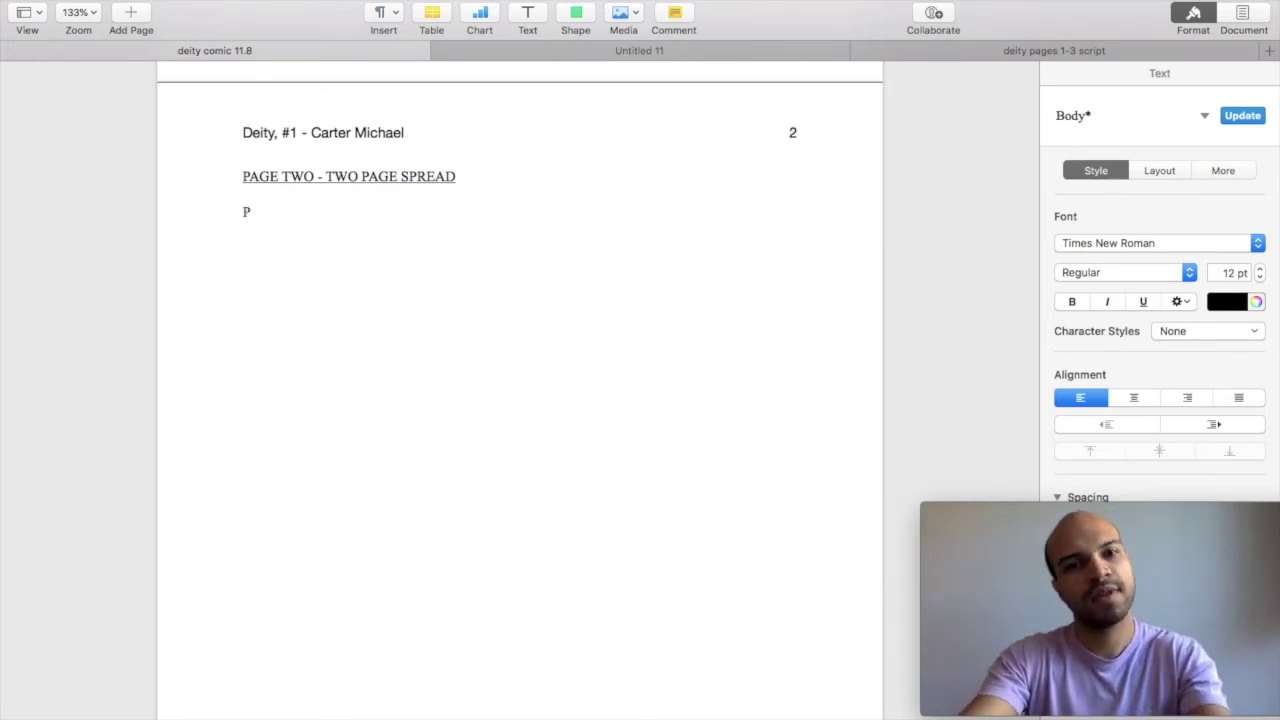
pyautogui.write('ANEL')
pyautogui.press('BackSpace')
pyautogui.press('BackSpace')
pyautogui.press('BackSpace')
pyautogui.press('BackSpace')
pyautogui.write('anel')
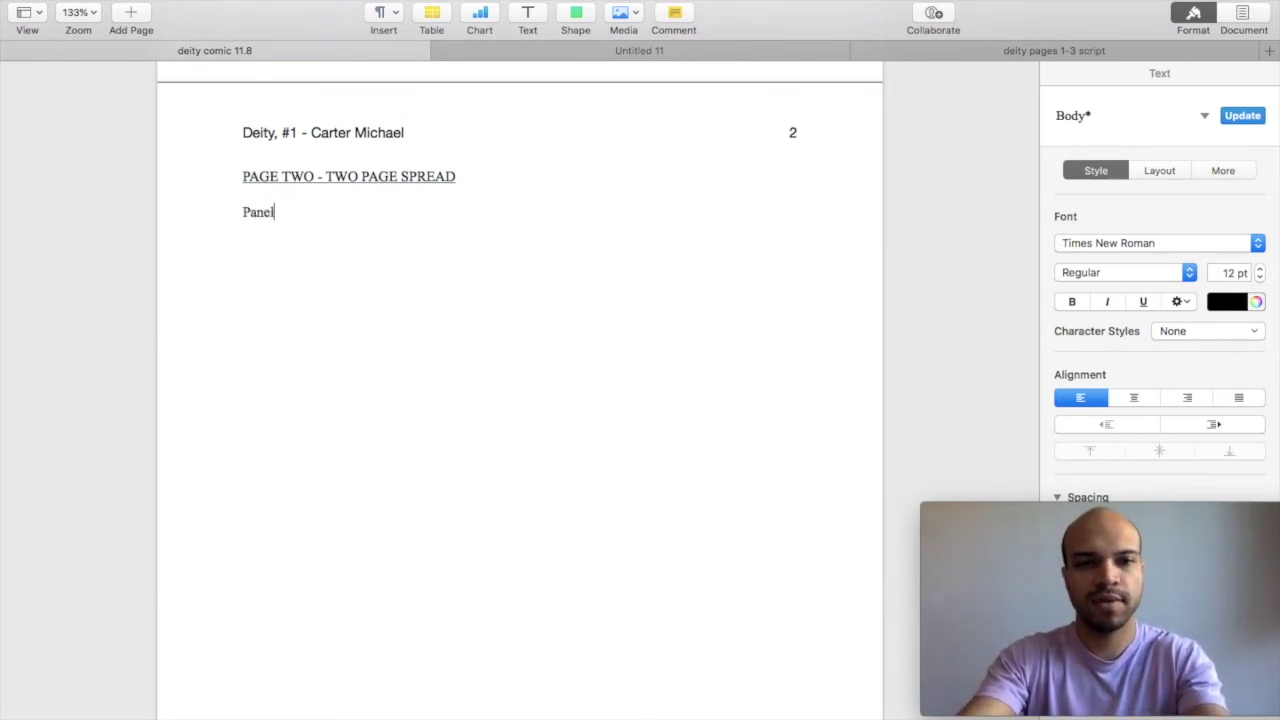
# Continue the line with "1. We see what used to be called D.C., which is now Olympus, the capital city of Valhalla, country of the gods."
pyautogui.write(' 1. We see what used to be called D.C.')
pyautogui.click(312, 212)
pyautogui.write('see')
pyautogui.click(506, 214)
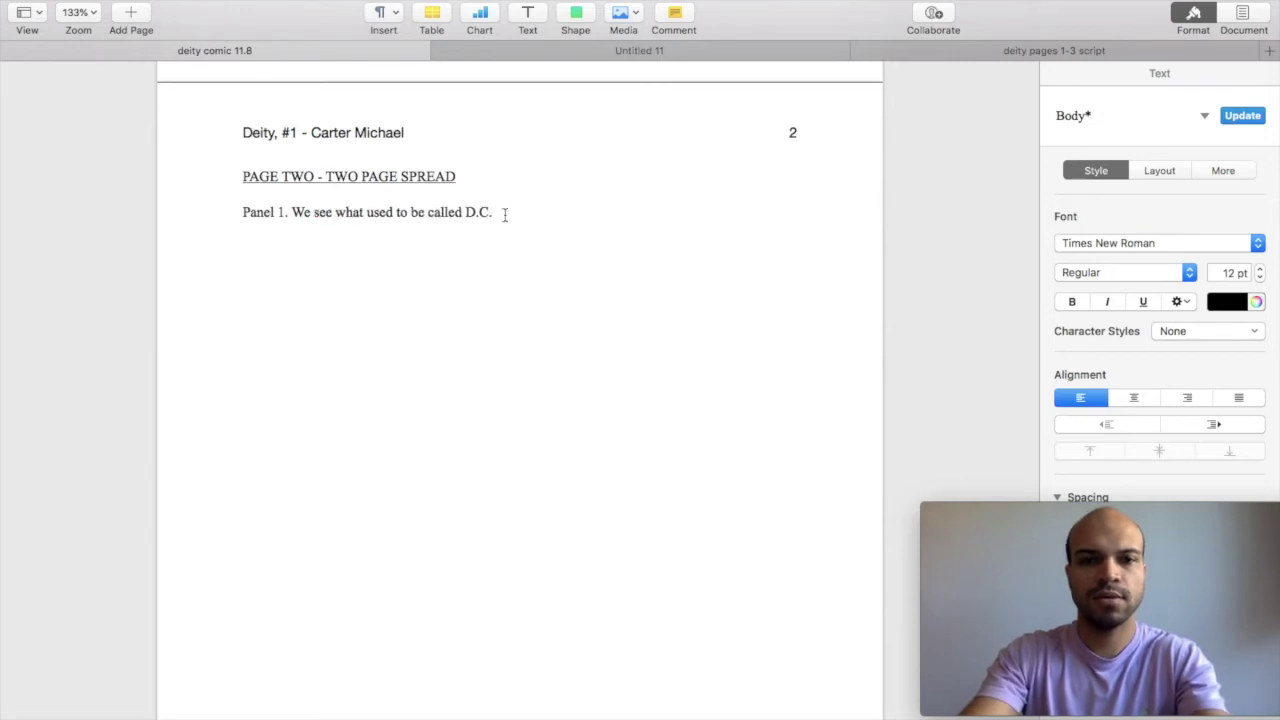
pyautogui.write(', which is now Olympus, the capital ')
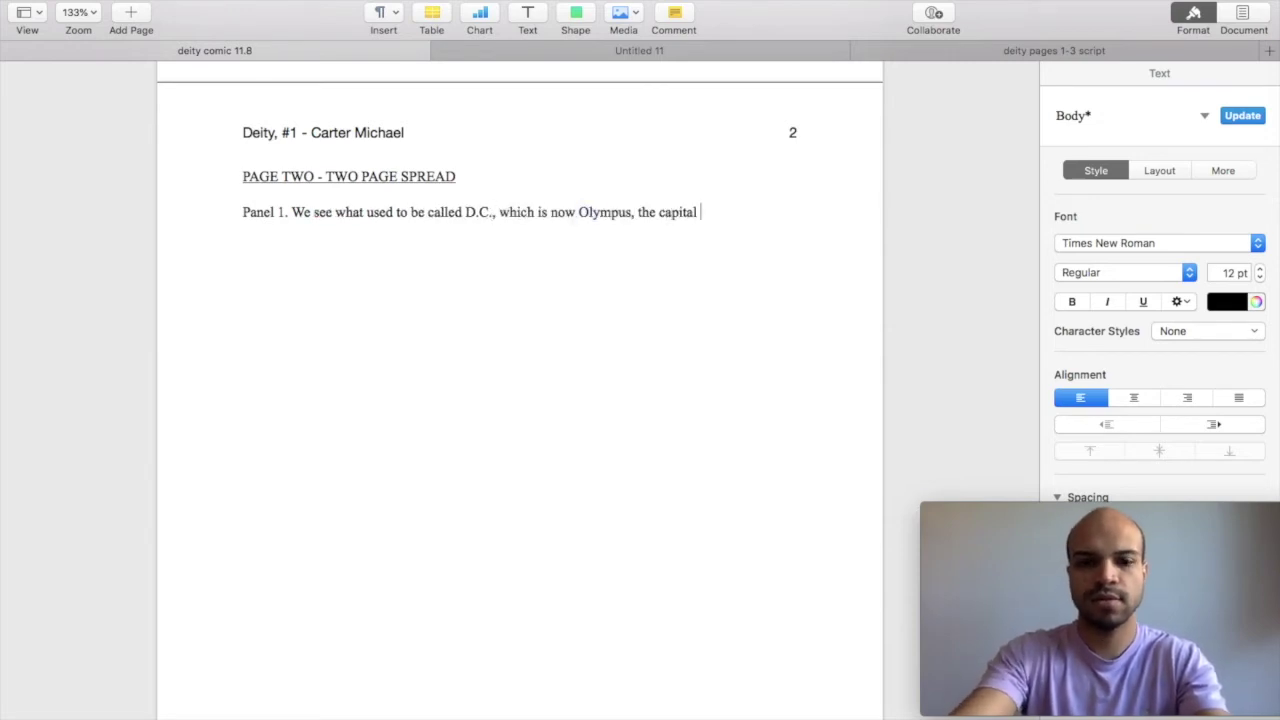
pyautogui.write('city of Valhalla, country of the gods.')
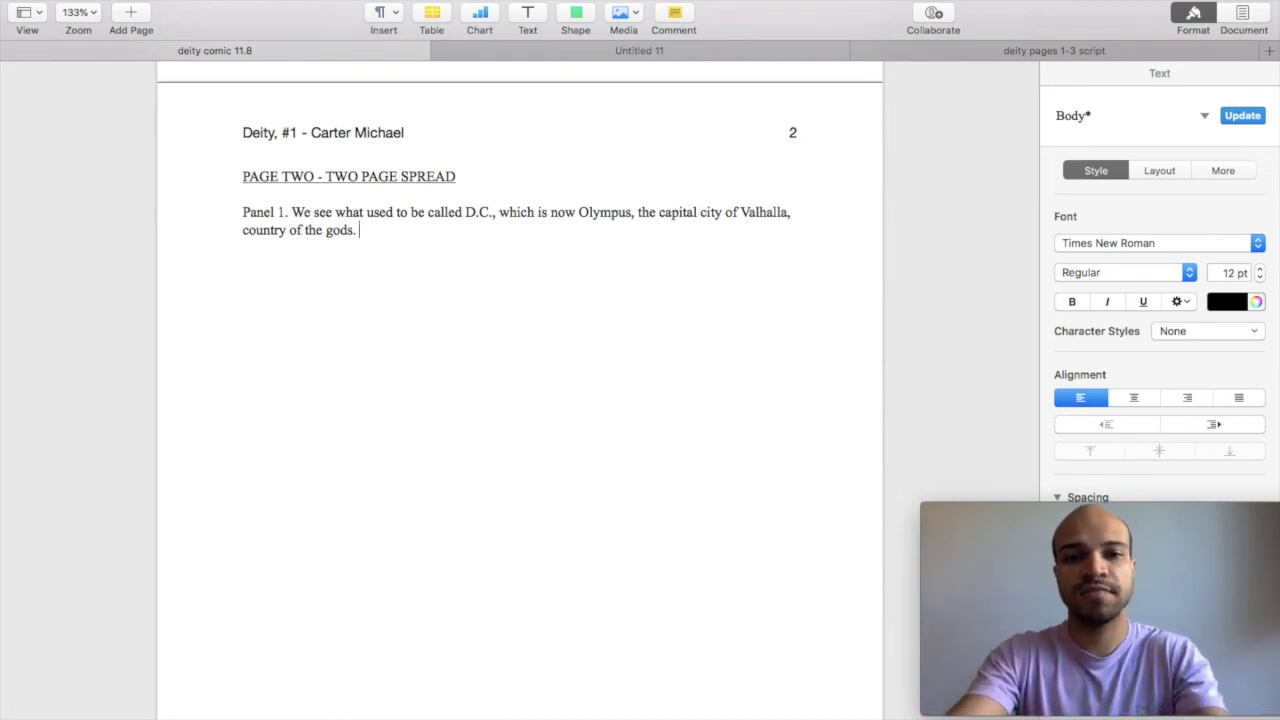
# Continue the Panel 1 description with "The Capitol building is in the center, with buildings behind and to the side."
pyautogui.write('The Capitol')
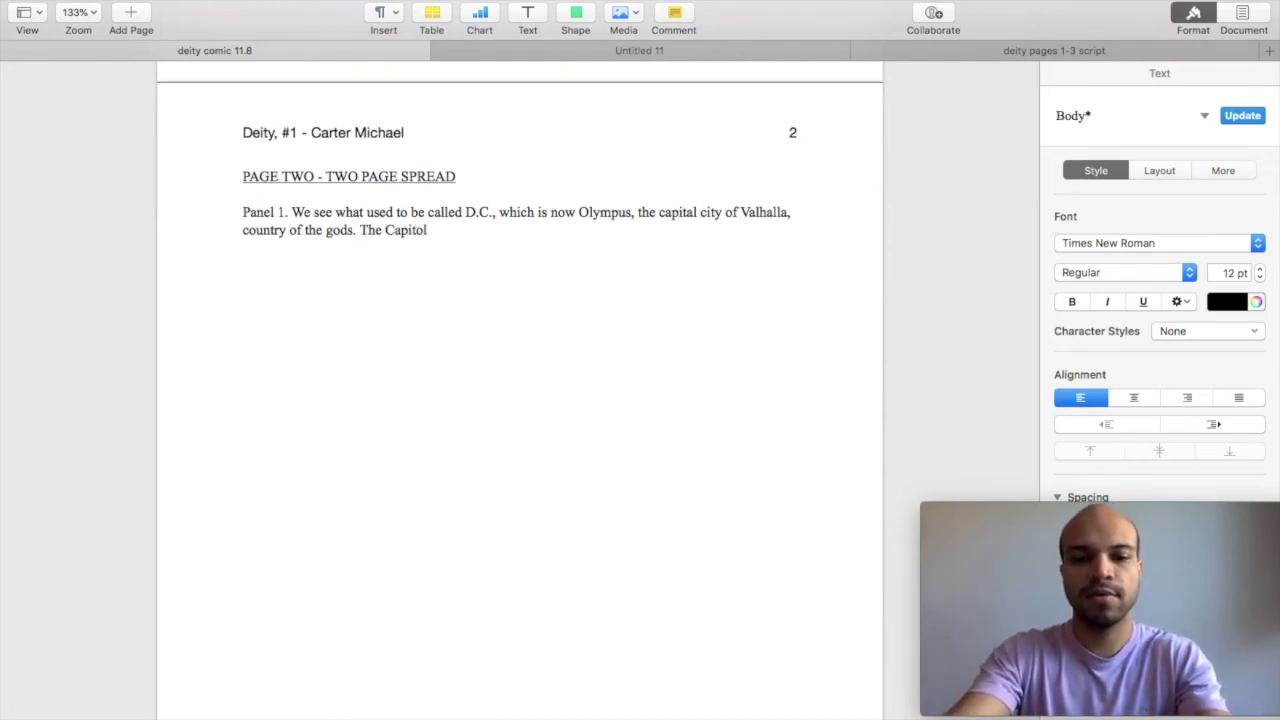
pyautogui.write('building is')
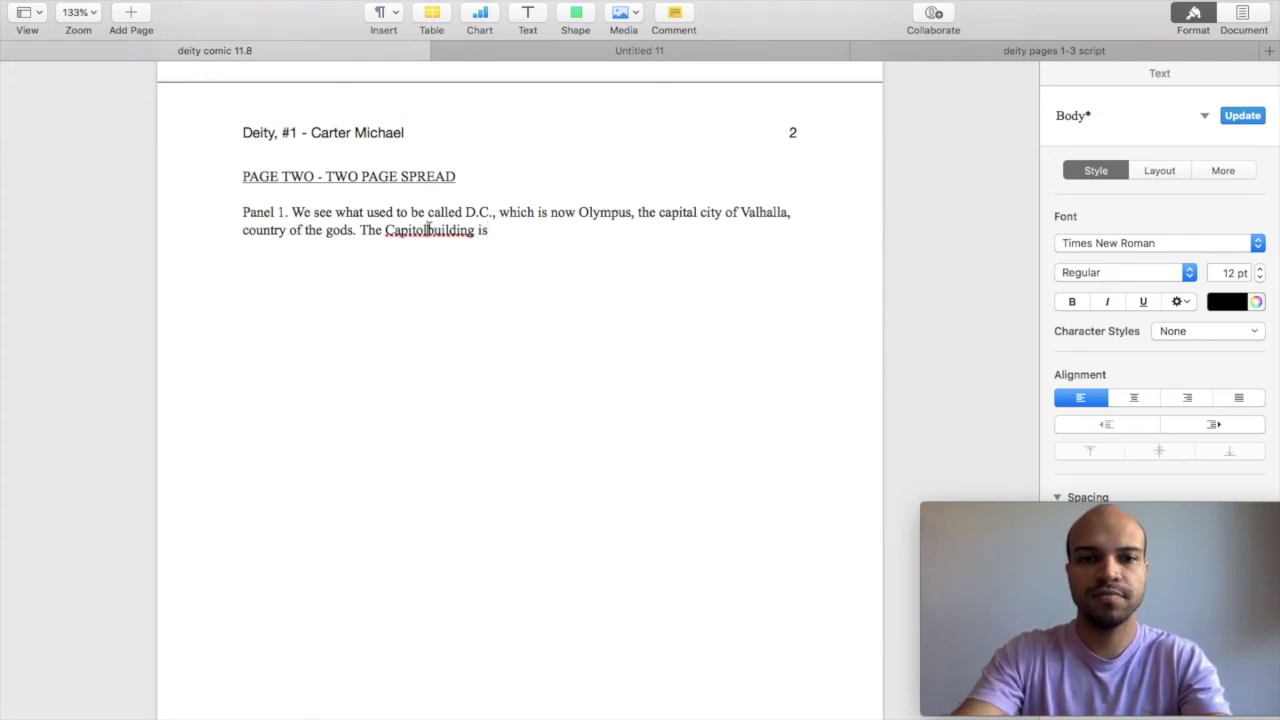
pyautogui.click(428, 229)
pyautogui.click(546, 231)
pyautogui.write('in the center, ')
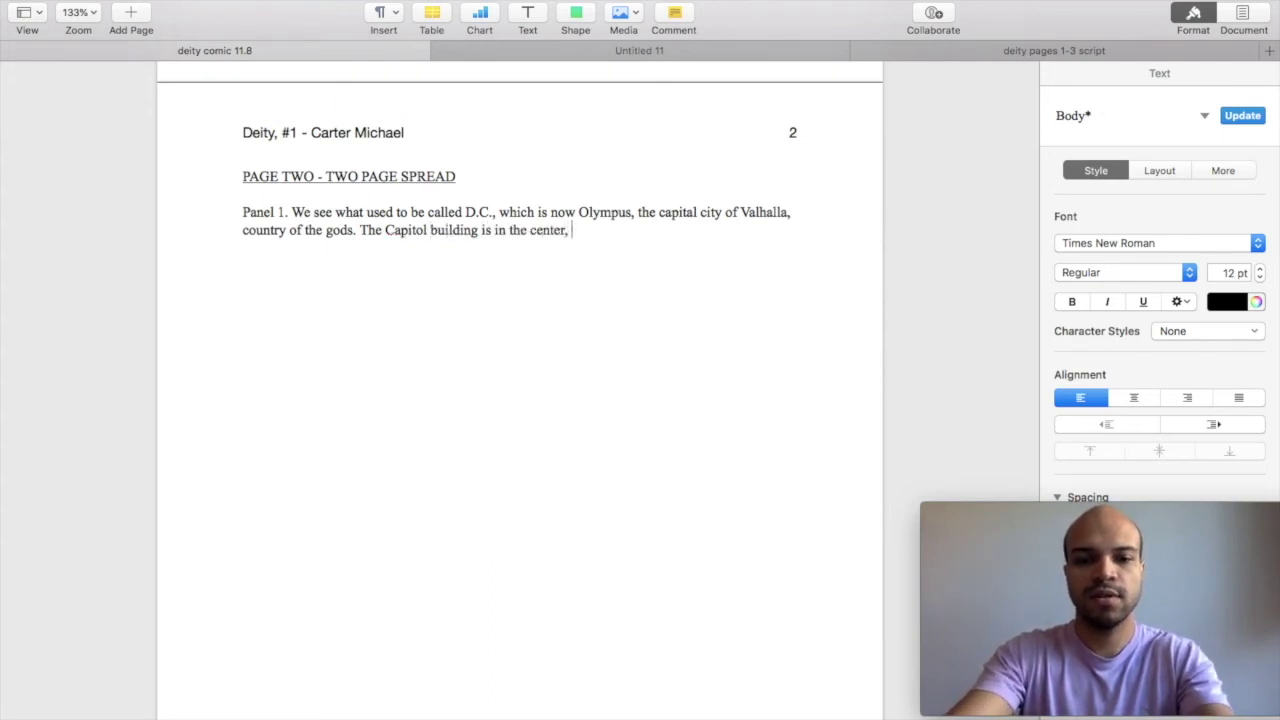
pyautogui.write('with buildings behind and to the side.')
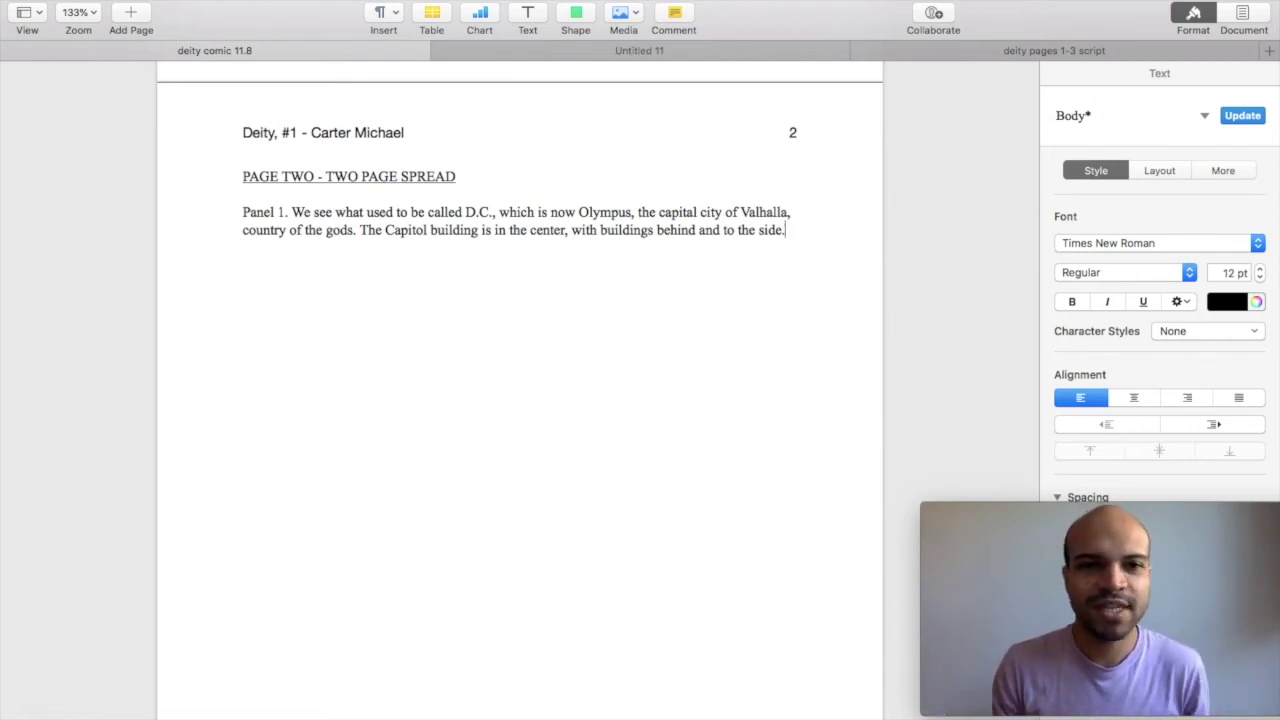
# Add a paragraph: "People are walking around the area, exercising, jogging, walking dogs, spending time with their families. All at a distance."
pyautogui.write('People are walking around the area, pl')
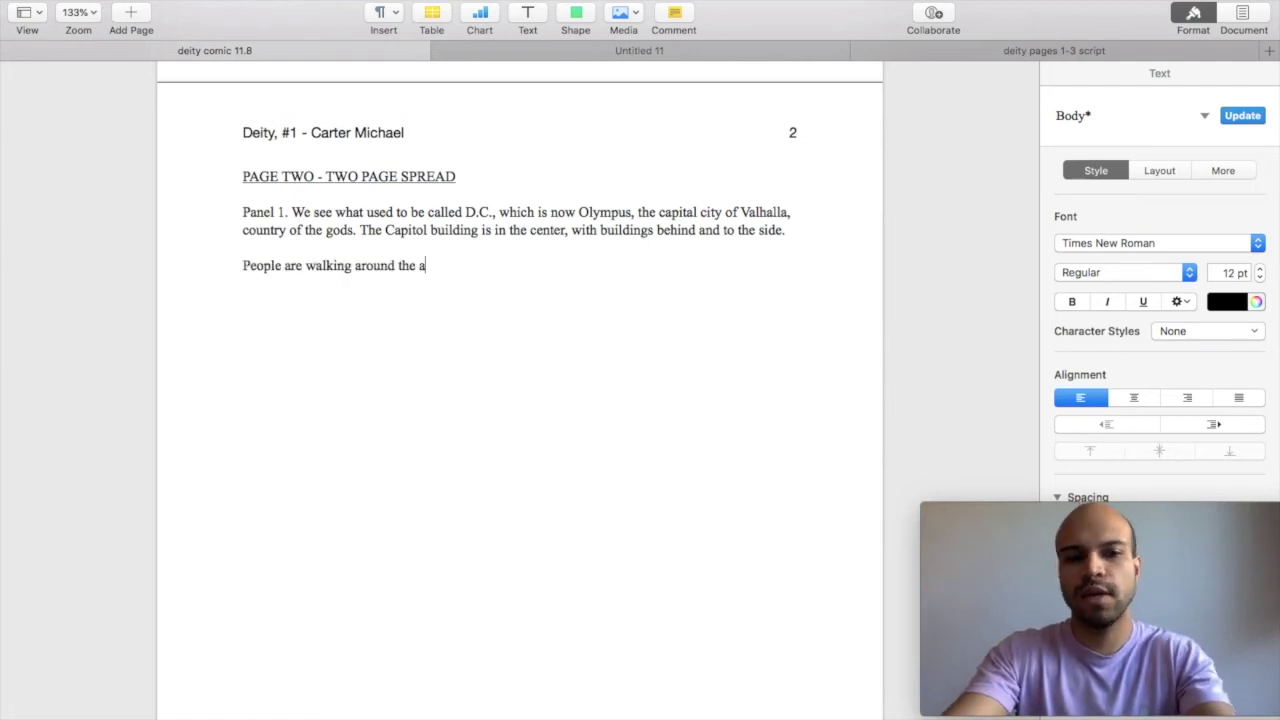
pyautogui.press('BackSpace')
pyautogui.press('BackSpace')
pyautogui.write('exercisig')
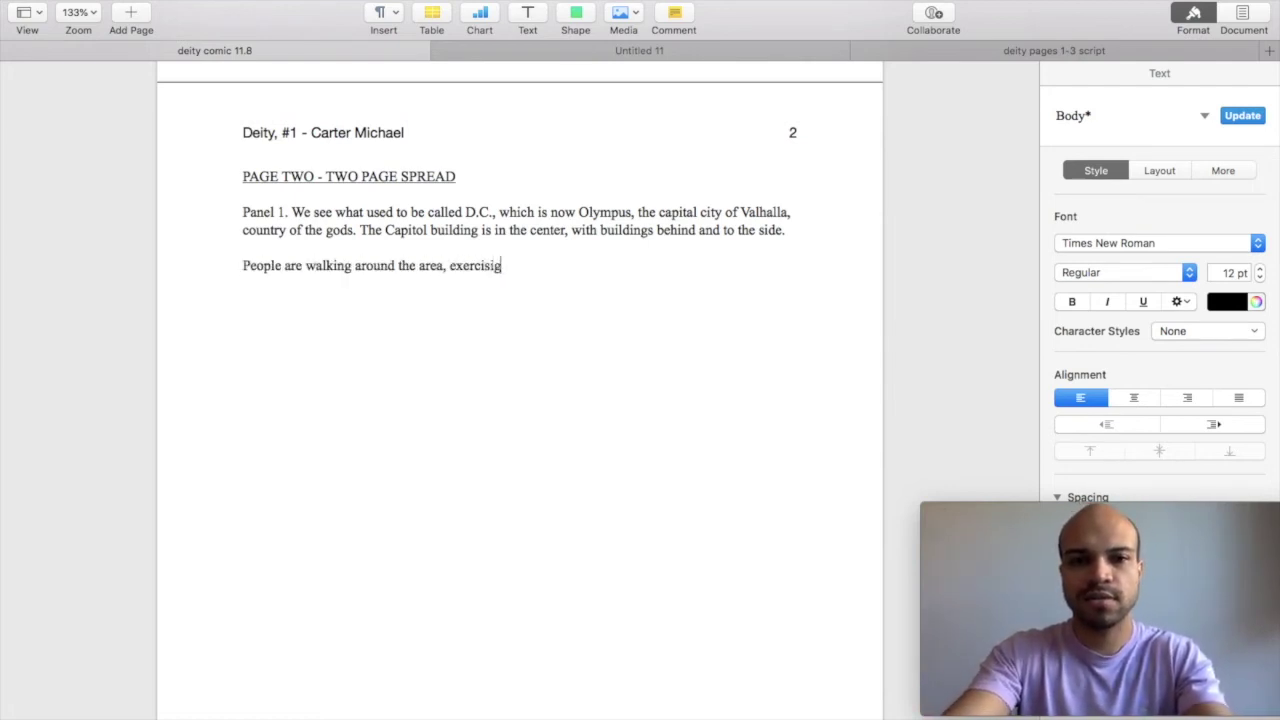
pyautogui.press('BackSpace')
pyautogui.write('ng, ')
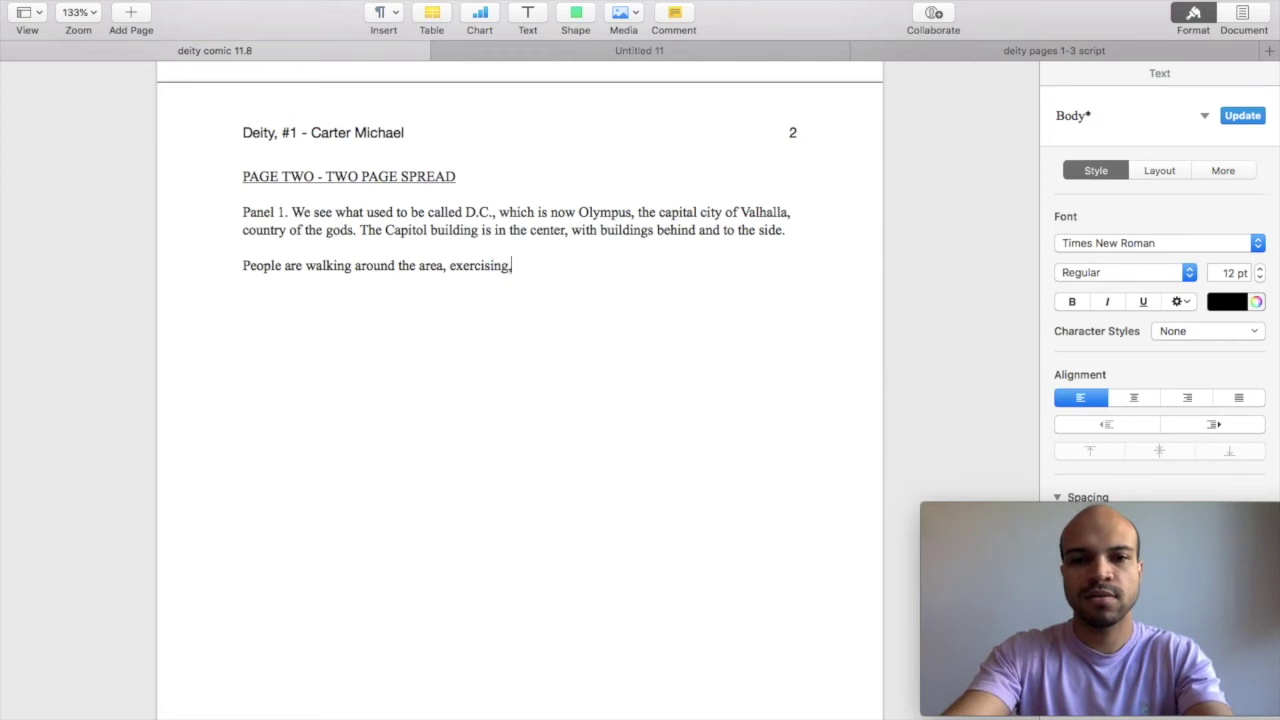
pyautogui.write('jogging')
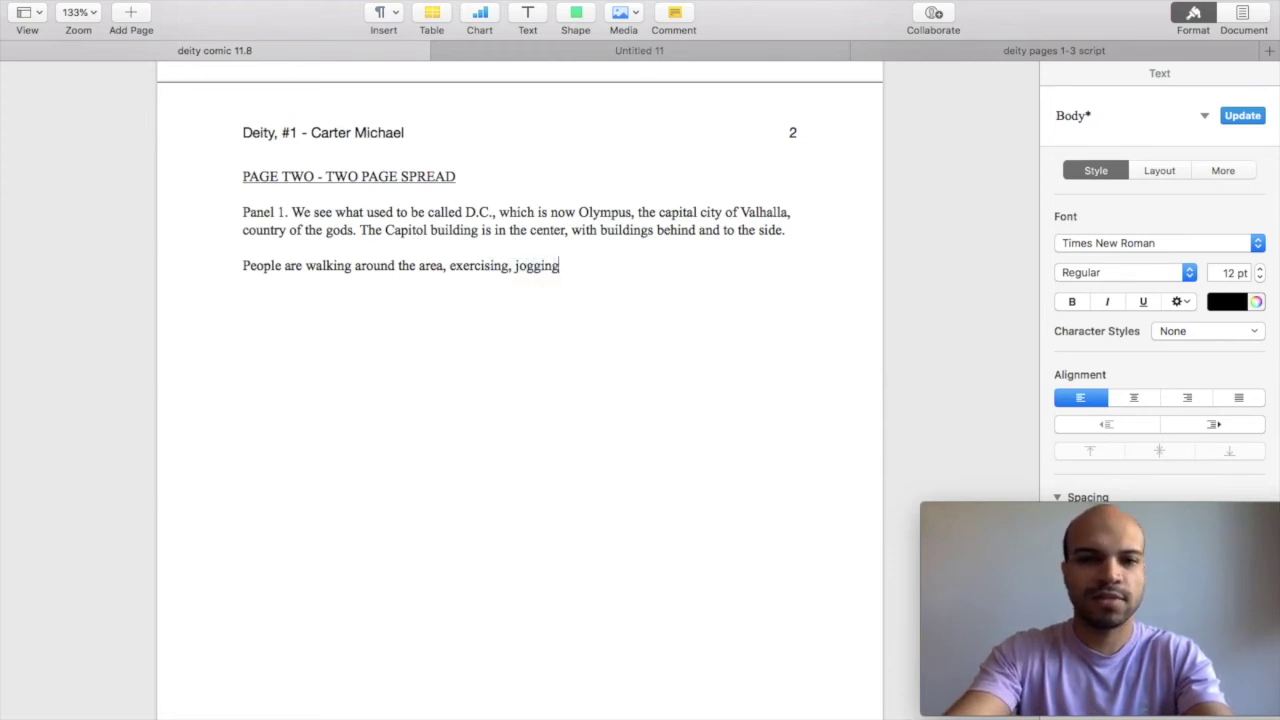
pyautogui.write(', walking dogs, spending time with their families. All at a distance.')
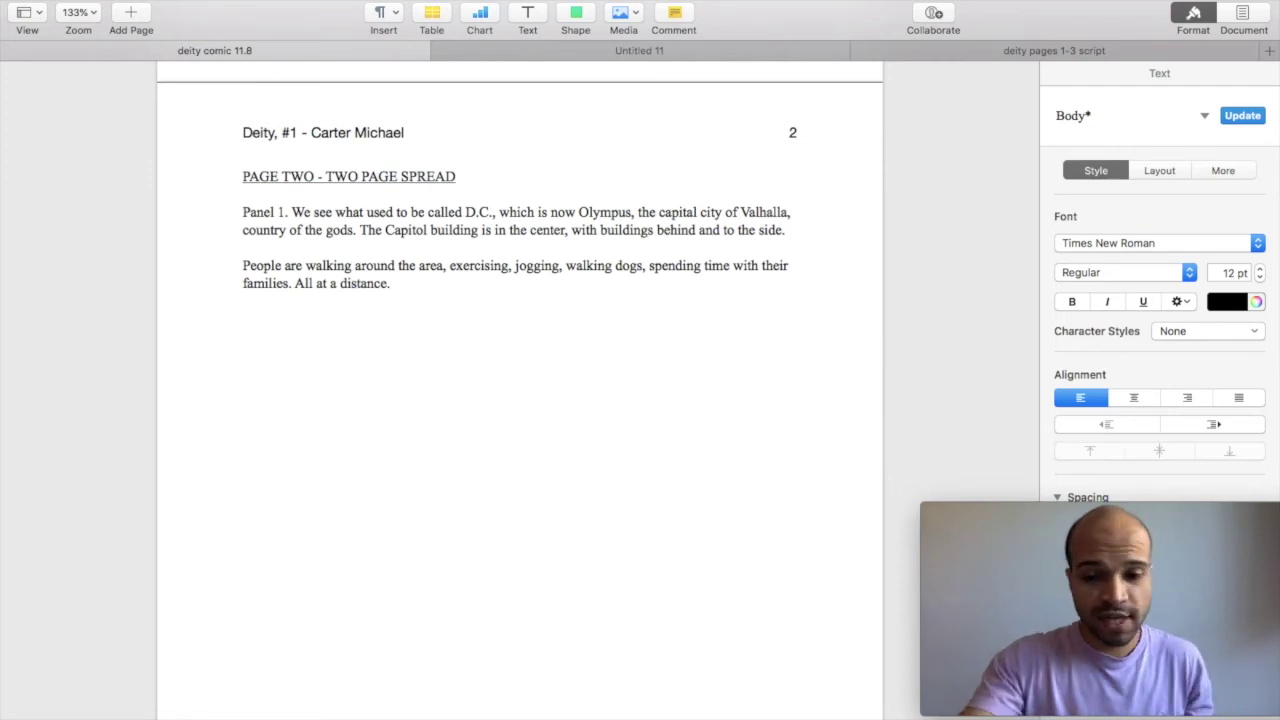
# Add a caption line below the crowd description reading "CAP(lower left third of Page 2): Olympus, Valhalla"
pyautogui.write('cap')
pyautogui.press('BackSpace')
pyautogui.press('BackSpace')
pyautogui.press('BackSpace')
pyautogui.write('CAP')
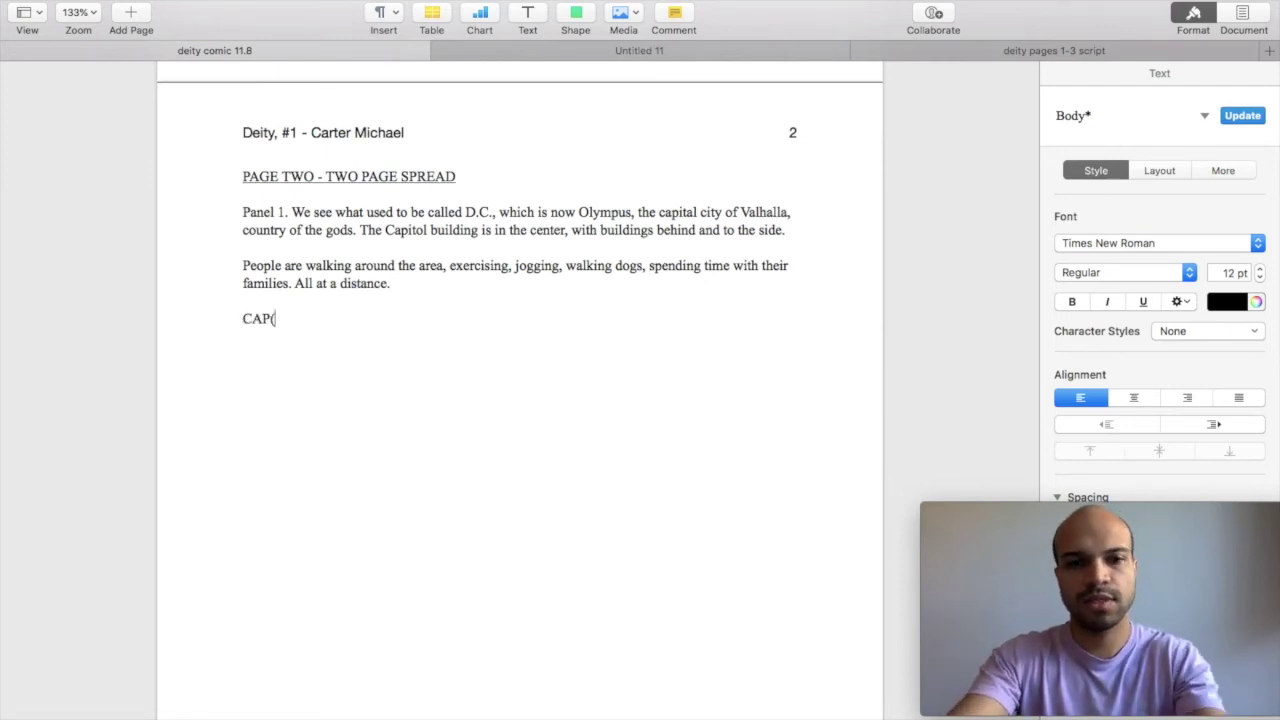
pyautogui.write('(lower left third of Page 2')
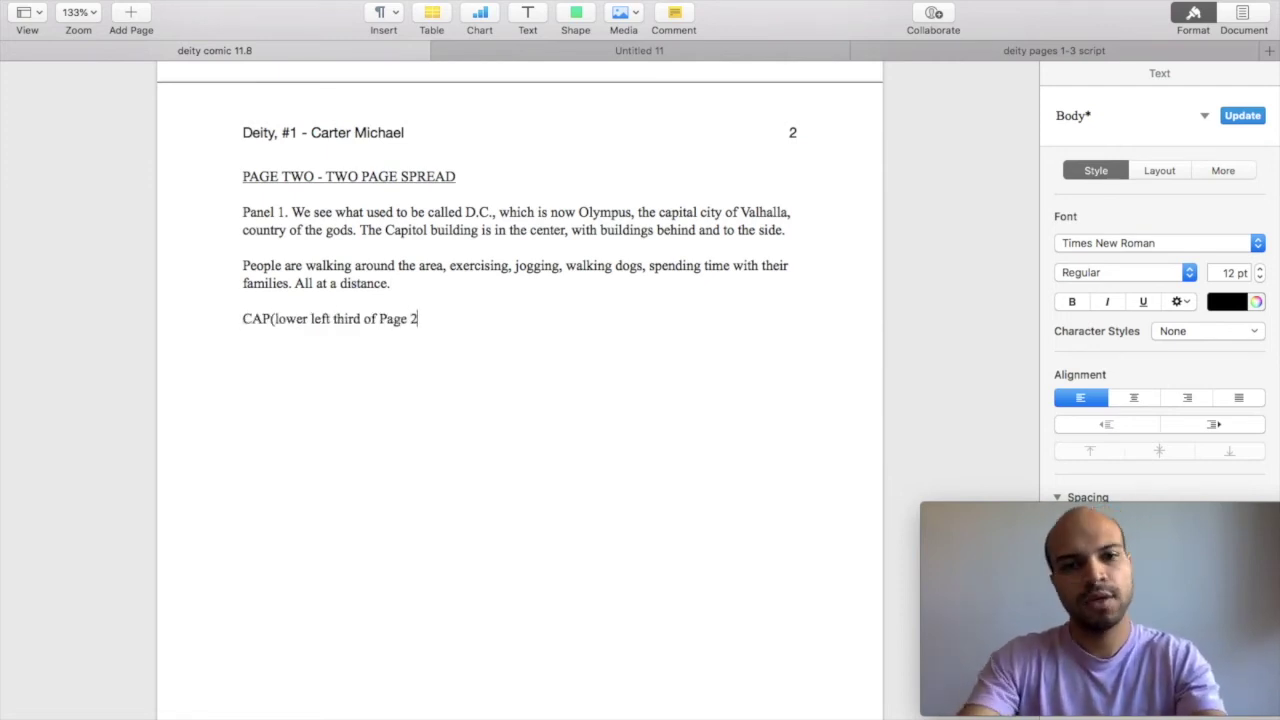
pyautogui.write('): Olympus,')
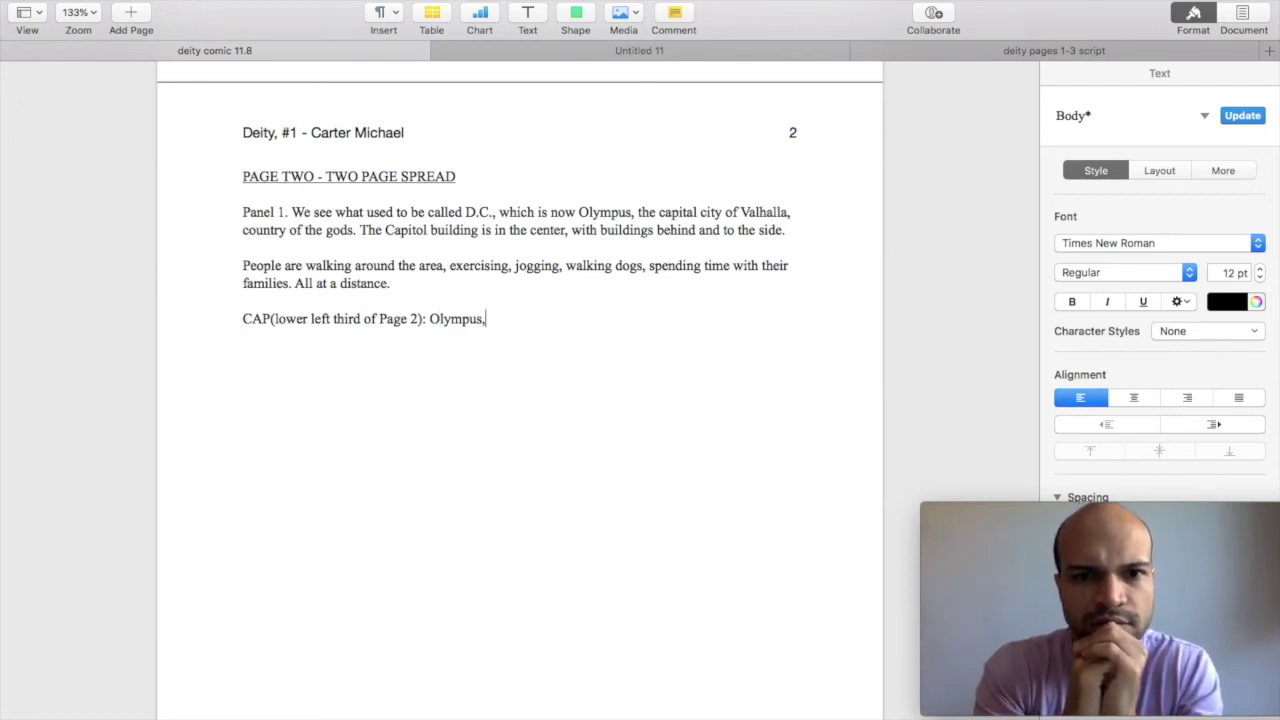
pyautogui.scroll(-2, 339, 457)
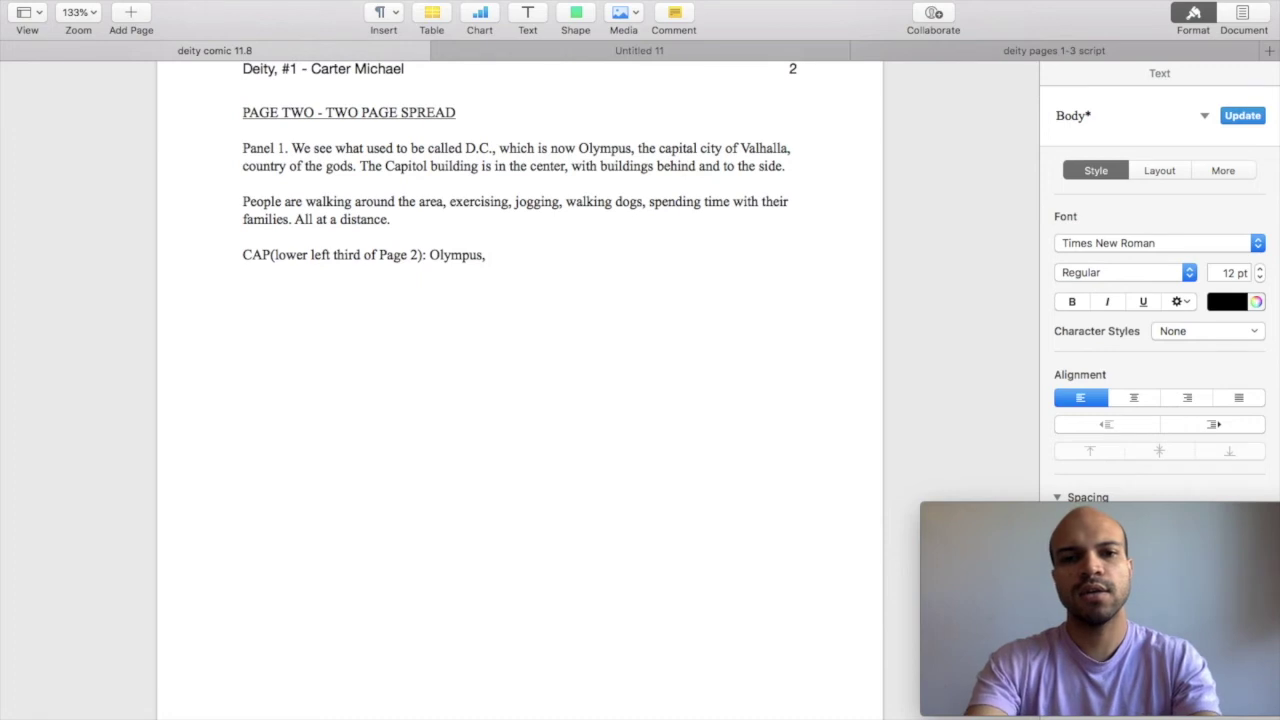
pyautogui.write('Val')
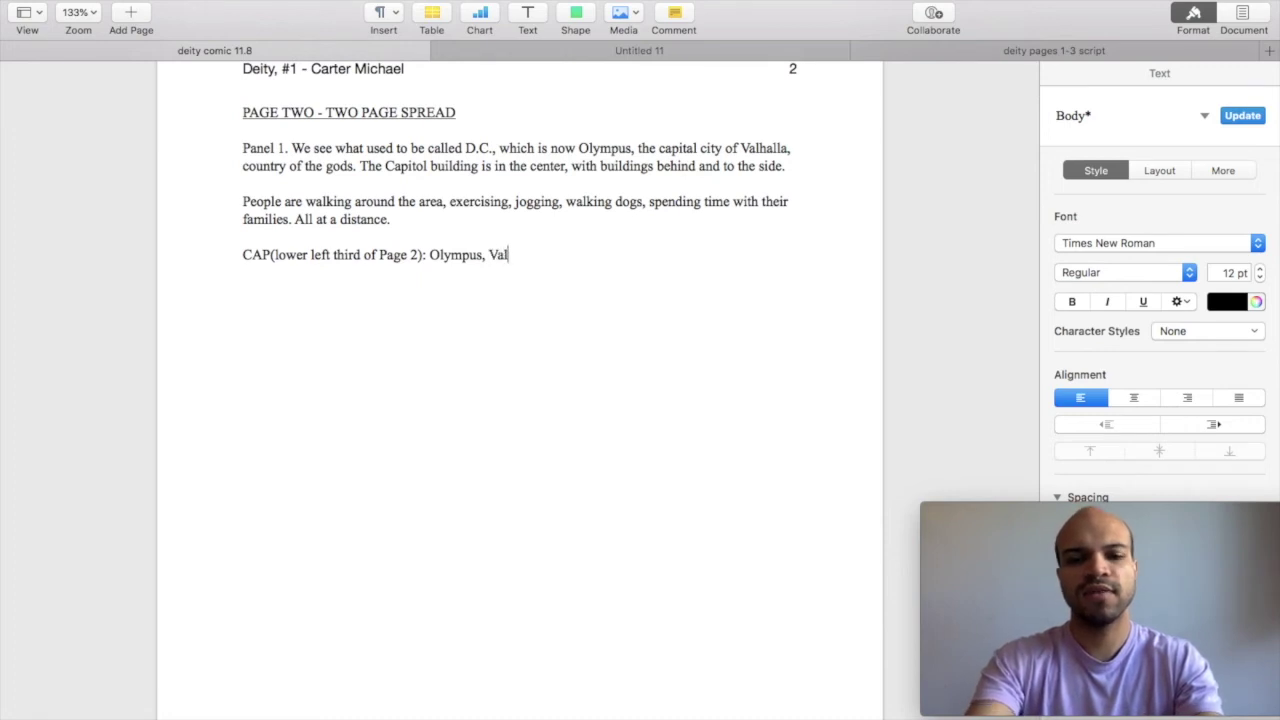
pyautogui.write('halla')
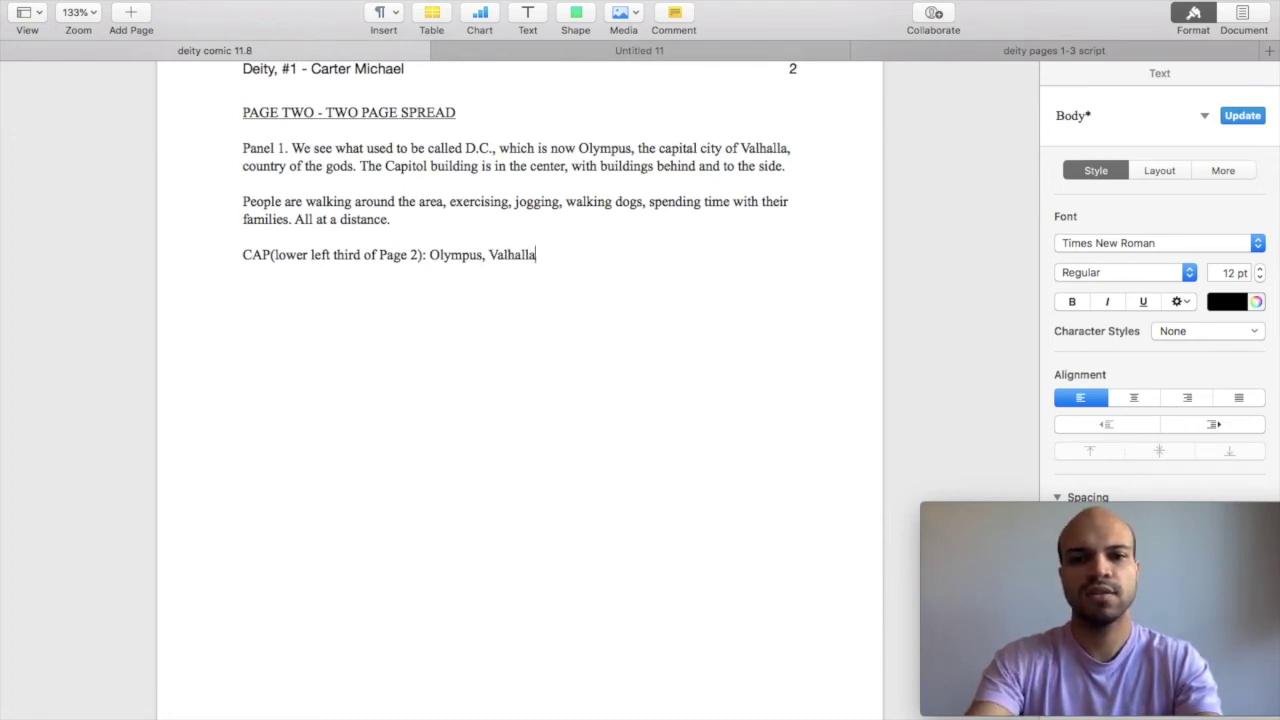
# Move "Olympus, Valhalla" to its own line below the caption label, separated by a blank line, and add "Country of the Gods" beneath it
pyautogui.click(430, 254)
pyautogui.press('Return')
pyautogui.press('Return')
pyautogui.click(348, 290)
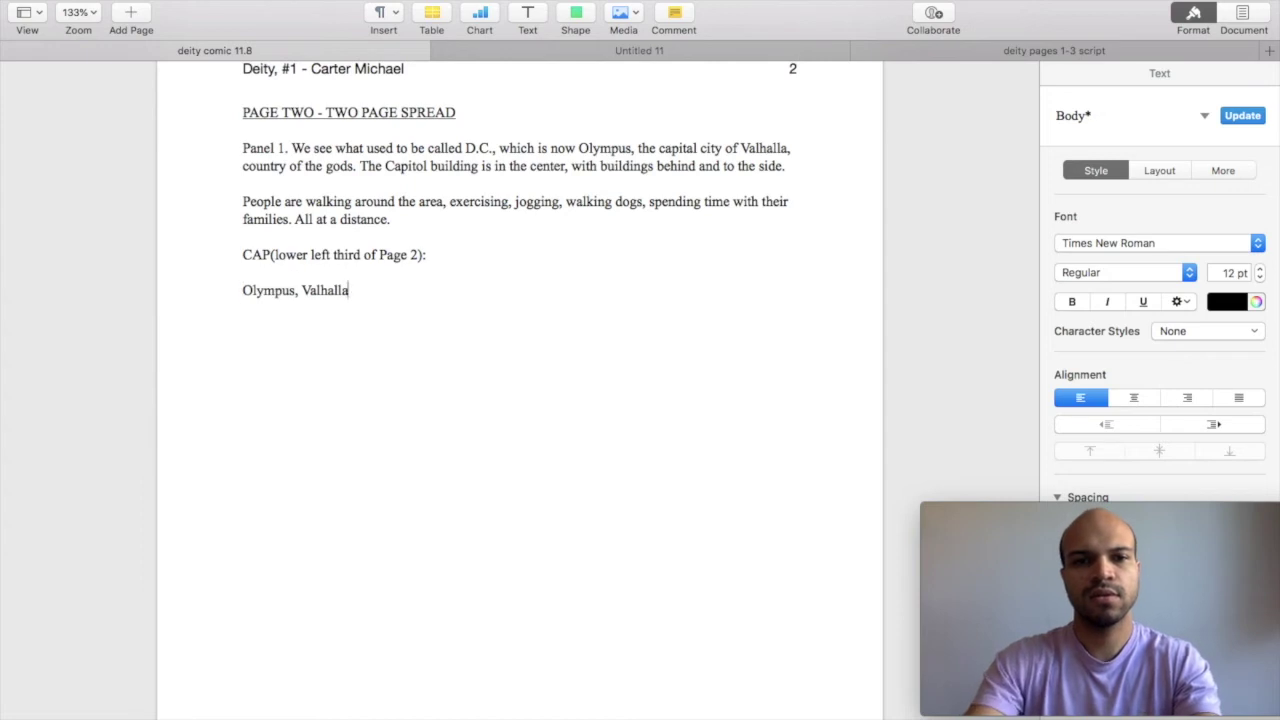
pyautogui.press('Return')
pyautogui.write('Country of the Gods')
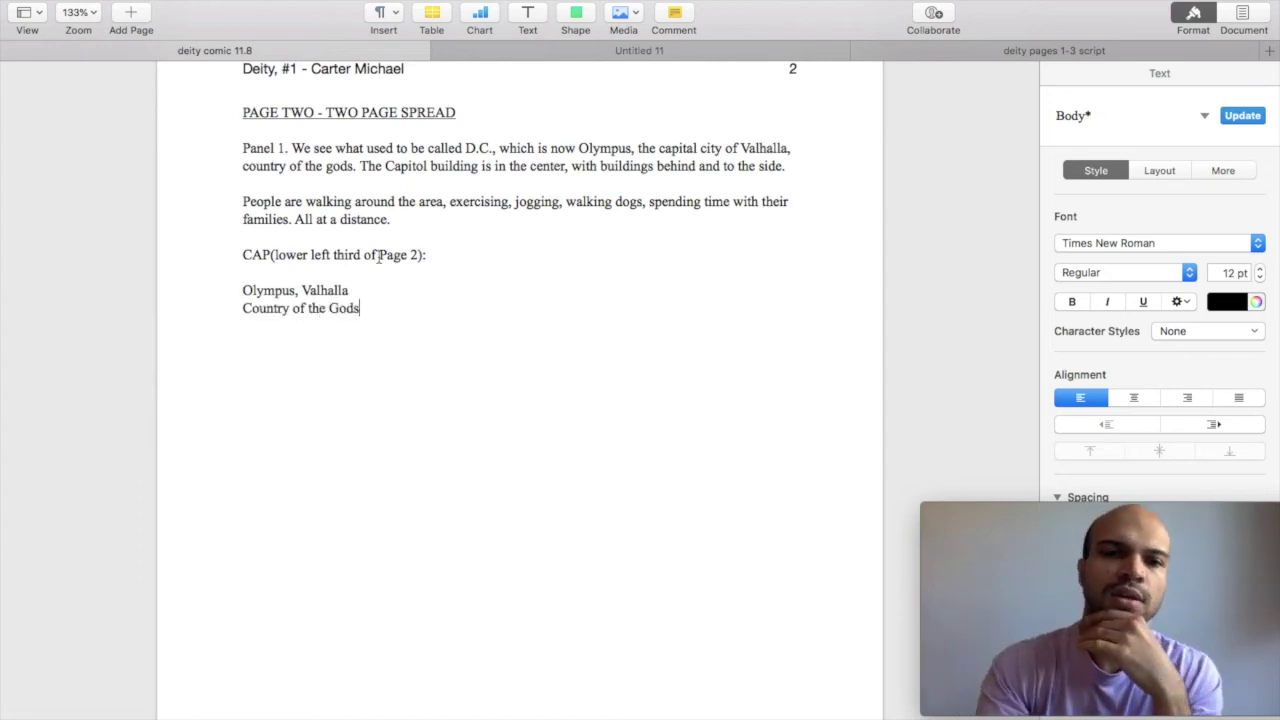
# Insert "BOLD lettering," at the start of the caption's parenthetical note, before "lower left third of Page 2"
pyautogui.moveTo(241, 290); pyautogui.dragTo(364, 298)
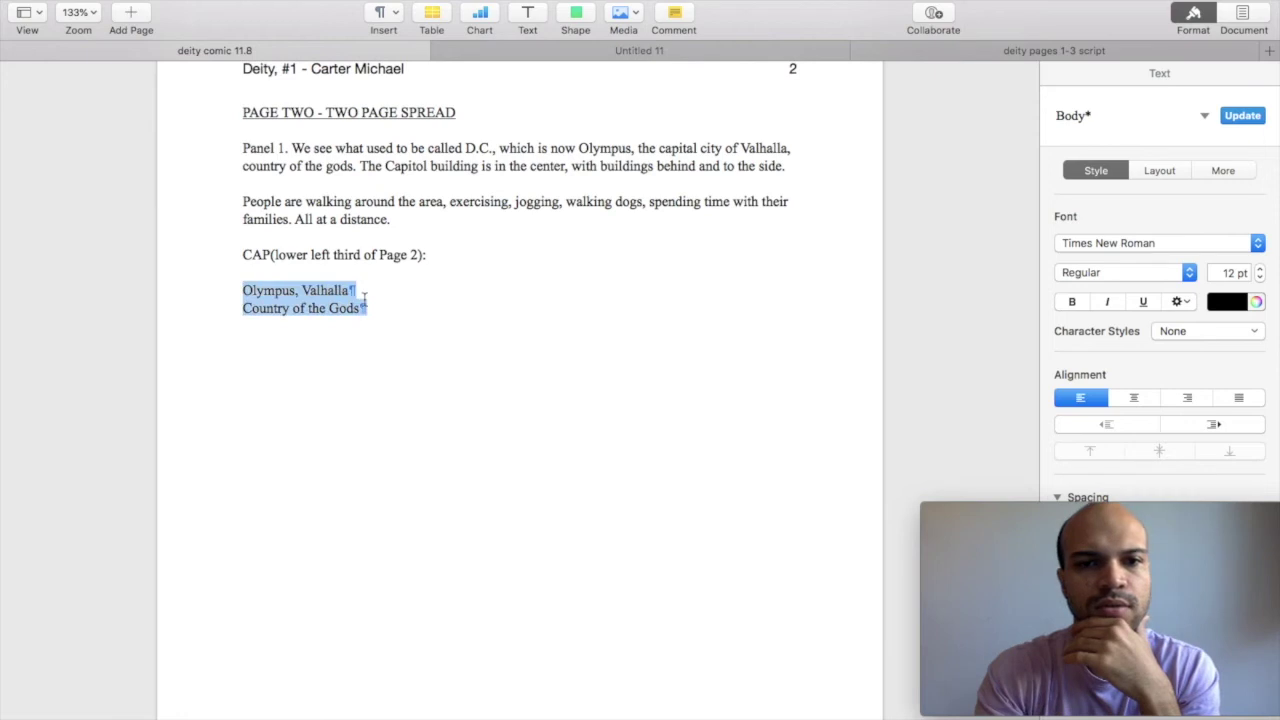
pyautogui.click(276, 255)
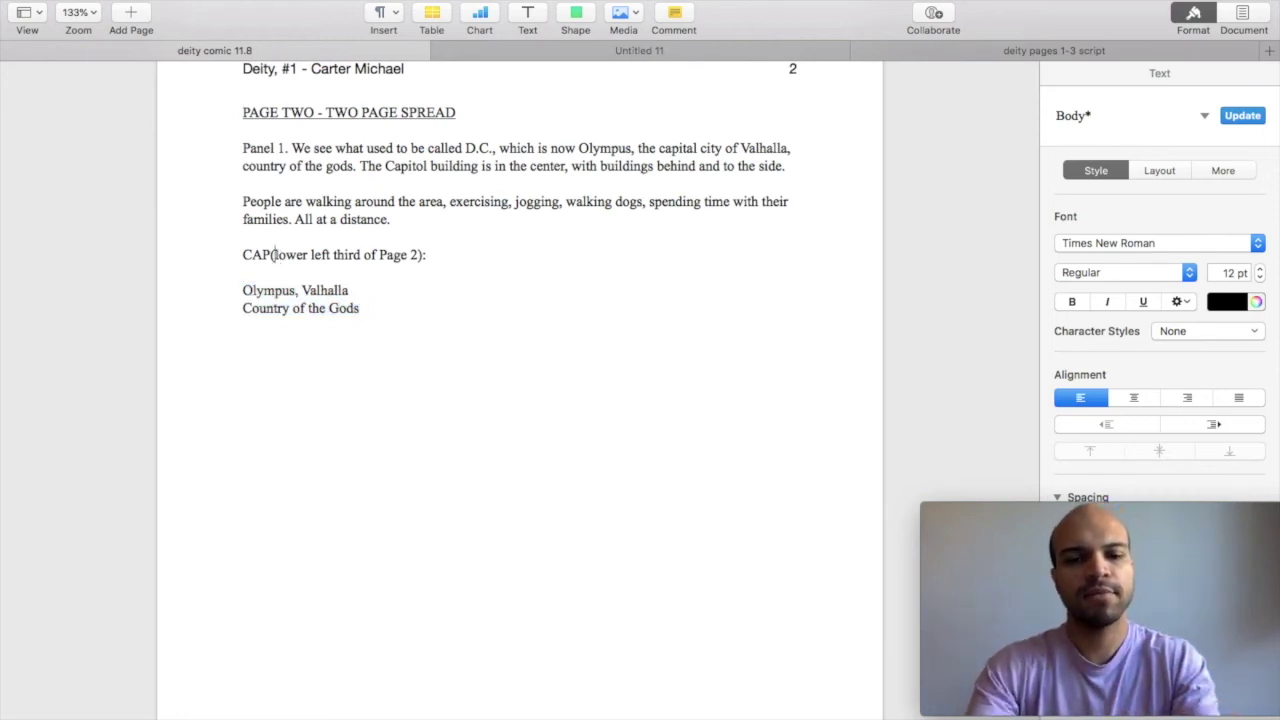
pyautogui.press('BackSpace')
pyautogui.write('(')
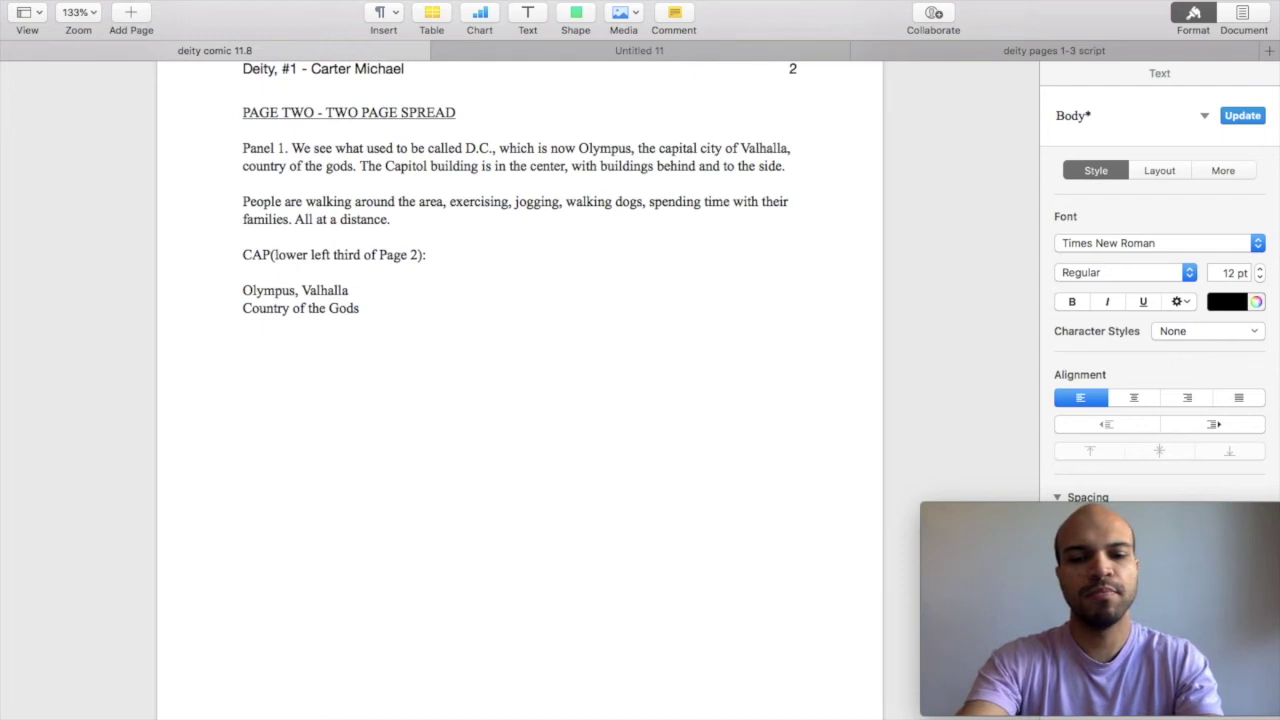
pyautogui.write('BOLD le')
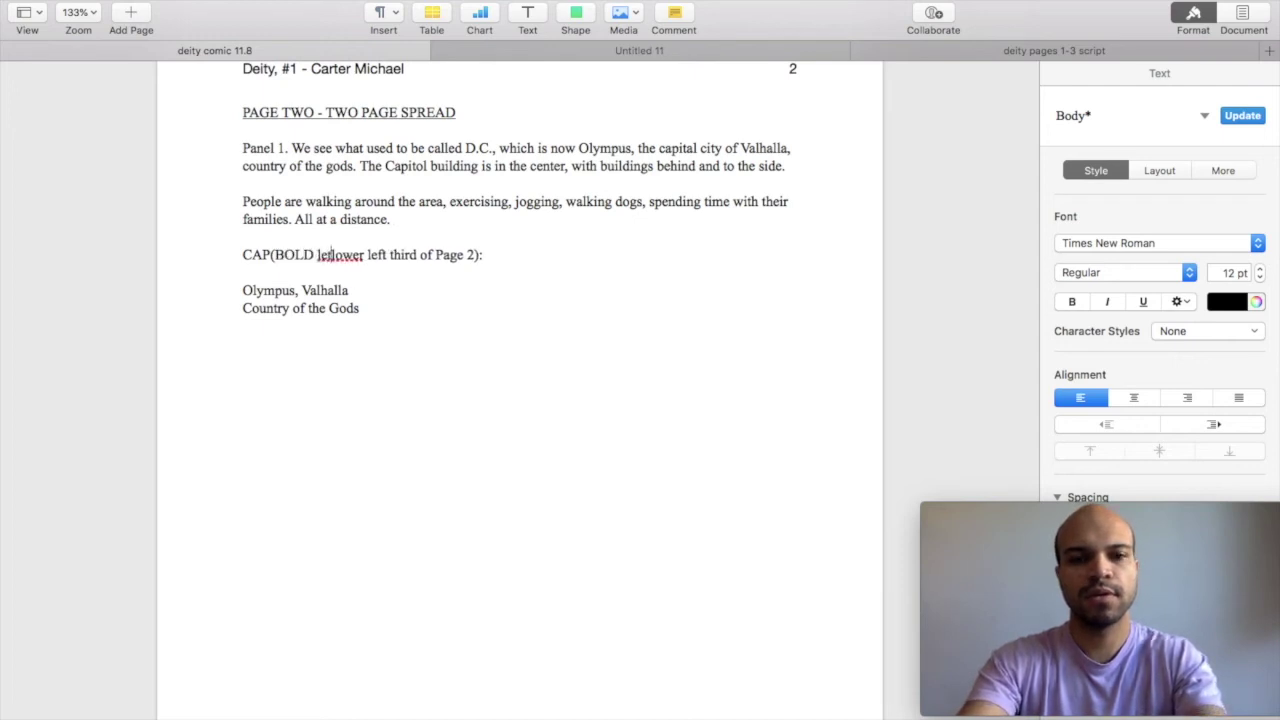
pyautogui.write('ttering,')
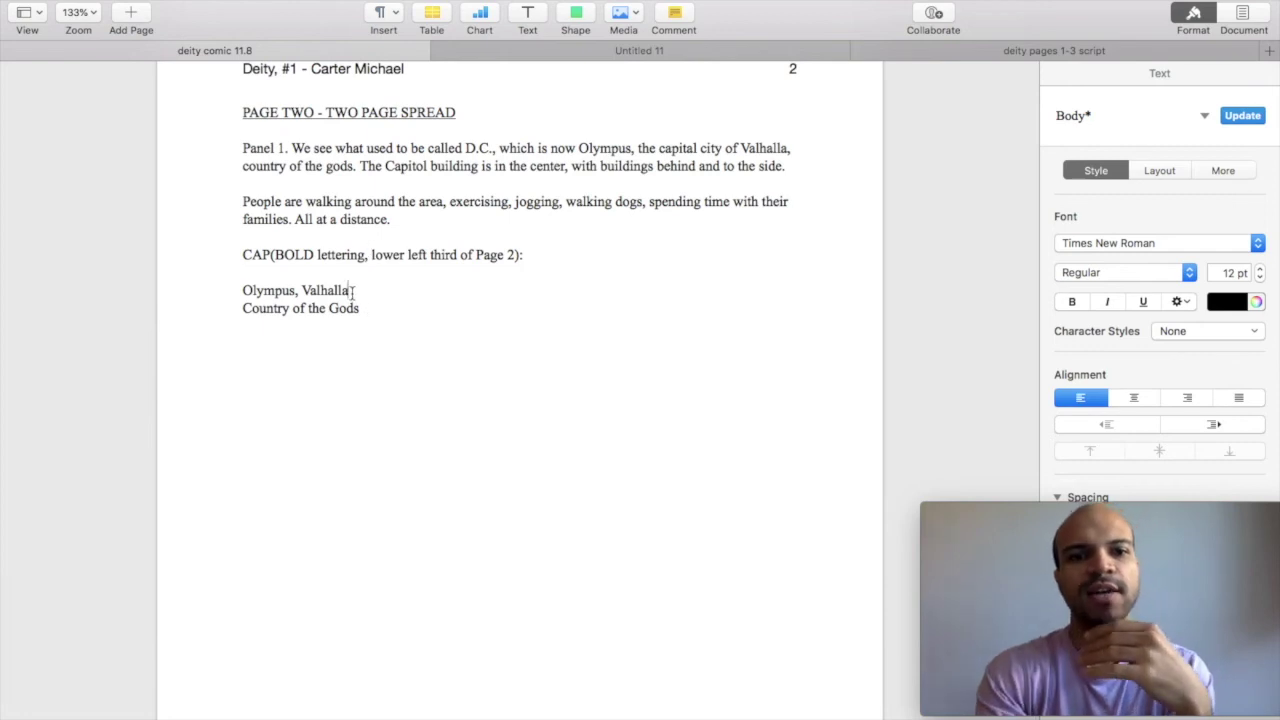
# Rewrite the first line of the caption text in capitals as "OLYMPUS, VALHALLA"
pyautogui.moveTo(351, 290); pyautogui.dragTo(243, 290)
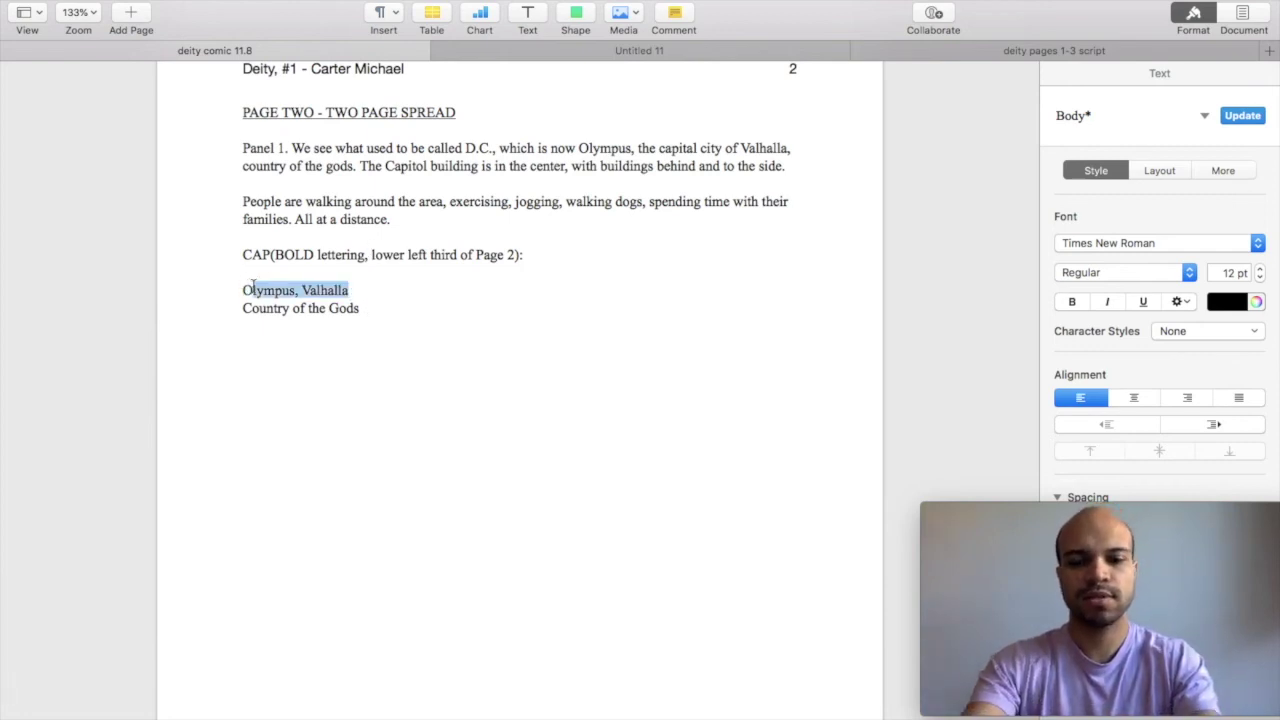
pyautogui.write('LYMPUS, ')
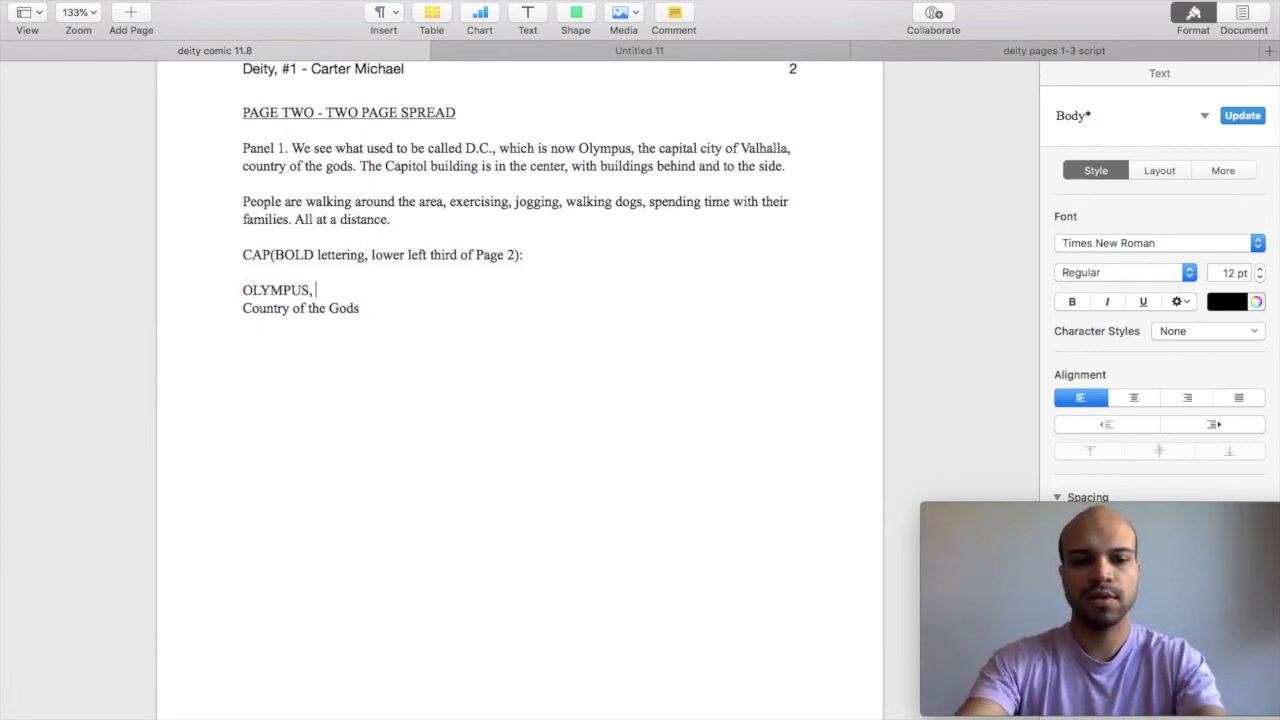
pyautogui.write('VL')
pyautogui.write('HL')
pyautogui.press('BackSpace')
pyautogui.write('ALLHA')
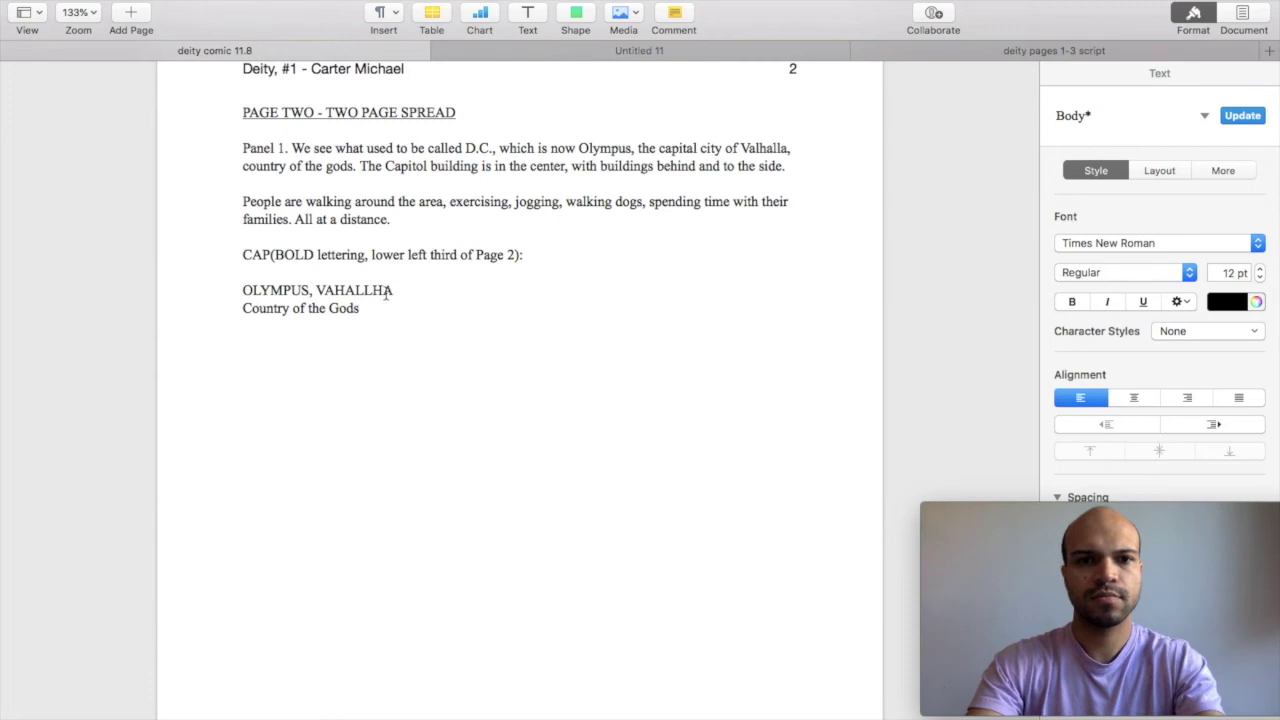
pyautogui.click(384, 291)
pyautogui.press('BackSpace')
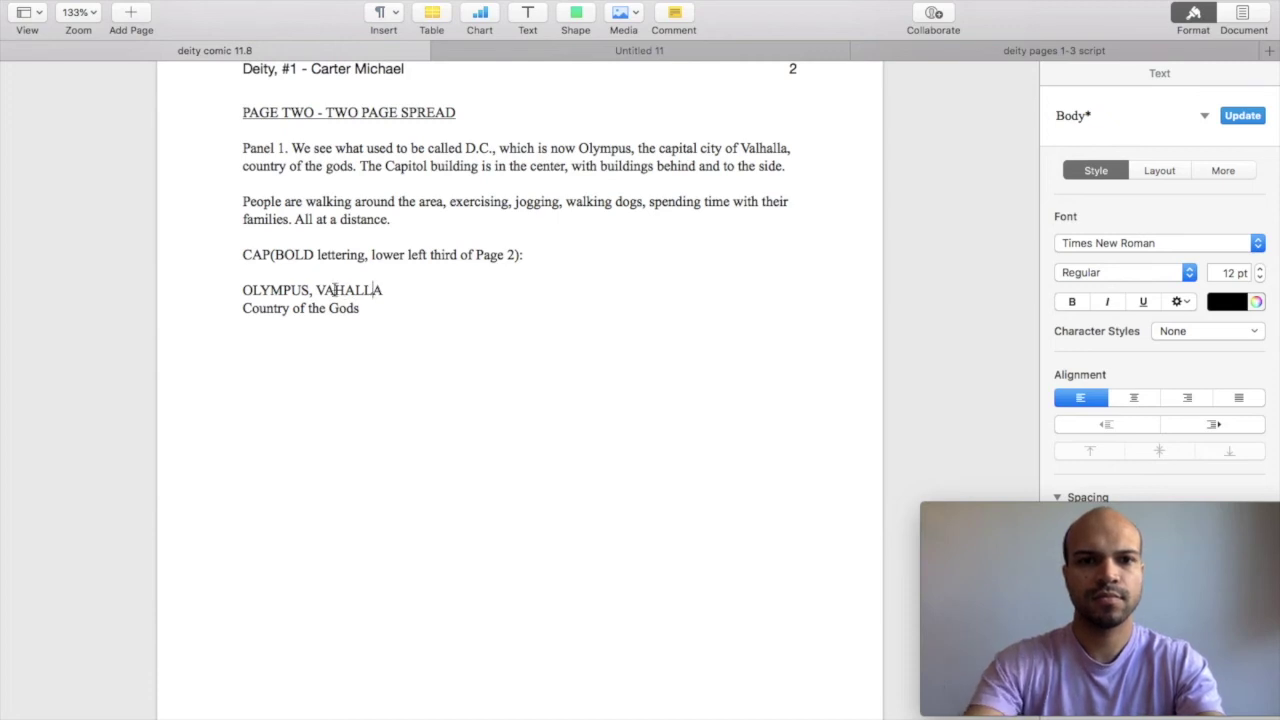
pyautogui.write('L')
# Replace the second line of the caption text with "COUNTRY OF THE GODS" in capitals
pyautogui.moveTo(377, 308); pyautogui.dragTo(238, 311)
pyautogui.write('COUNTRY OF TH')
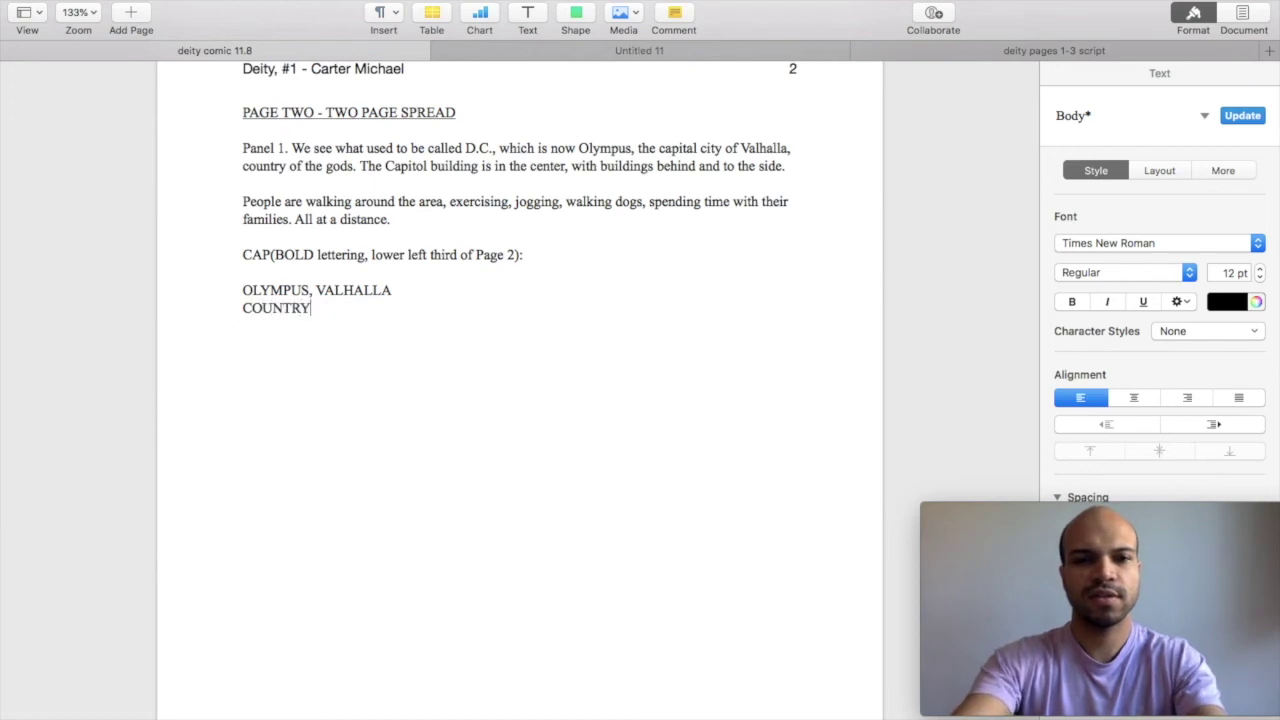
pyautogui.write('E GODS')
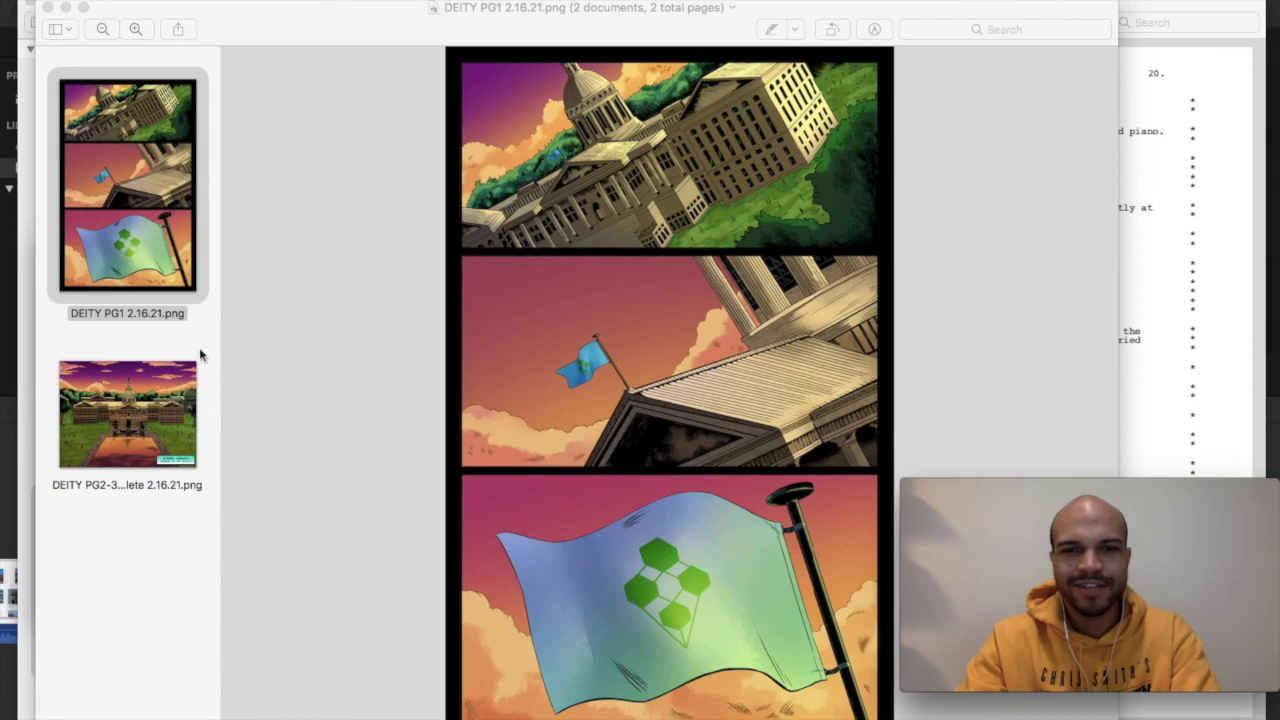
# Switch to Preview and view the finished two-page spread artwork, DEITY PG2-3 complete 2.16.21.png, including its location caption
pyautogui.click(140, 405)
pyautogui.click(140, 405)
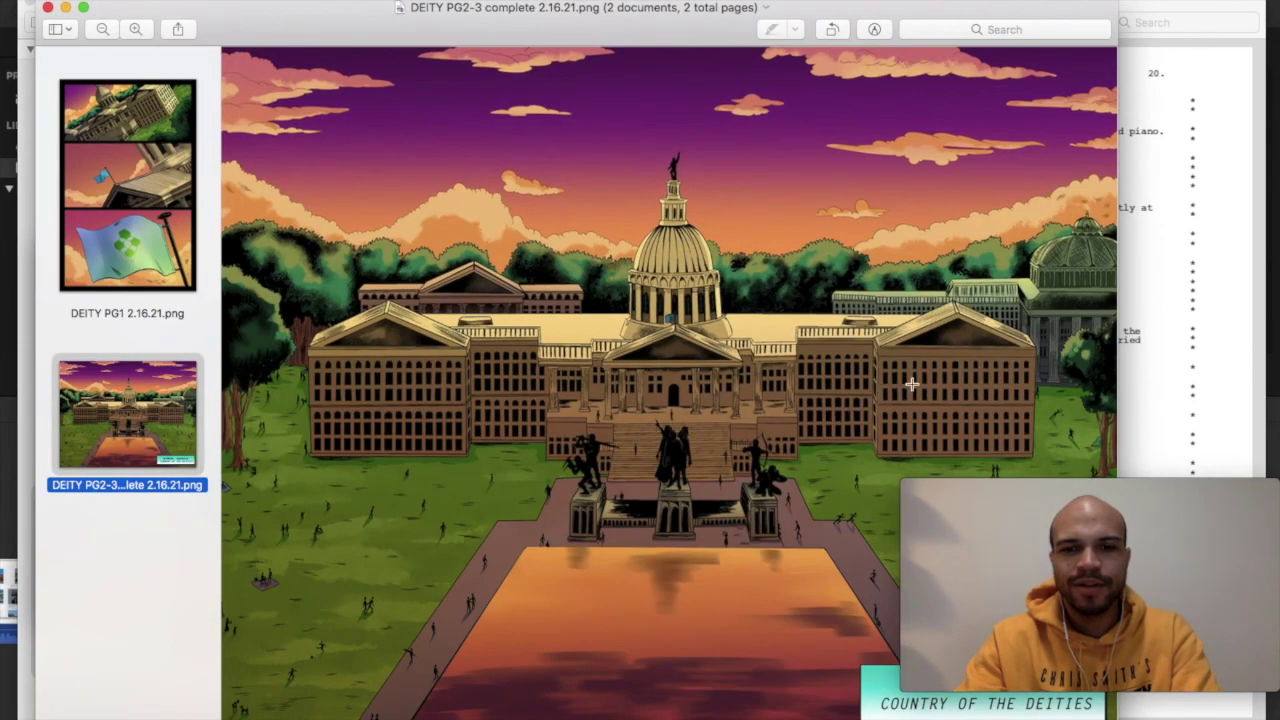
pyautogui.moveTo(1057, 489); pyautogui.dragTo(1110, 376)
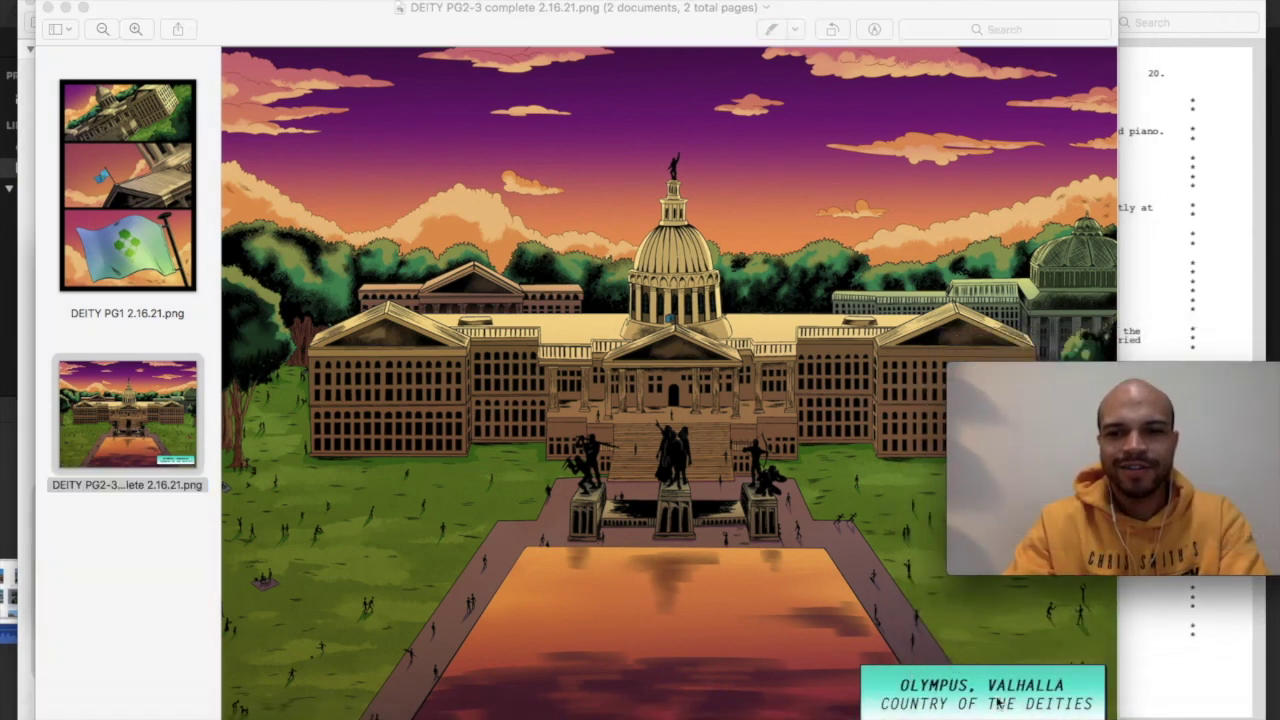